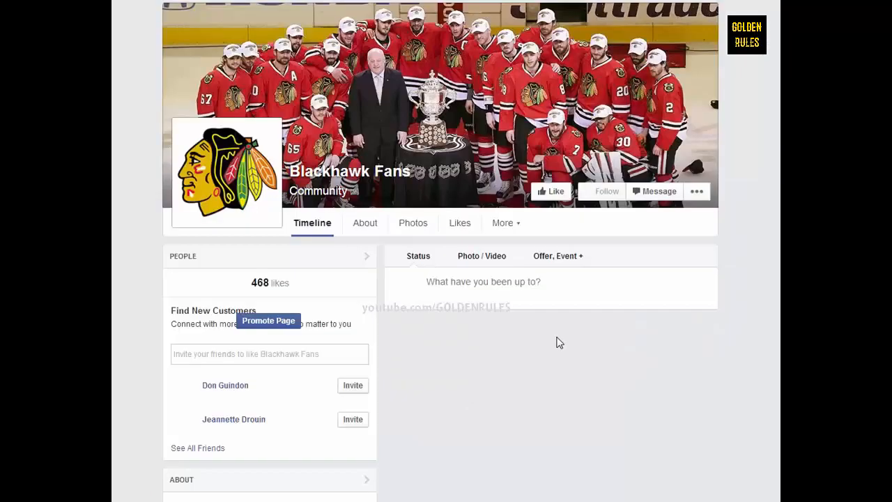
Examine the T-shirt posts and their pre-order links on the Blackhawk Fans and Boston Bruins Fans pages.
scroll(467, 347, down, 4)
scroll(469, 352, down, 3)
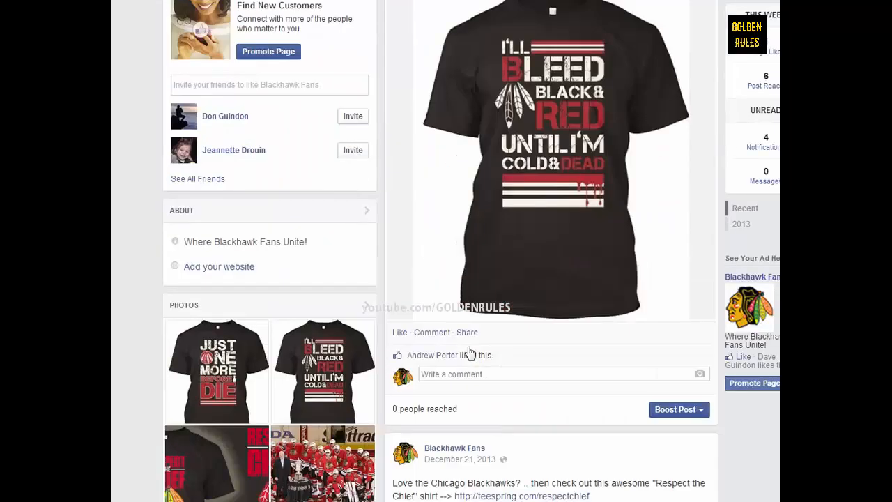
scroll(698, 385, down, 3)
scroll(697, 385, up, 17)
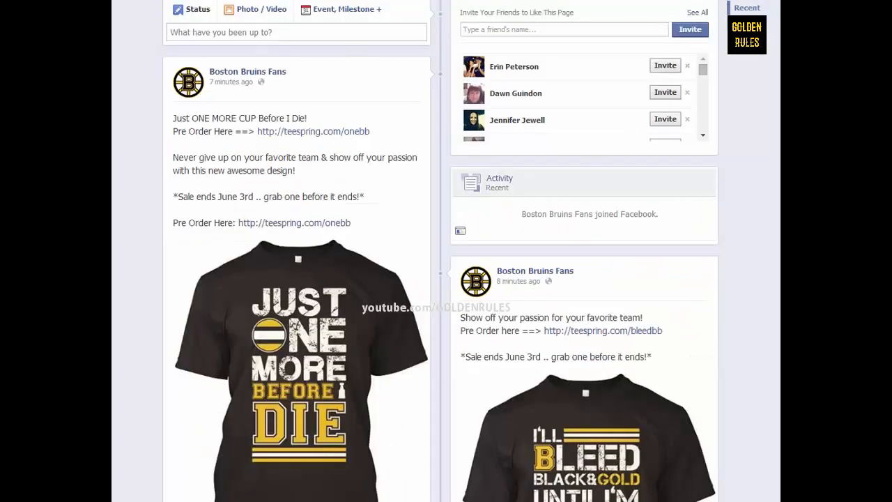
scroll(779, 349, up, 3)
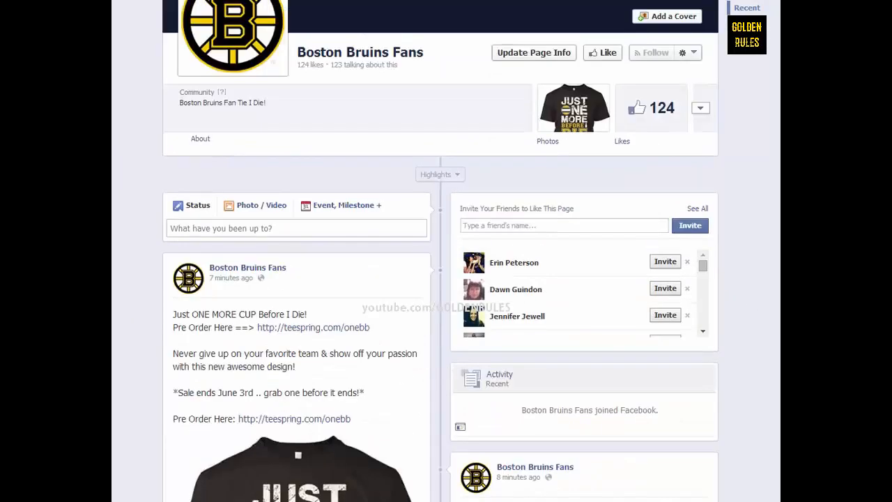
scroll(143, 370, up, 5)
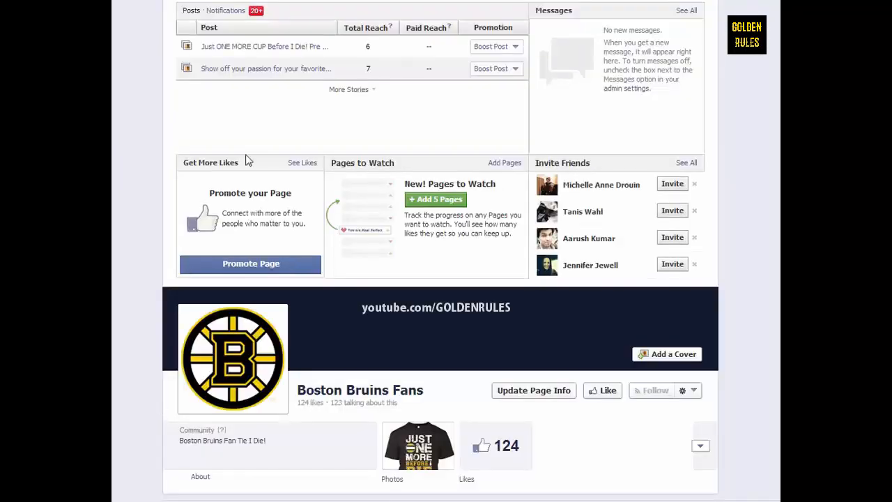
scroll(269, 353, down, 10)
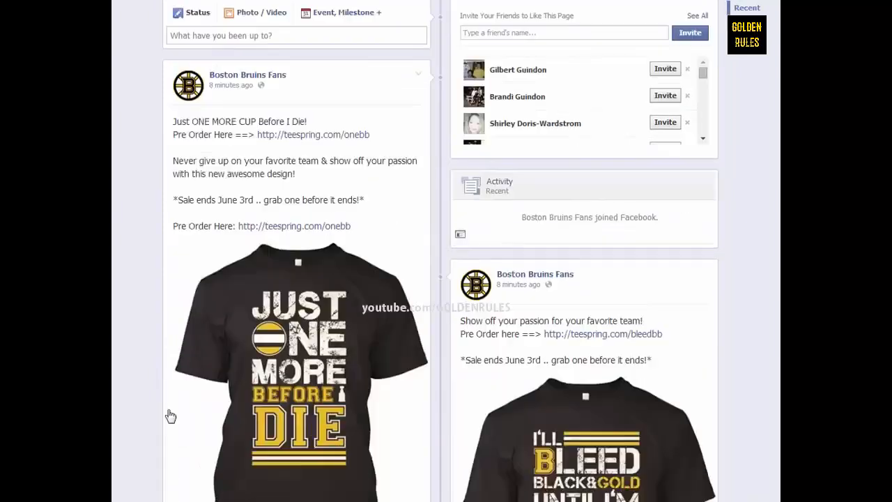
scroll(182, 460, down, 3)
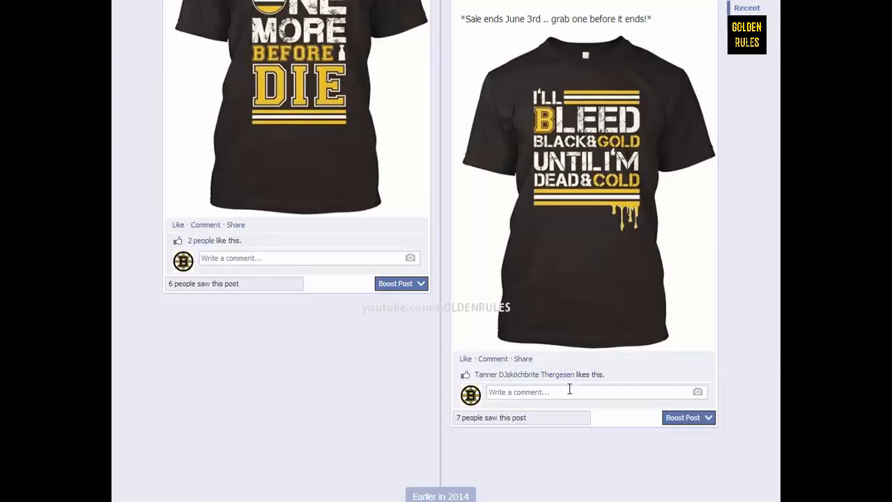
Download the ad account's campaigns from the start of time into Power Editor and list the campaigns not yet uploaded.
mouse_move(453, 423)
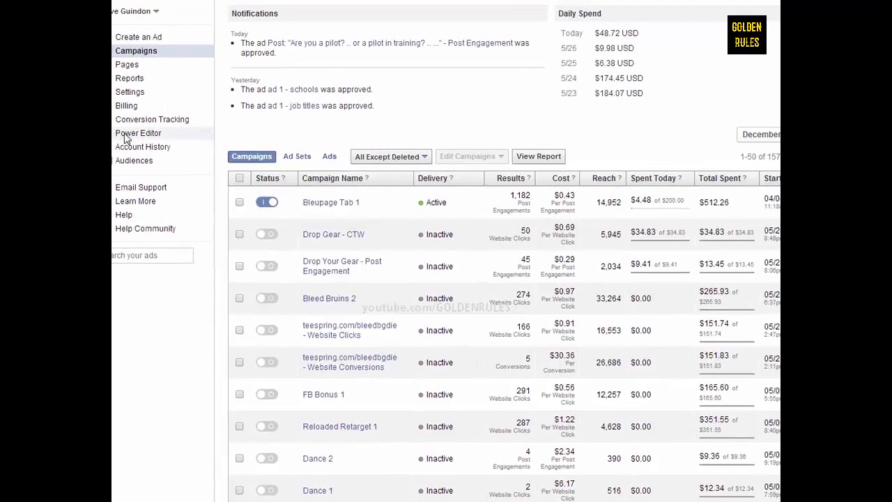
click(137, 136)
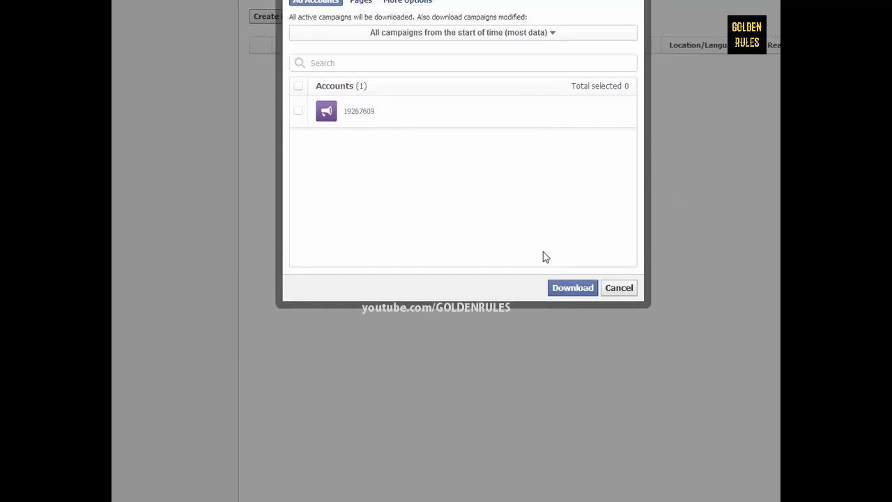
click(448, 127)
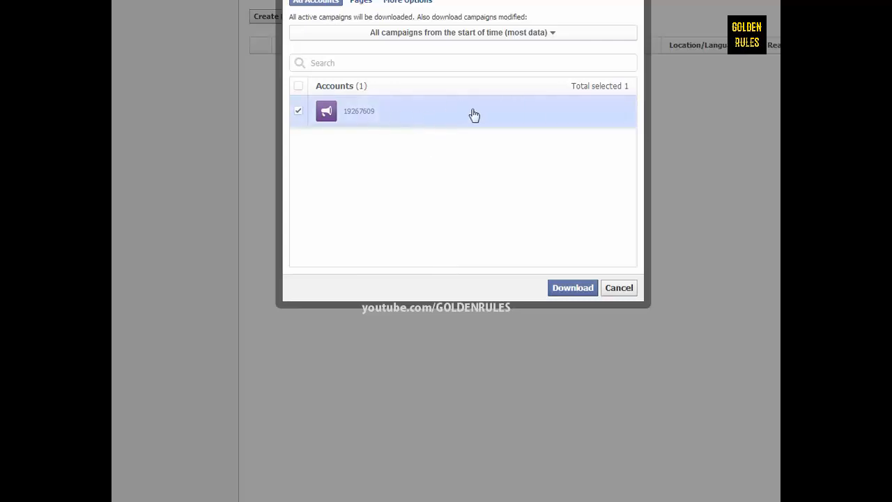
click(574, 288)
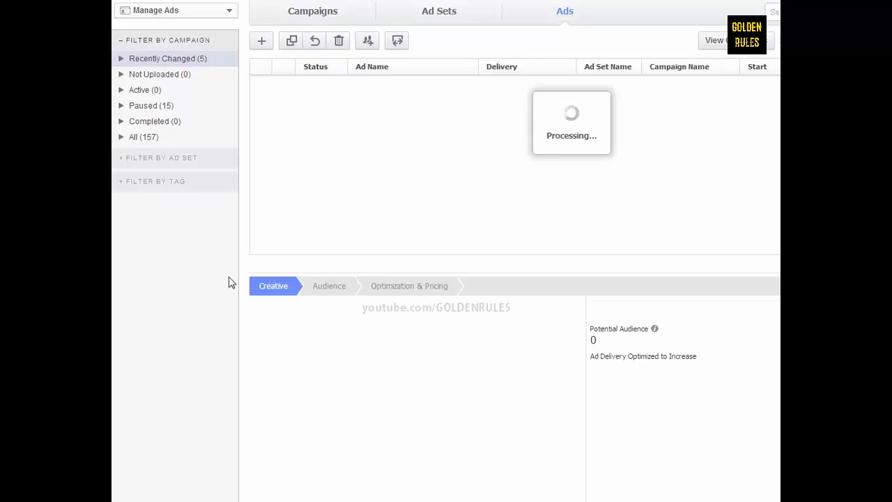
click(154, 75)
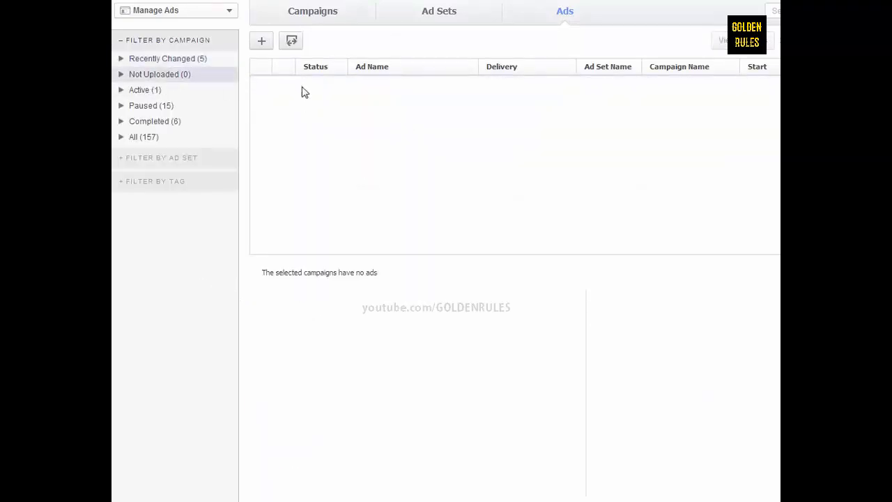
click(317, 11)
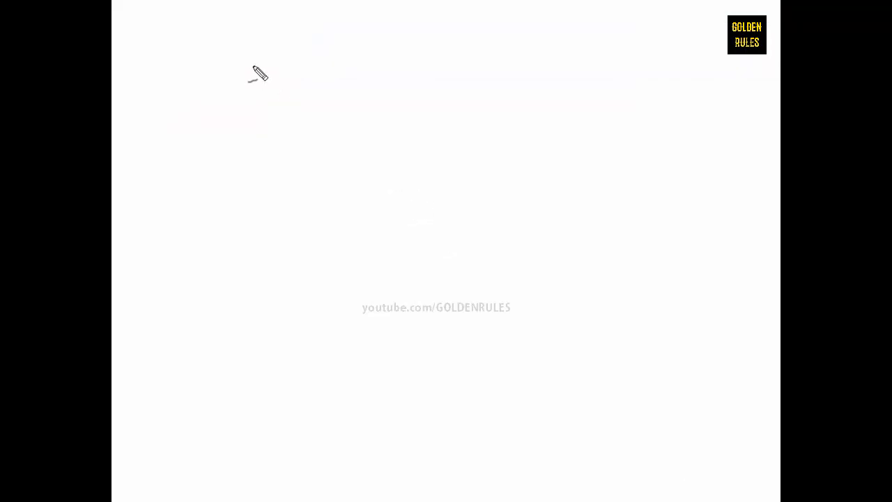
On a blank drawing canvas, draw two red boxes numbered 1 and 2, one above the other, and label each PPE.
mouse_move(247, 62)
mouse_down()
mouse_move(246, 130)
mouse_move(350, 161)
mouse_move(347, 70)
mouse_move(303, 52)
mouse_move(238, 49)
mouse_up()
mouse_move(280, 85)
mouse_down()
mouse_move(286, 116)
mouse_move(319, 119)
mouse_up()
mouse_move(250, 205)
mouse_down()
mouse_move(255, 312)
mouse_move(364, 311)
mouse_move(292, 200)
mouse_move(253, 206)
mouse_up()
drag(286, 231, 332, 290)
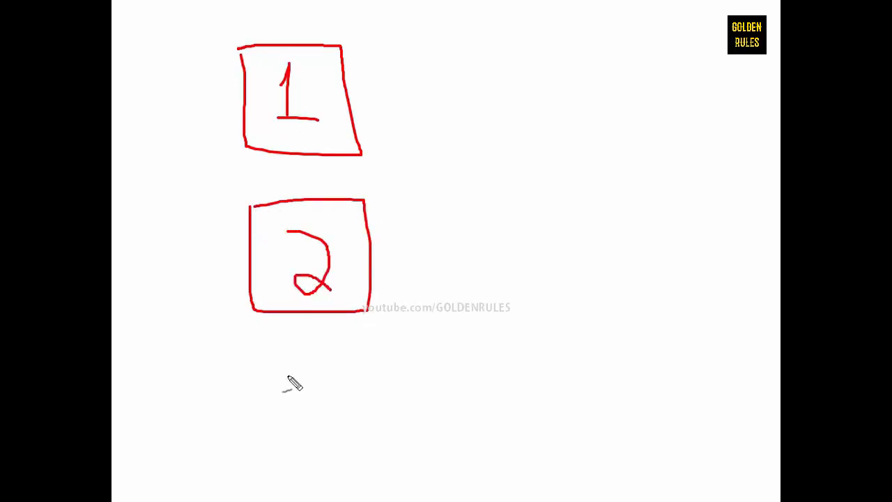
mouse_move(263, 335)
mouse_down()
mouse_move(269, 373)
mouse_move(274, 351)
mouse_move(295, 380)
mouse_move(292, 349)
mouse_move(315, 376)
mouse_move(332, 372)
mouse_move(335, 340)
mouse_up()
mouse_move(248, 9)
mouse_down()
mouse_move(251, 34)
mouse_move(255, 14)
mouse_move(249, 25)
mouse_move(267, 35)
mouse_up()
mouse_move(265, 11)
mouse_down()
mouse_move(297, 33)
mouse_move(304, 10)
mouse_up()
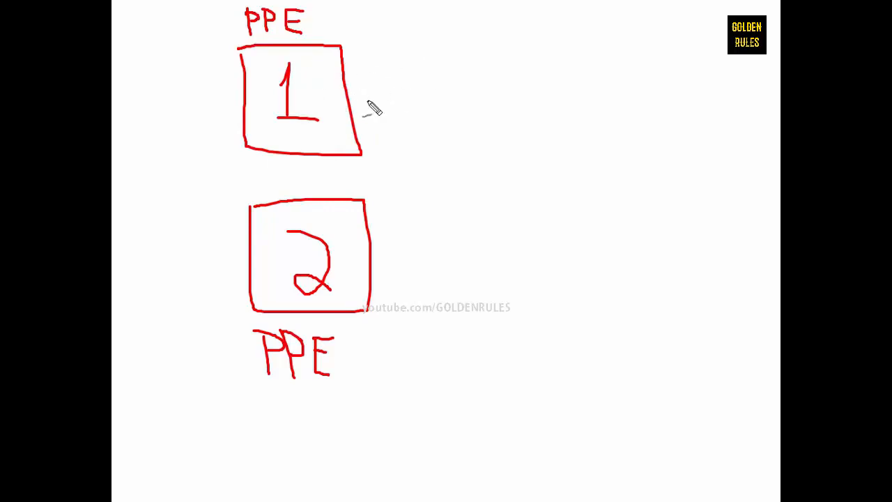
Write BL beside box 1 and draw a line from the box to a column of five small boxes.
mouse_move(364, 8)
mouse_down()
mouse_move(372, 35)
mouse_move(364, 14)
mouse_move(395, 40)
mouse_up()
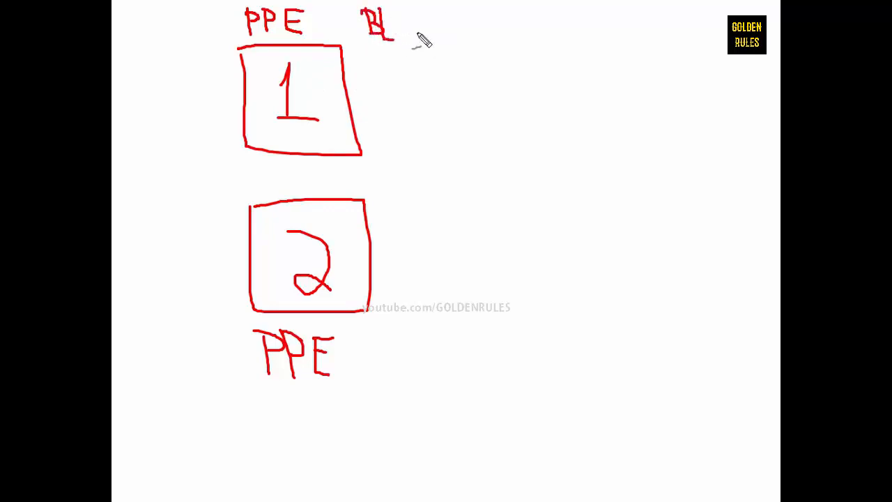
mouse_move(340, 71)
mouse_down()
mouse_move(430, 73)
mouse_move(434, 85)
mouse_move(481, 62)
mouse_move(440, 56)
mouse_up()
mouse_move(432, 99)
mouse_down()
mouse_move(431, 116)
mouse_move(491, 127)
mouse_move(433, 99)
mouse_up()
mouse_move(440, 141)
mouse_down()
mouse_move(439, 154)
mouse_move(497, 152)
mouse_move(442, 142)
mouse_up()
mouse_move(445, 177)
mouse_down()
mouse_move(514, 202)
mouse_move(436, 178)
mouse_up()
mouse_move(435, 14)
mouse_down()
mouse_move(436, 32)
mouse_move(472, 34)
mouse_move(434, 10)
mouse_up()
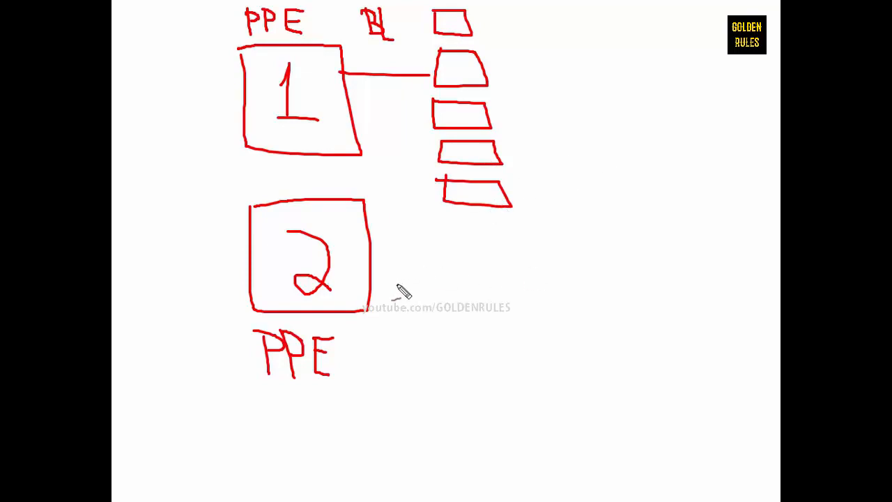
Label box 2 with One and draw a line from it towards a second column of five small boxes.
drag(381, 289, 456, 289)
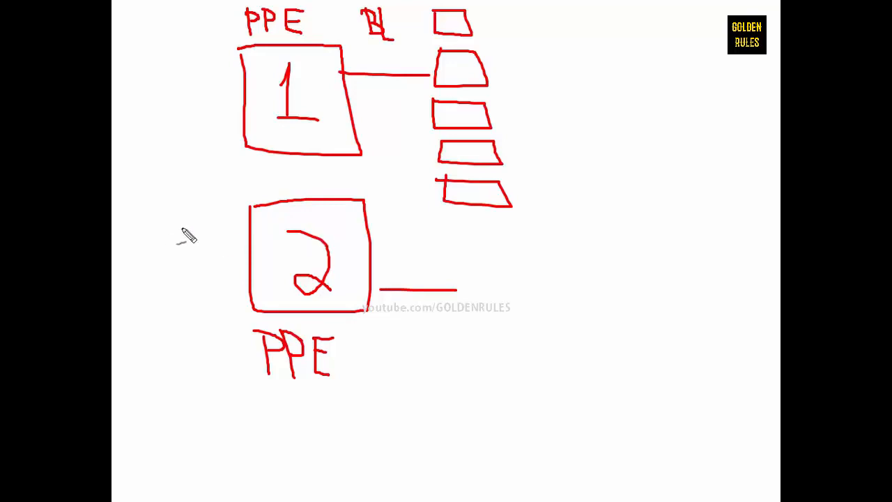
mouse_move(201, 223)
mouse_down()
mouse_move(230, 218)
mouse_move(230, 207)
mouse_move(236, 223)
mouse_up()
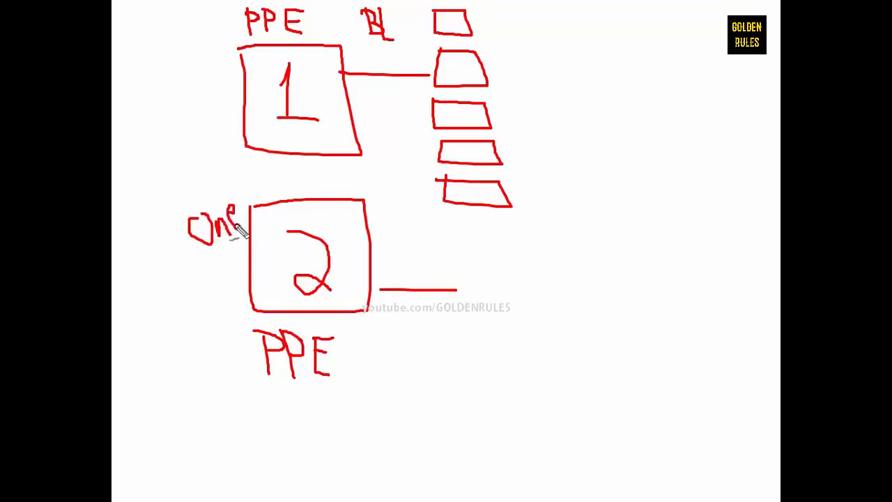
mouse_move(468, 258)
mouse_down()
mouse_move(523, 279)
mouse_move(522, 247)
mouse_move(467, 246)
mouse_move(466, 261)
mouse_move(472, 315)
mouse_move(528, 300)
mouse_move(477, 289)
mouse_up()
mouse_move(476, 335)
mouse_down()
mouse_move(479, 359)
mouse_move(531, 370)
mouse_move(478, 334)
mouse_up()
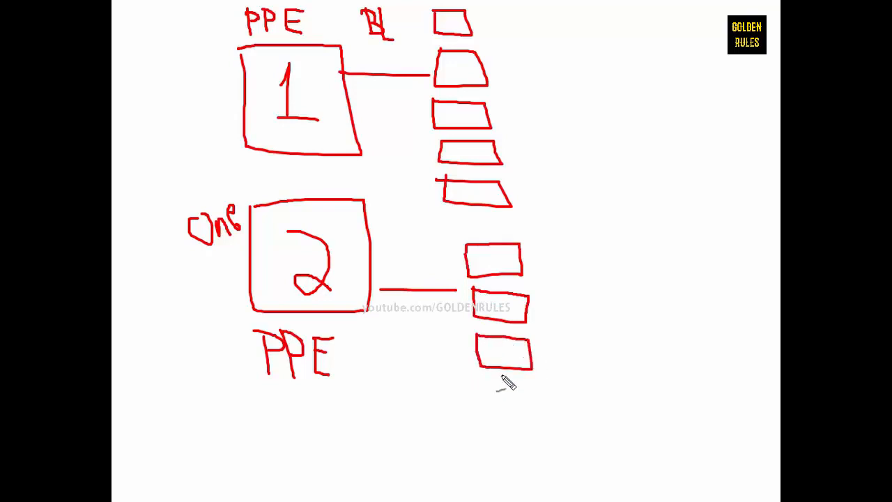
mouse_move(481, 382)
mouse_down()
mouse_move(562, 405)
mouse_move(486, 377)
mouse_up()
mouse_move(489, 407)
mouse_down()
mouse_move(547, 440)
mouse_move(508, 409)
mouse_move(491, 407)
mouse_up()
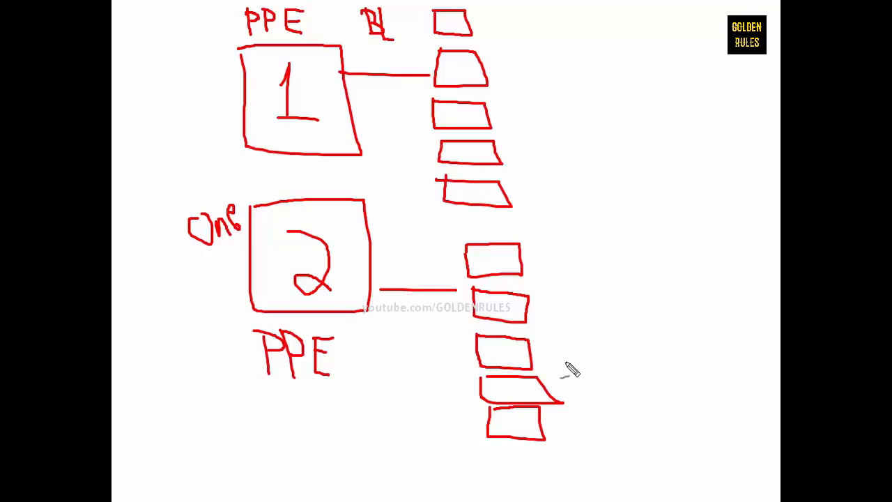
mouse_move(558, 241)
mouse_down()
mouse_move(561, 267)
mouse_move(585, 259)
mouse_move(597, 241)
mouse_up()
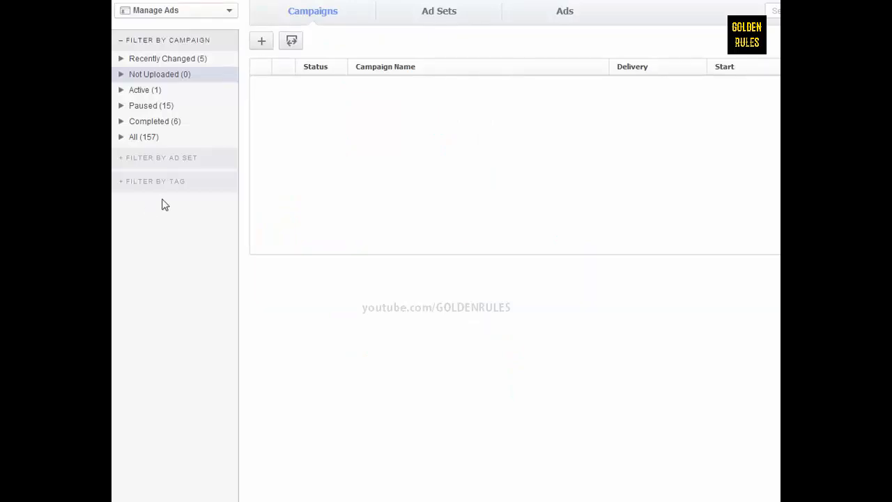
Create an Auction campaign in Power Editor named NHL - Bleed with the Page Post Engagement objective.
click(261, 40)
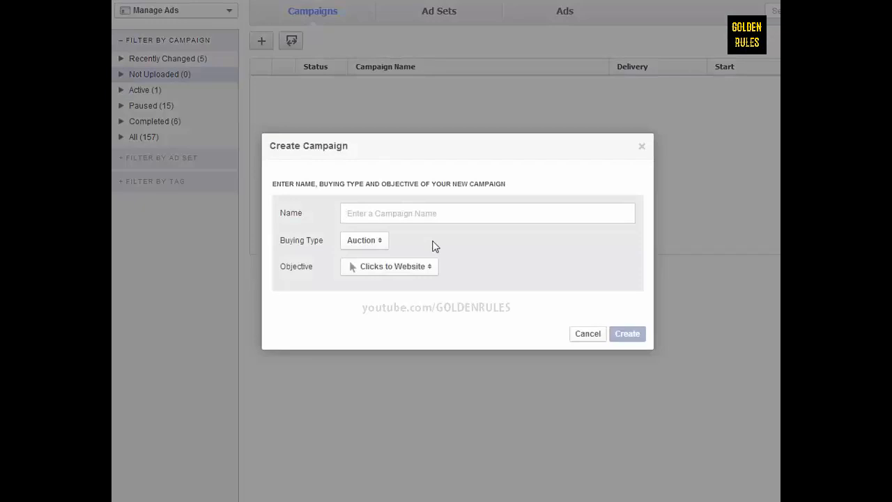
text(N)
key(BackSpace)
text(NHL - Bleed)
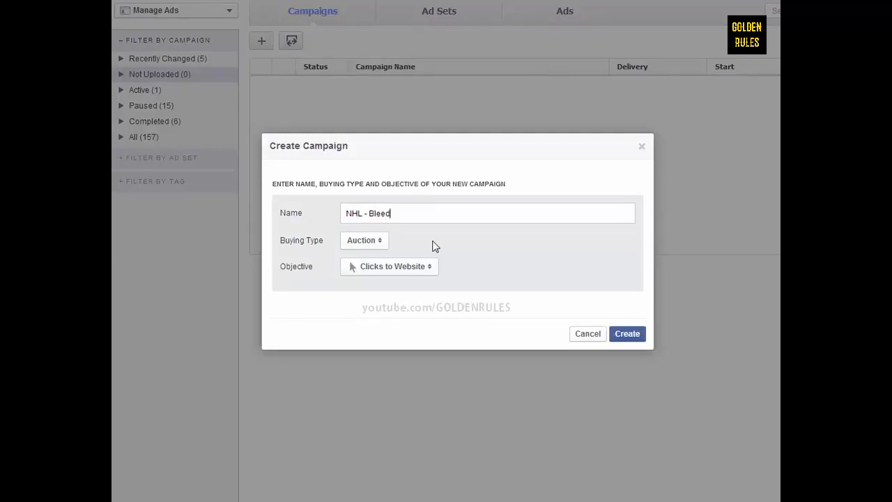
click(404, 269)
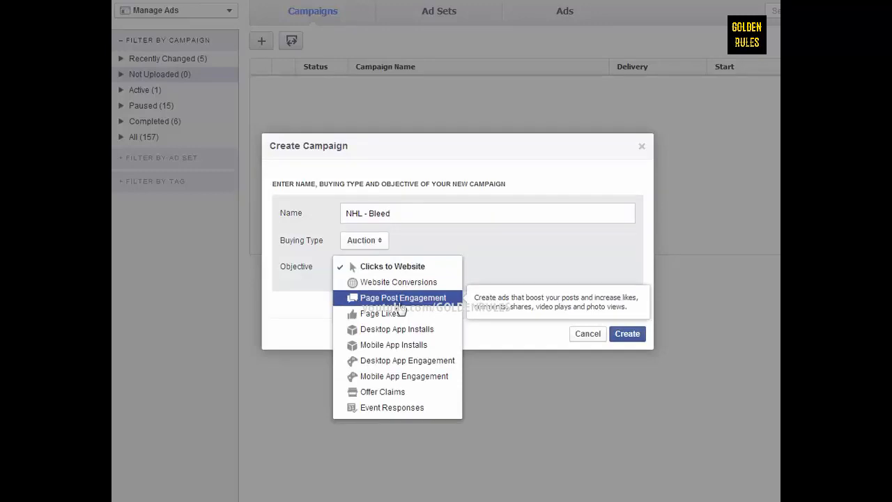
click(402, 303)
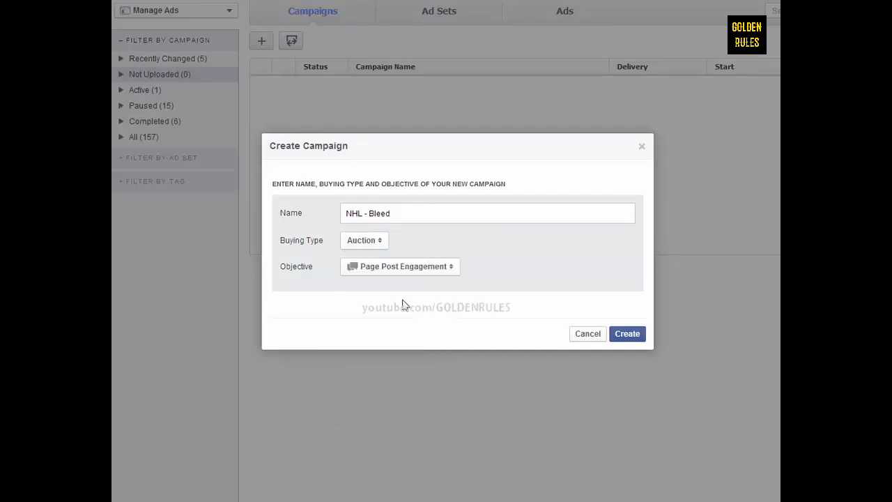
click(626, 336)
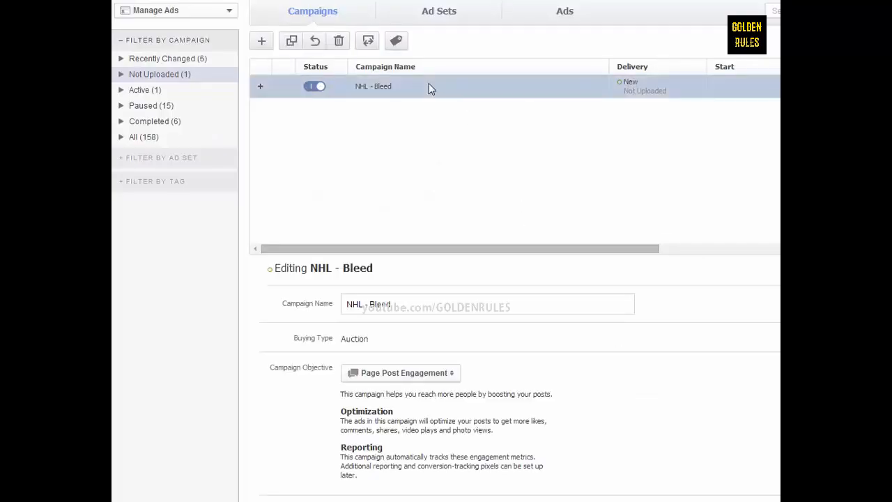
Create an ad set named bleed-blackhawks in the existing NHL - Bleed campaign.
click(449, 14)
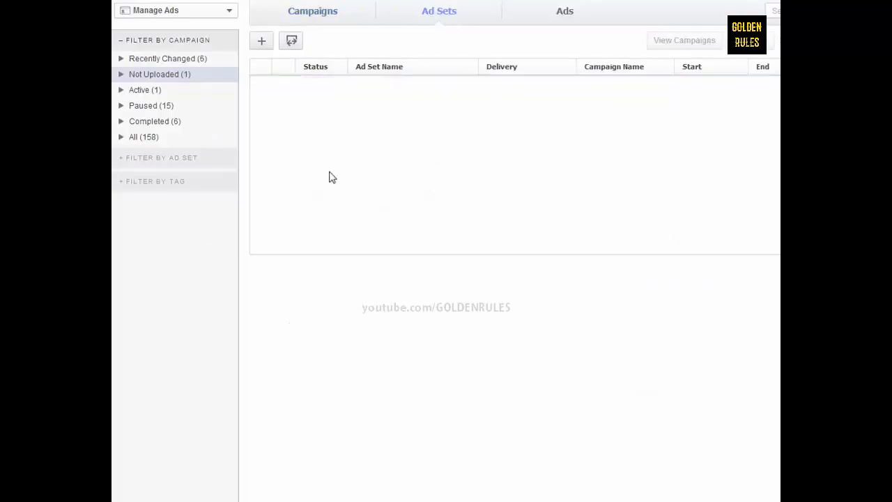
click(264, 43)
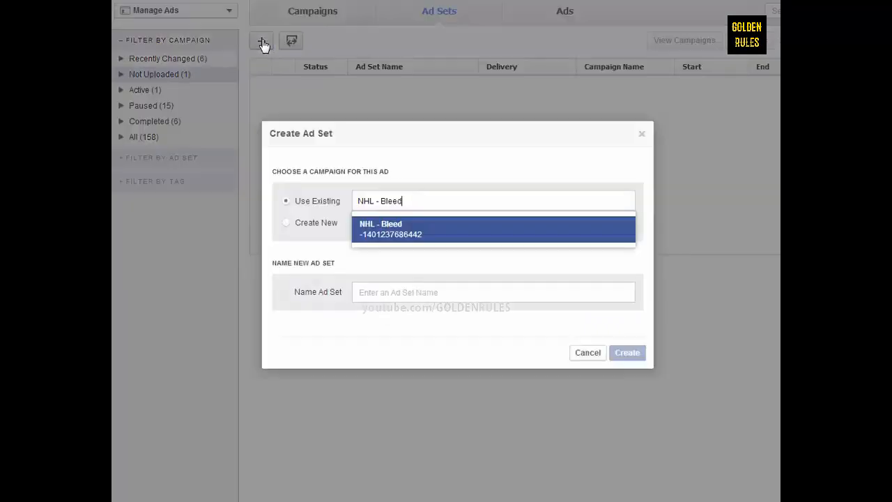
click(421, 290)
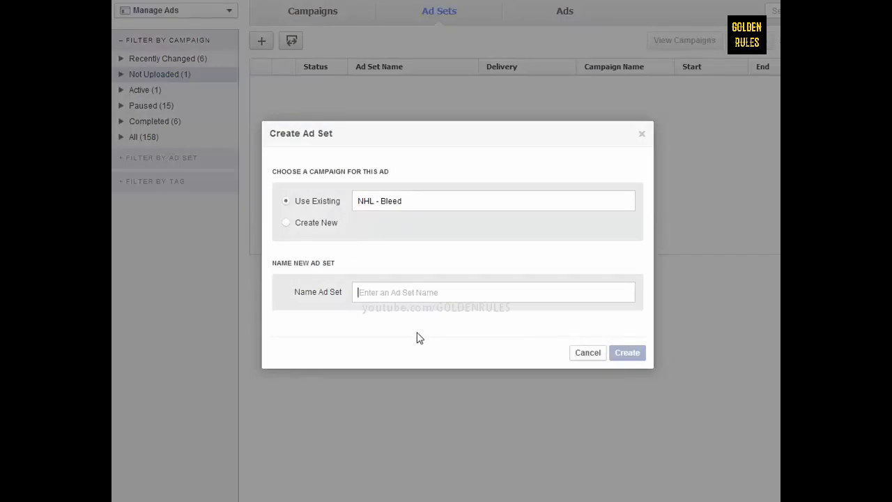
text(blackhawks)
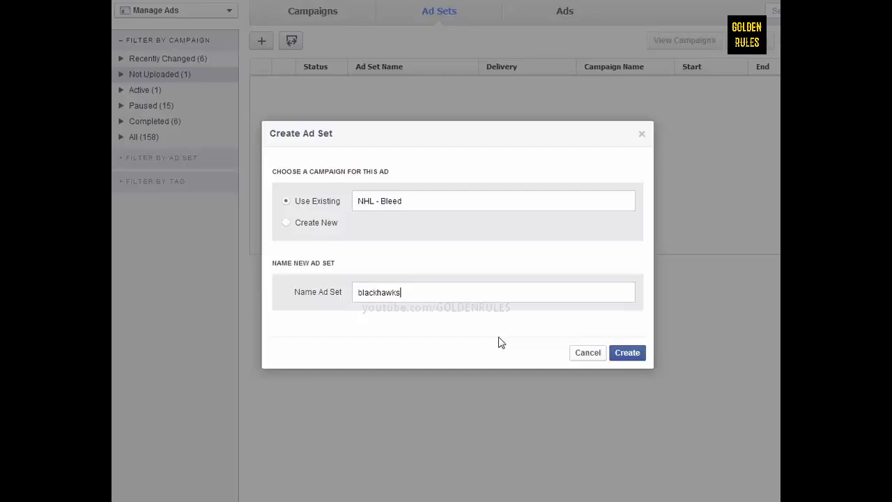
text(b)
key(End)
text(leed)
key(BackSpace)
key(BackSpace)
key(BackSpace)
key(BackSpace)
key(BackSpace)
key(Left)
text(leed)
key(BackSpace)
key(BackSpace)
key(BackSpace)
key(BackSpace)
key(BackSpace)
key(BackSpace)
key(BackSpace)
key(BackSpace)
key(BackSpace)
key(BackSpace)
key(BackSpace)
key(BackSpace)
key(BackSpace)
key(BackSpace)
text(bleed-bal)
key(BackSpace)
key(BackSpace)
text(lackhawks)
click(628, 357)
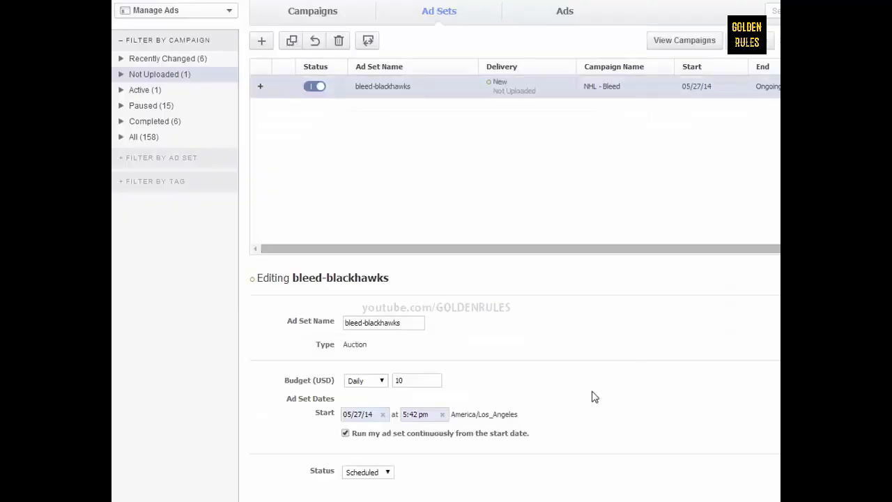
Set the bleed-blackhawks ad set's daily budget to 25 USD.
double_click(417, 380)
text(25)
click(450, 94)
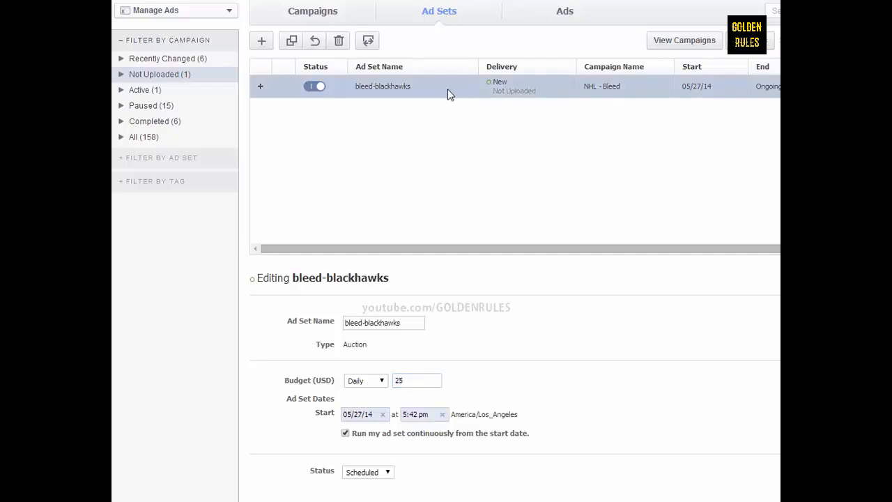
Create an ad named bleed-hawks-ad in the existing NHL - Bleed campaign and bleed-blackhawks ad set.
click(565, 14)
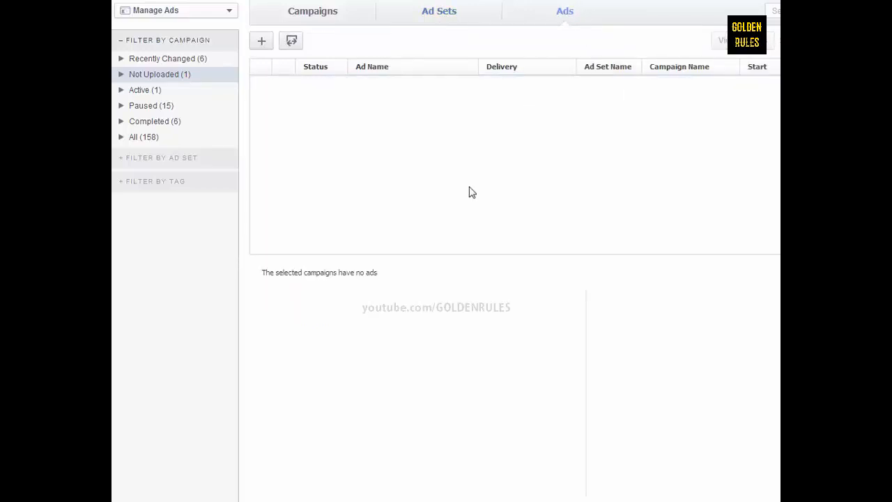
click(264, 44)
click(402, 349)
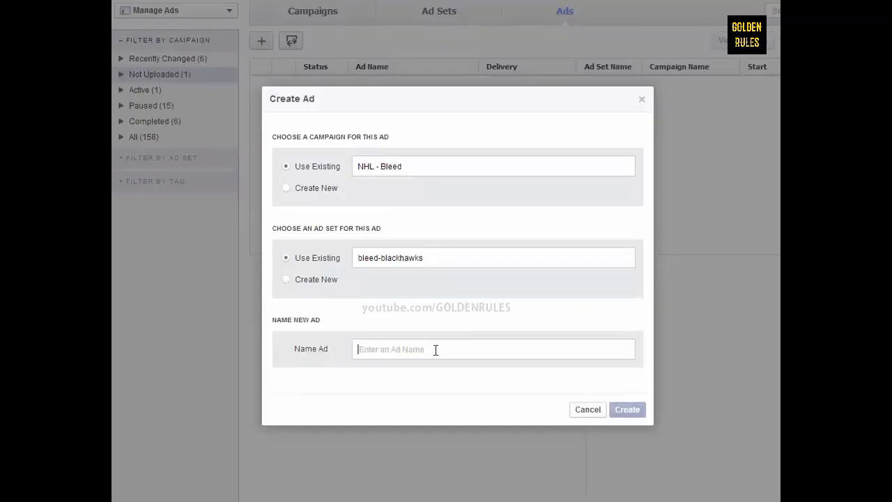
text(bleed)
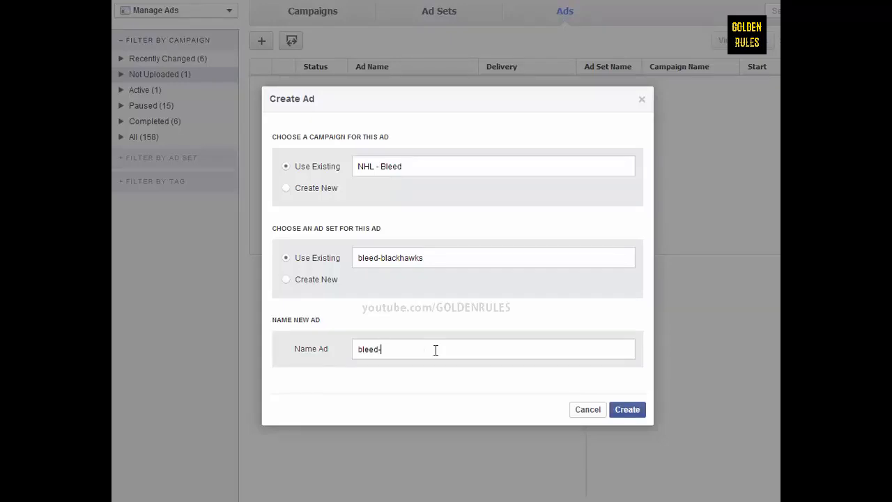
text(-black)
key(BackSpace)
key(BackSpace)
key(BackSpace)
key(BackSpace)
key(BackSpace)
text(hawks-ad)
click(640, 414)
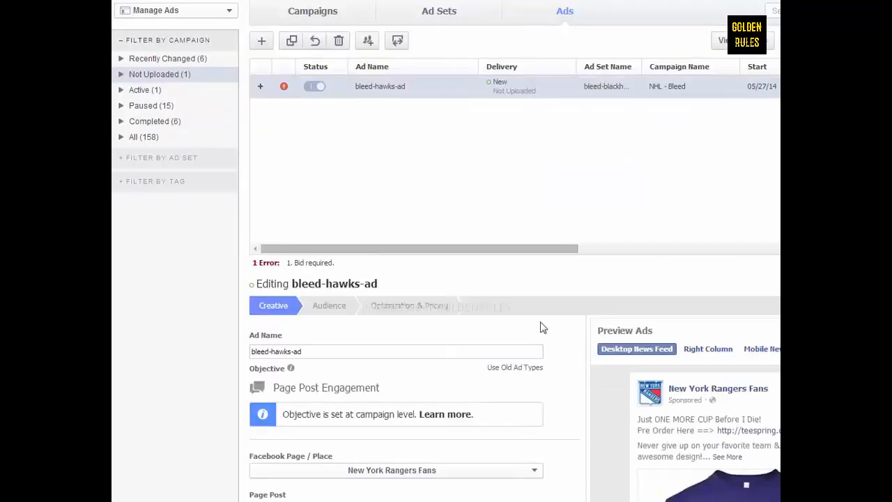
Set the ad's Facebook page to Blackhawk Fans and choose its page post starting with "Show off your passion".
scroll(584, 441, down, 3)
scroll(584, 441, up, 1)
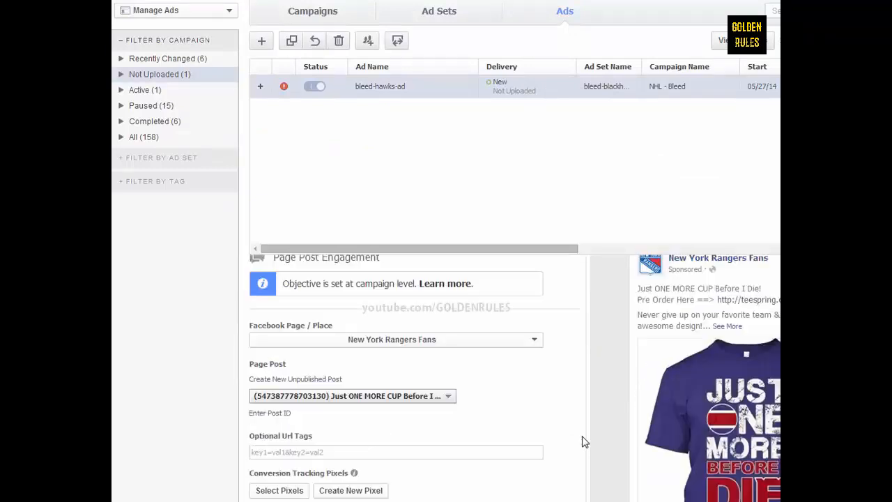
click(404, 342)
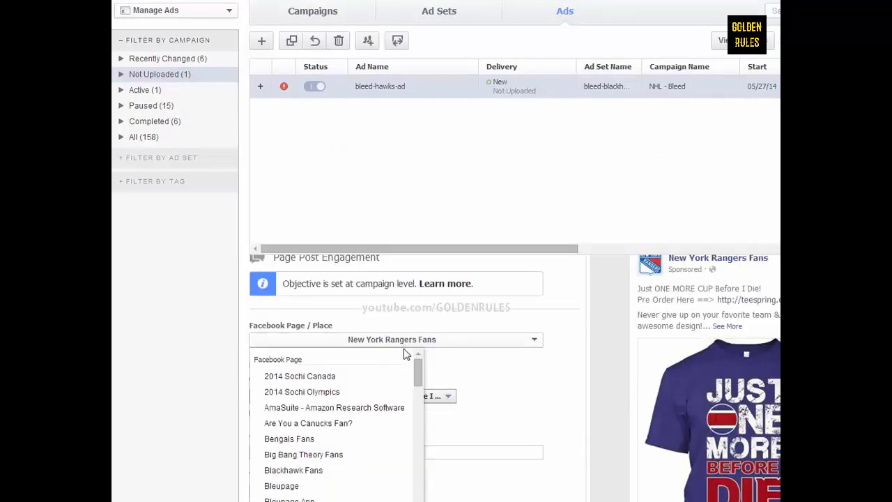
click(300, 470)
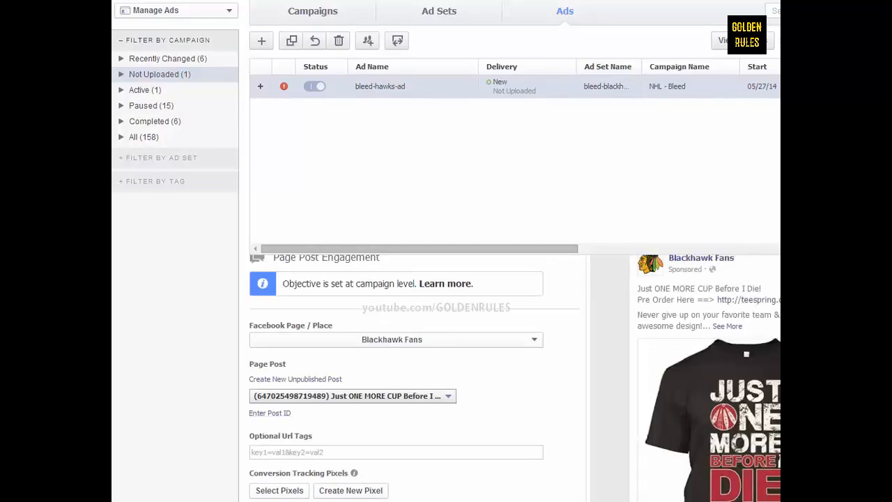
scroll(516, 377, right, 1)
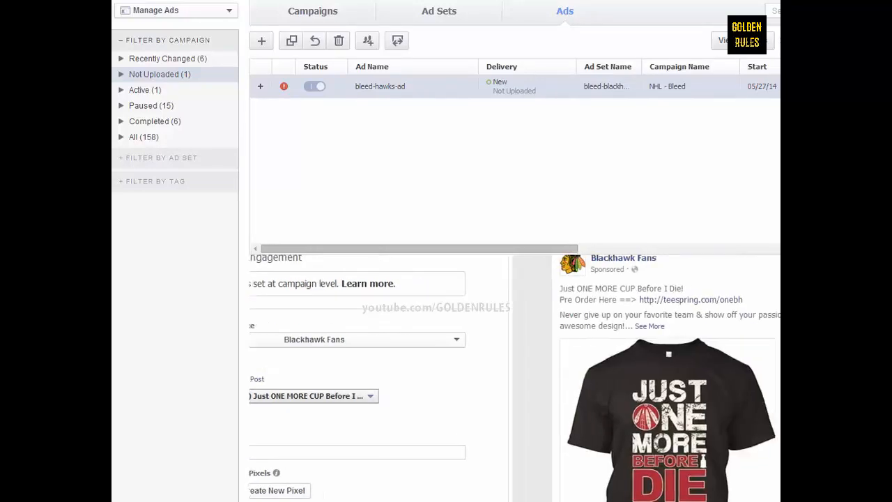
scroll(415, 418, left, 1)
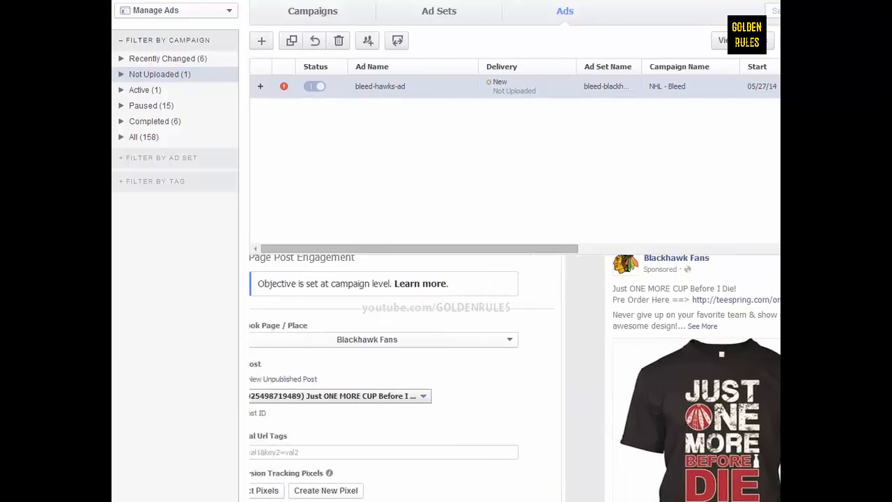
click(413, 398)
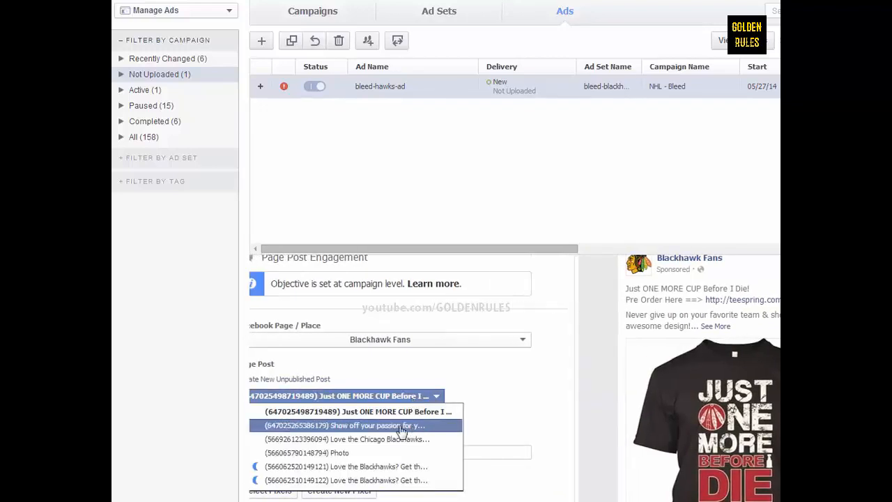
click(412, 426)
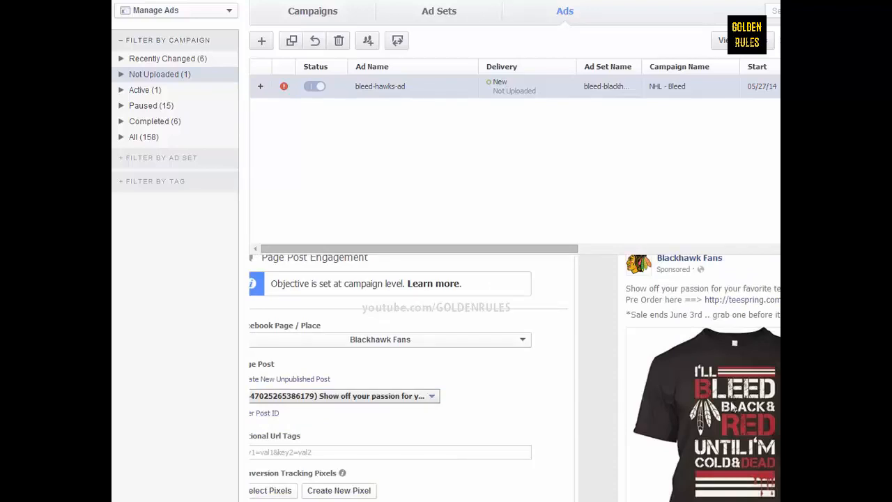
Set the ad's placement to News Feed (Desktop and Mobile).
scroll(541, 392, down, 2)
scroll(514, 380, left, 1)
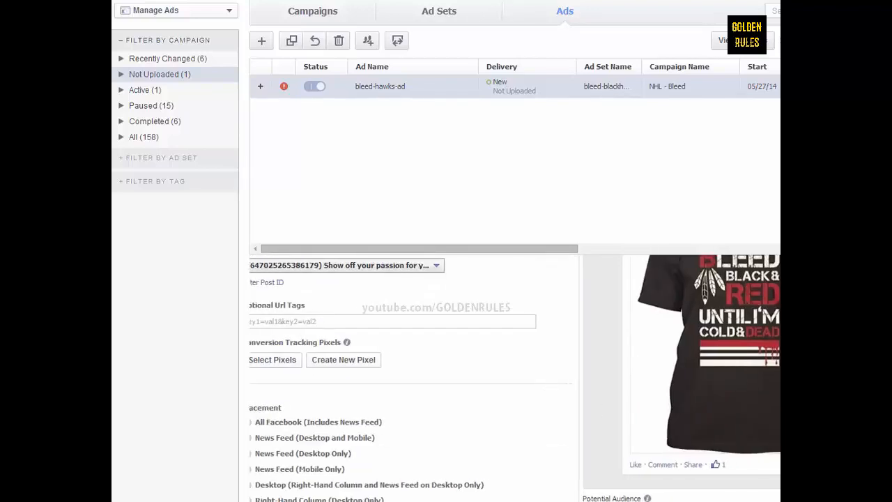
click(255, 438)
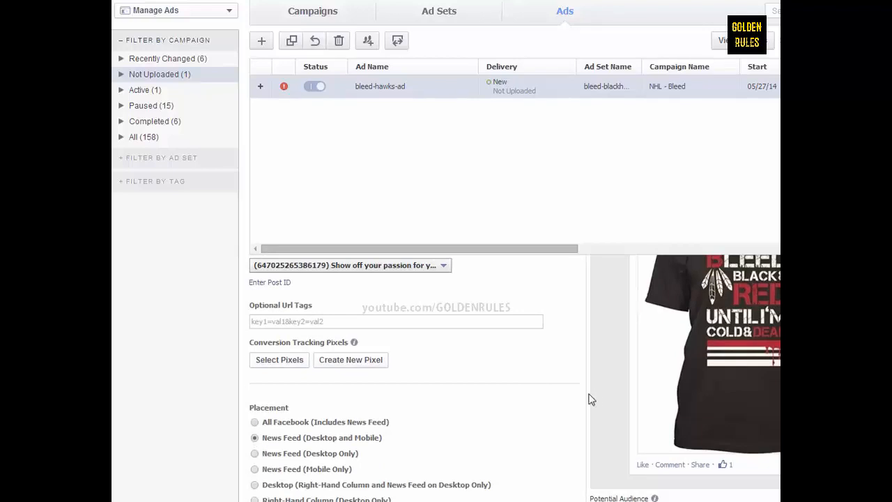
Search the ad's available conversion-tracking pixels for black, then clear the search.
click(280, 361)
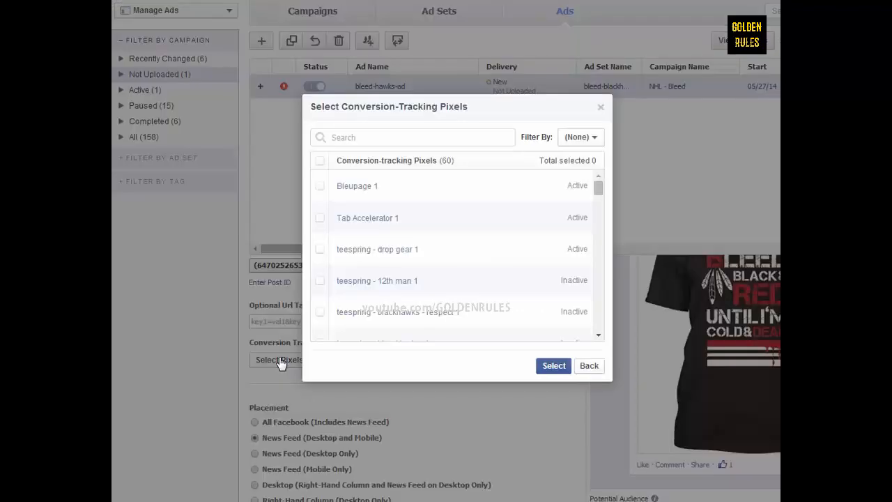
click(424, 143)
text(bal)
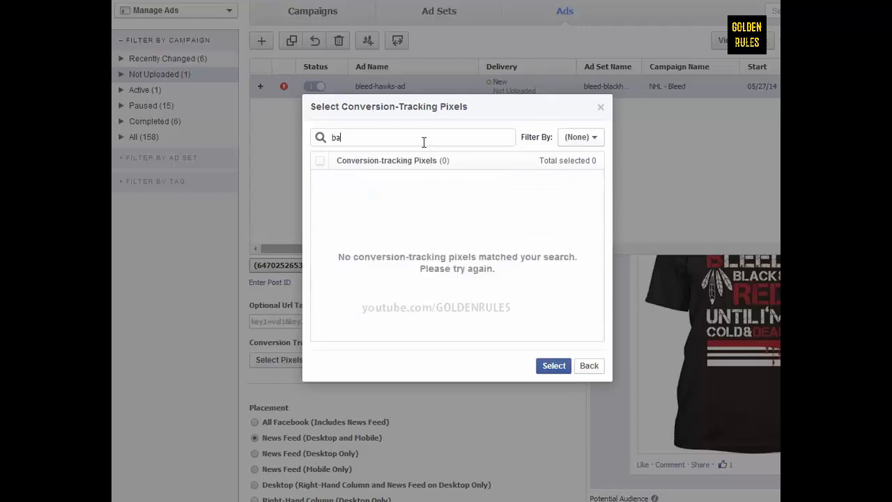
key(BackSpace)
key(BackSpace)
text(lack)
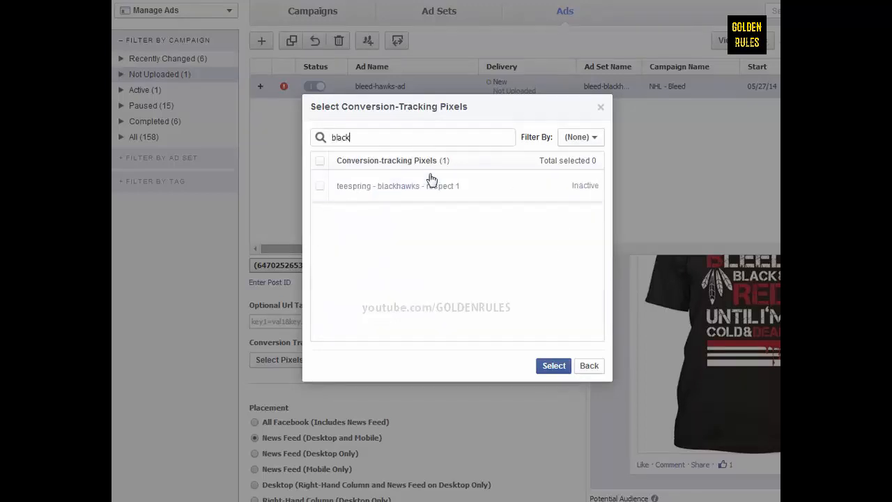
key(BackSpace)
key(BackSpace)
key(BackSpace)
key(BackSpace)
key(BackSpace)
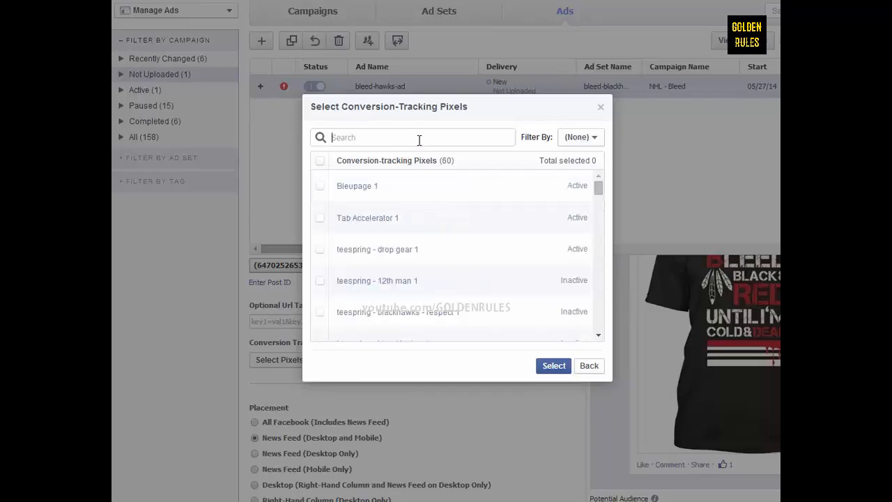
Search the conversion-tracking pixels for bleed, then look through the complete unfiltered pixel list.
text(bleed)
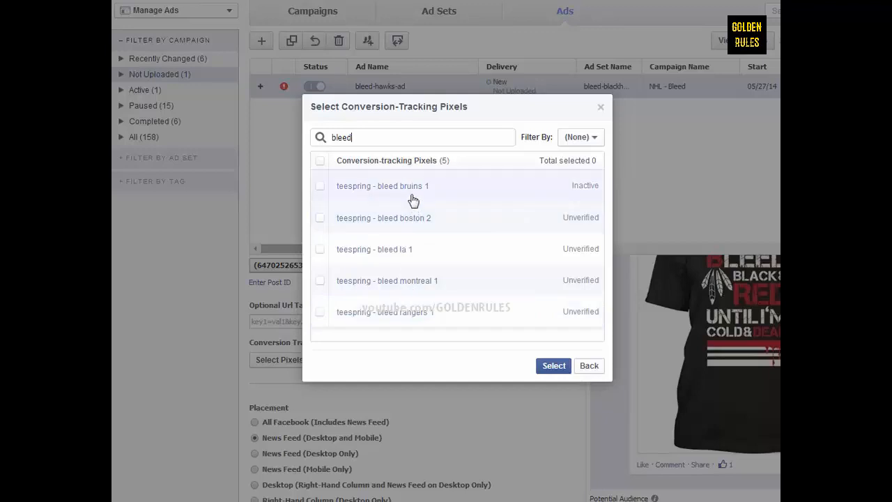
drag(312, 139, 377, 143)
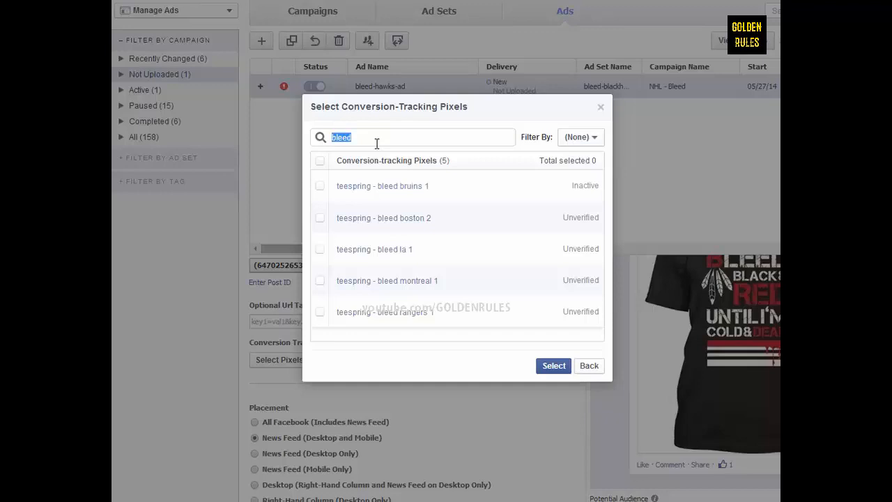
key(BackSpace)
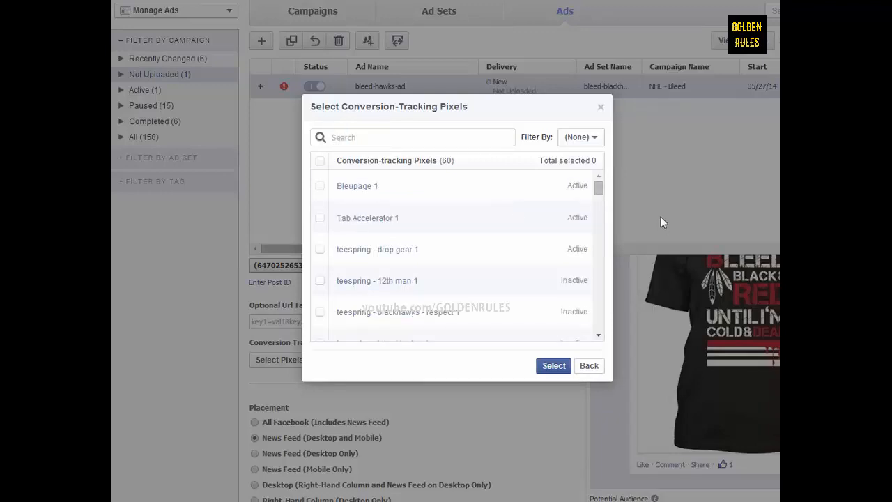
scroll(594, 306, down, 15)
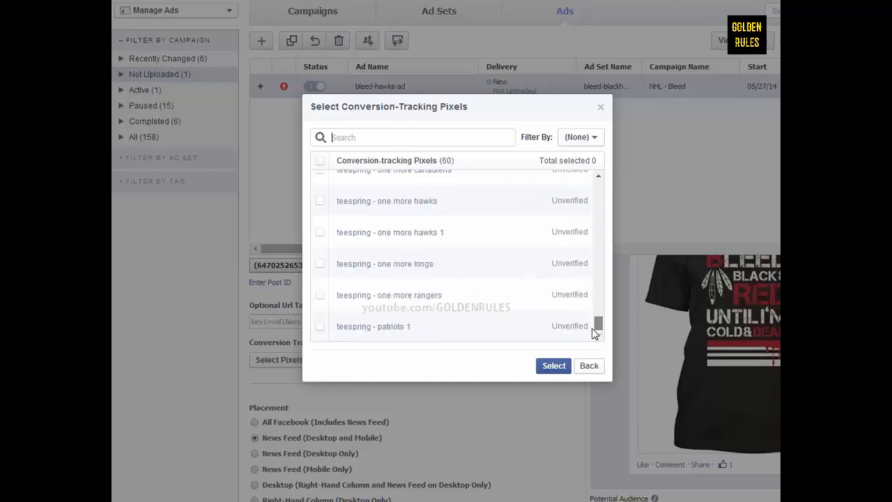
drag(594, 330, 621, 169)
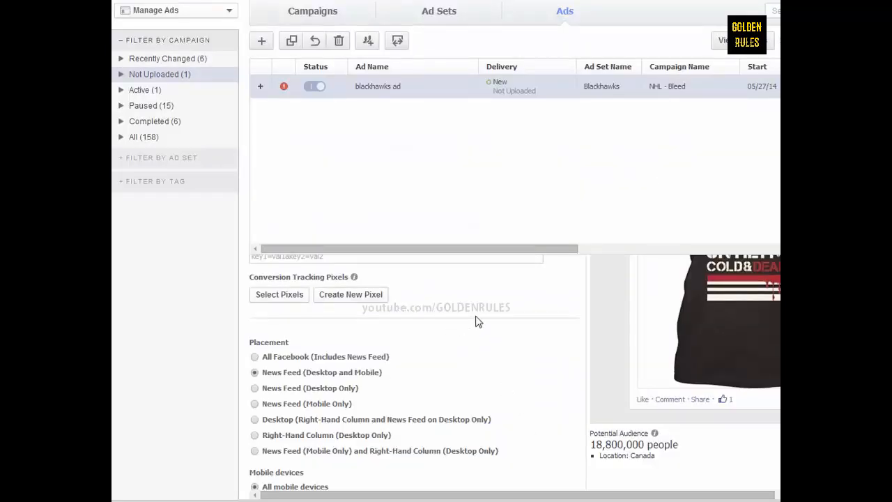
Search the conversion-tracking pixels for hawks and assign the teespring - bleed hawks pixel to the blackhawks ad.
scroll(479, 319, up, 1)
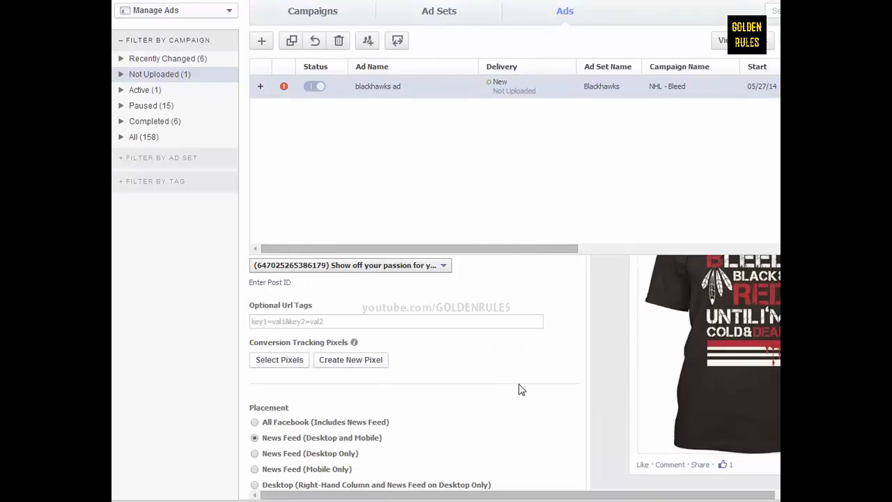
click(278, 360)
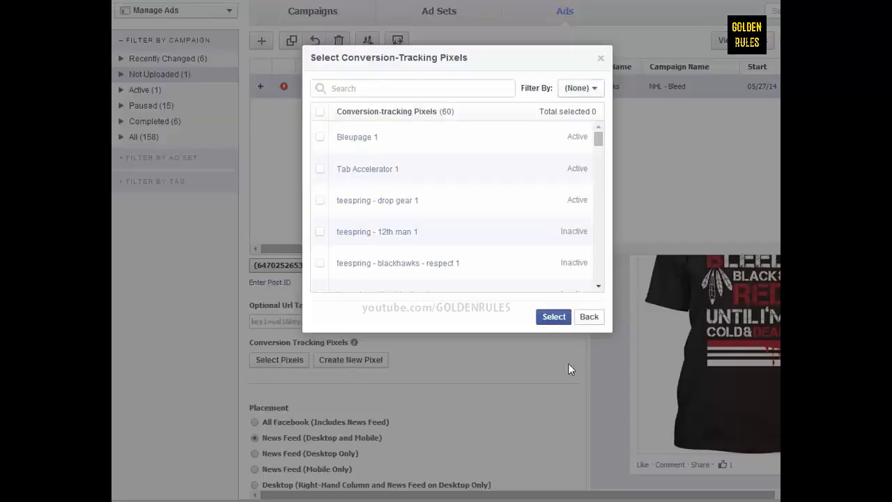
click(404, 88)
text(hawks)
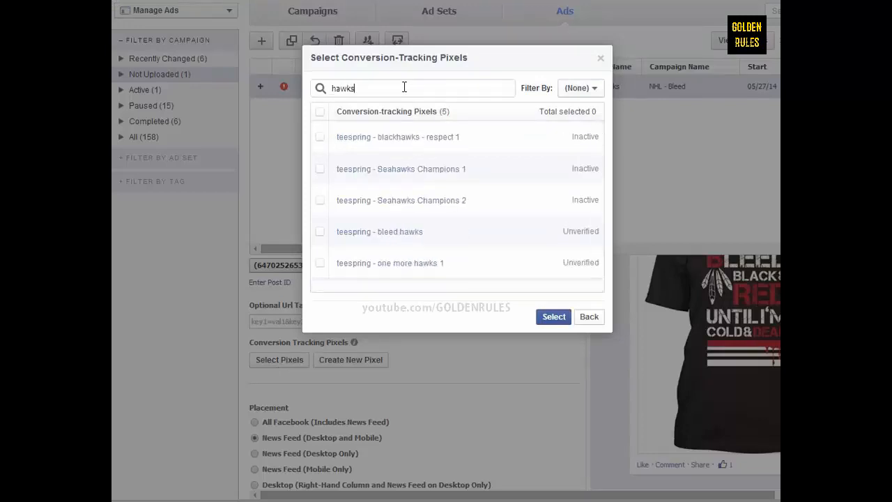
click(387, 237)
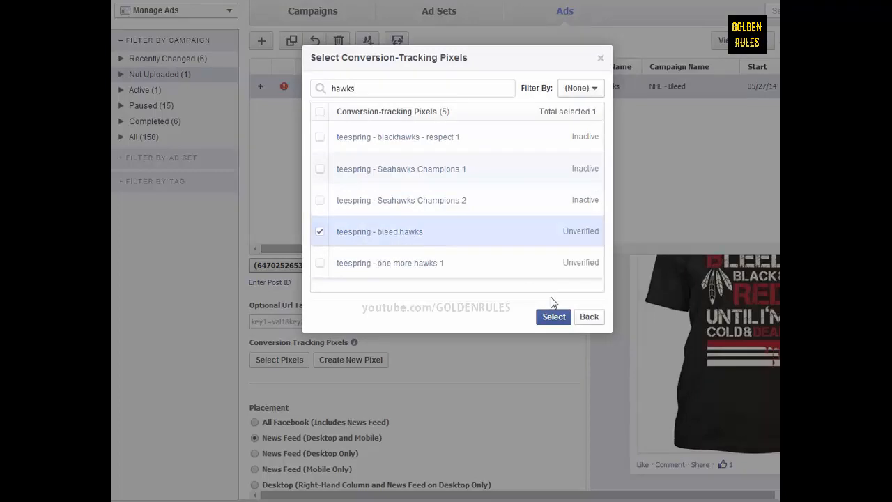
click(554, 316)
Set the blackhawks ad's optional URL tags to fb=a1.
scroll(570, 340, down, 5)
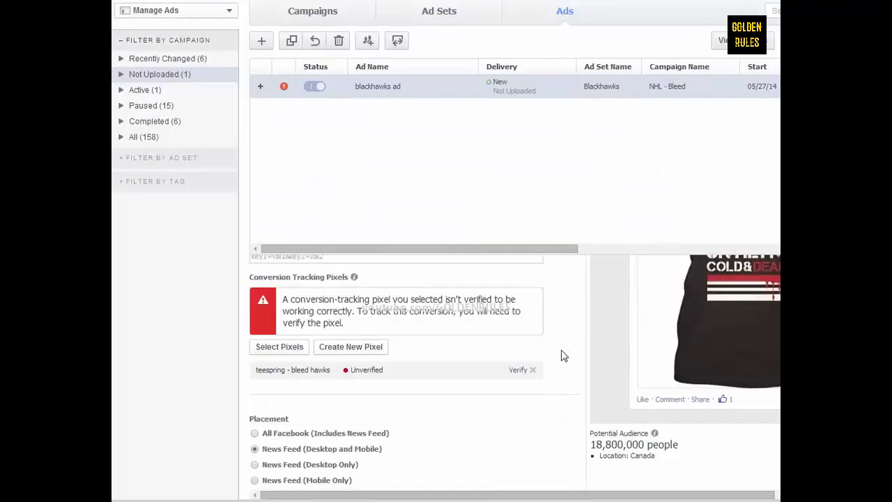
scroll(564, 359, up, 6)
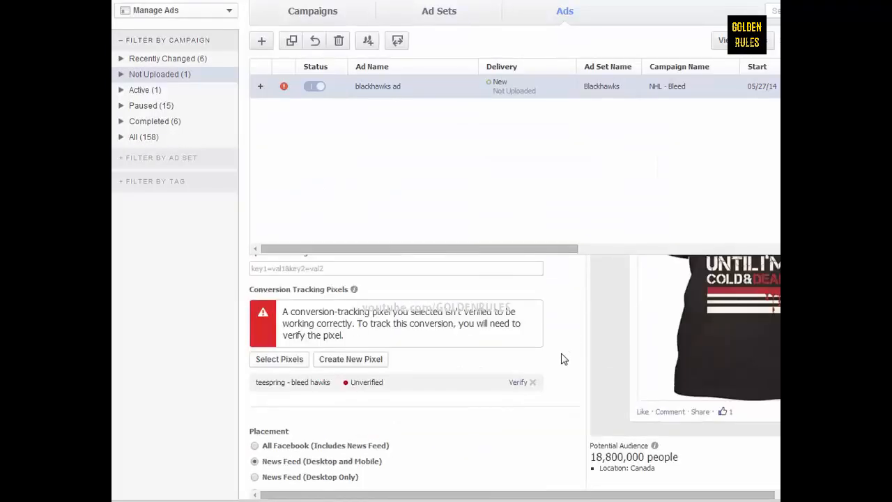
click(327, 403)
scroll(555, 378, up, 1)
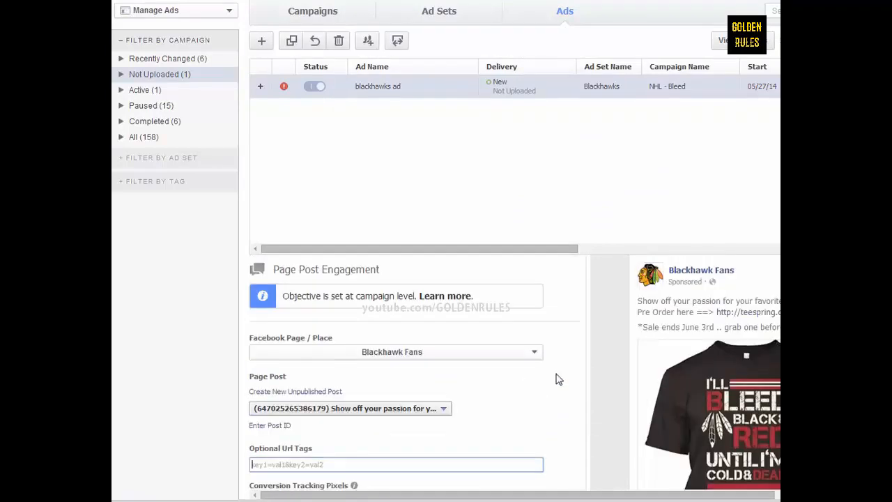
scroll(556, 379, up, 2)
scroll(551, 343, down, 2)
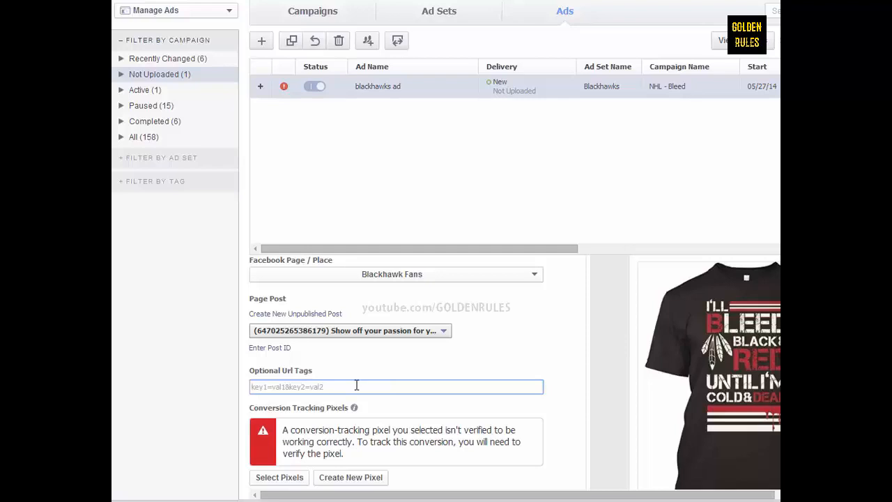
text(fb=ad1)
key(BackSpace)
key(BackSpace)
key(BackSpace)
scroll(613, 390, down, 1)
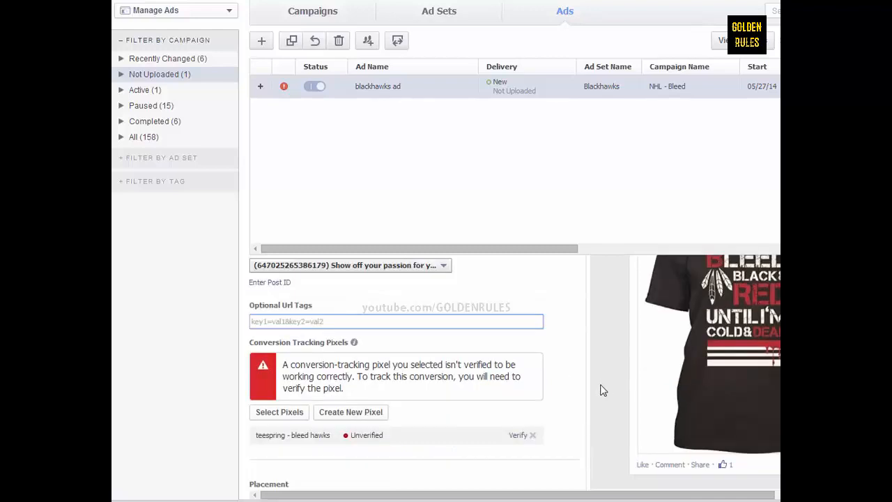
scroll(604, 391, down, 1)
scroll(599, 389, up, 1)
text(fb=a1)
drag(285, 322, 251, 321)
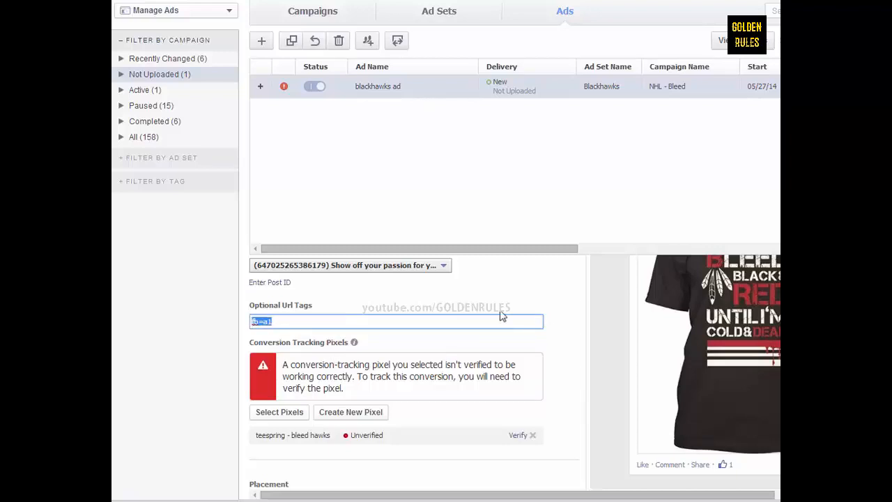
click(563, 328)
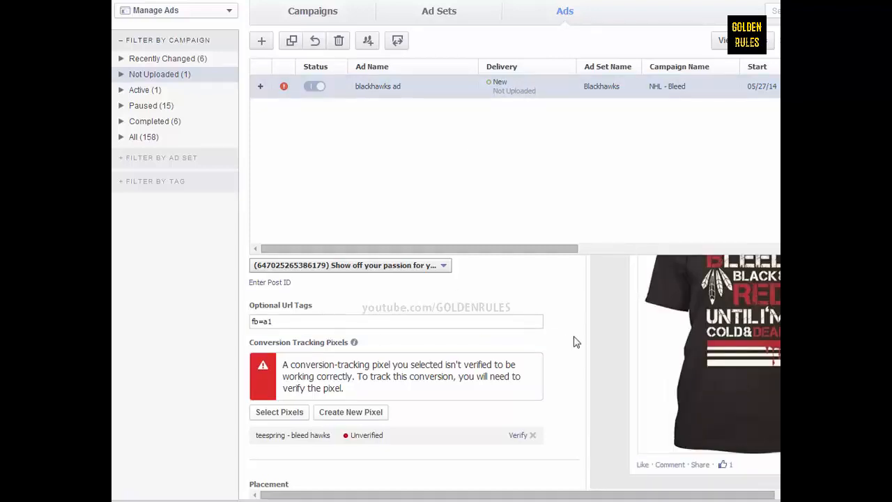
scroll(537, 377, down, 5)
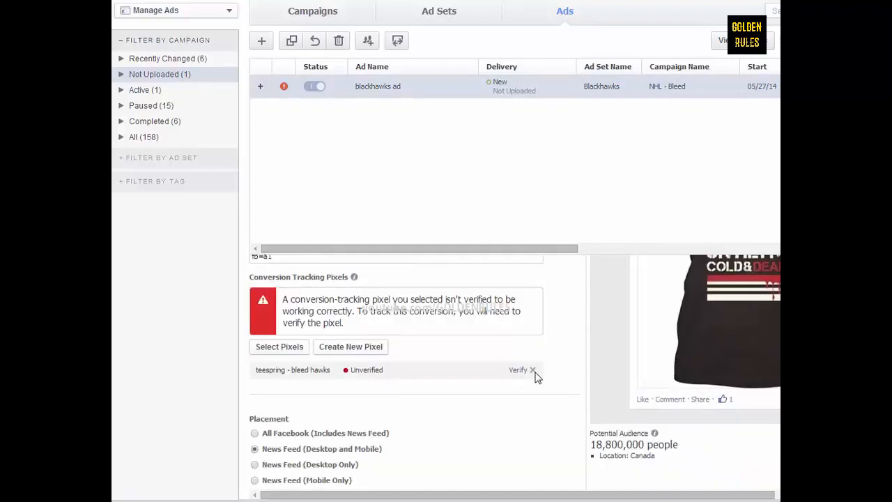
scroll(537, 378, up, 10)
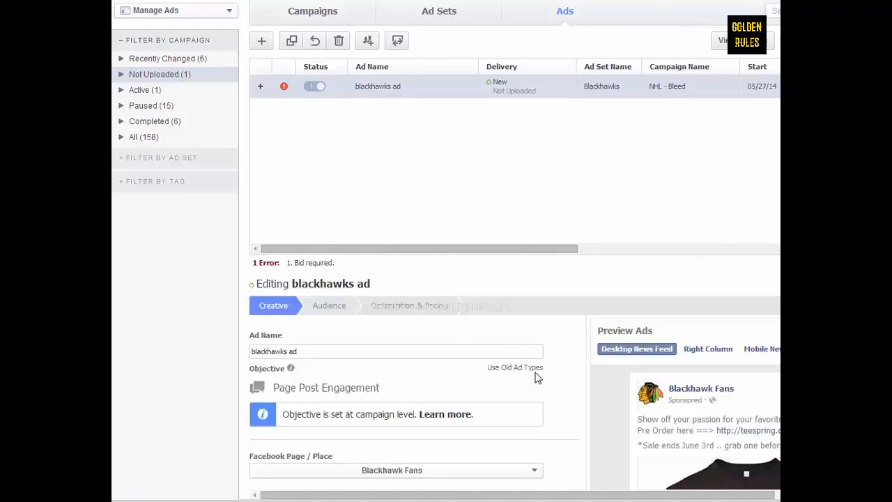
Clear the preset location from the blackhawks ad's audience and target the United States.
click(335, 309)
drag(657, 254, 657, 121)
scroll(472, 383, down, 1)
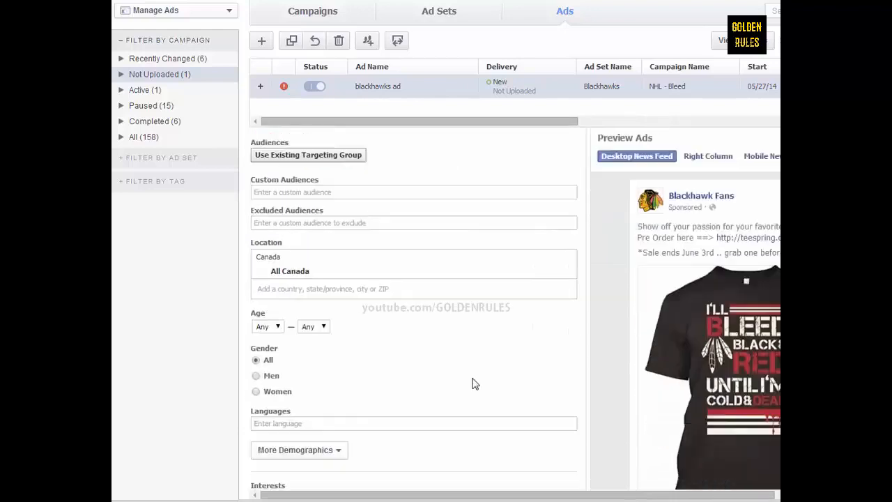
click(567, 272)
text(unit)
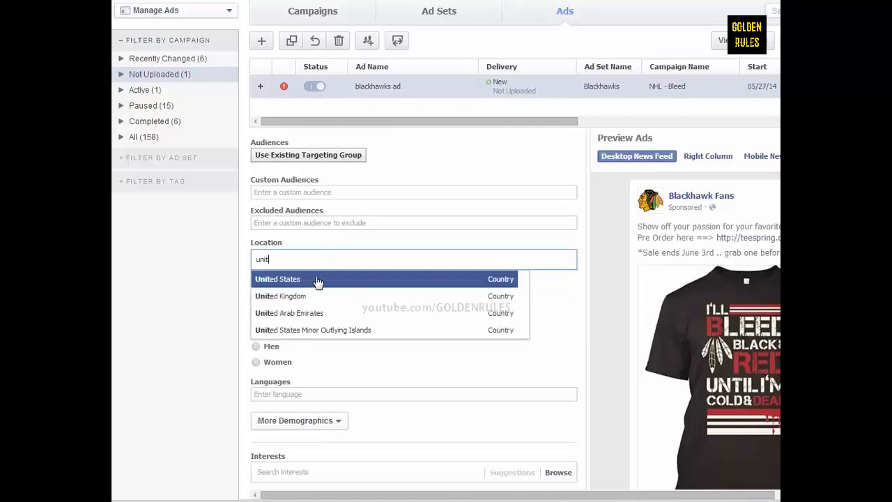
click(317, 279)
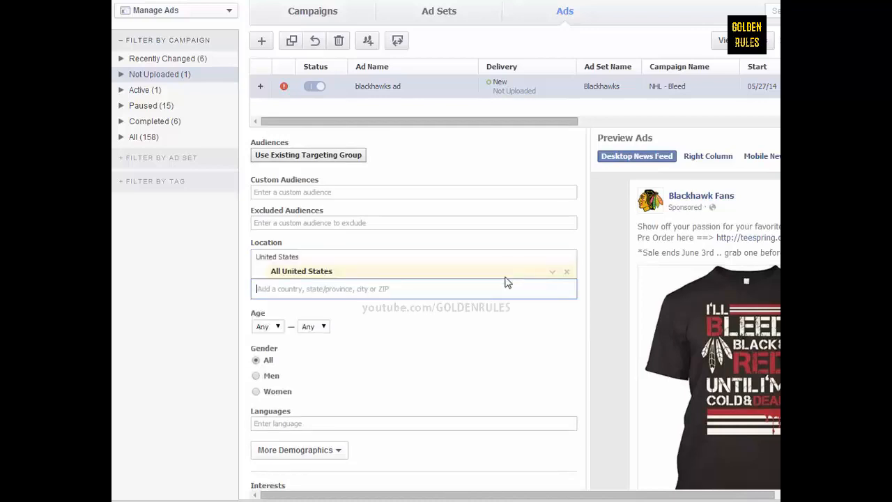
Set the blackhawks ad's audience age range to 18 through 56.
scroll(472, 335, down, 1)
click(268, 262)
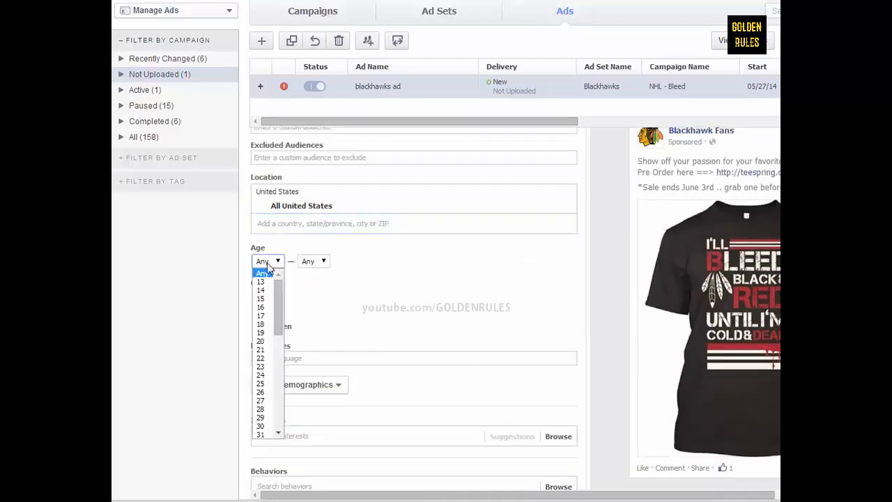
click(267, 324)
click(313, 261)
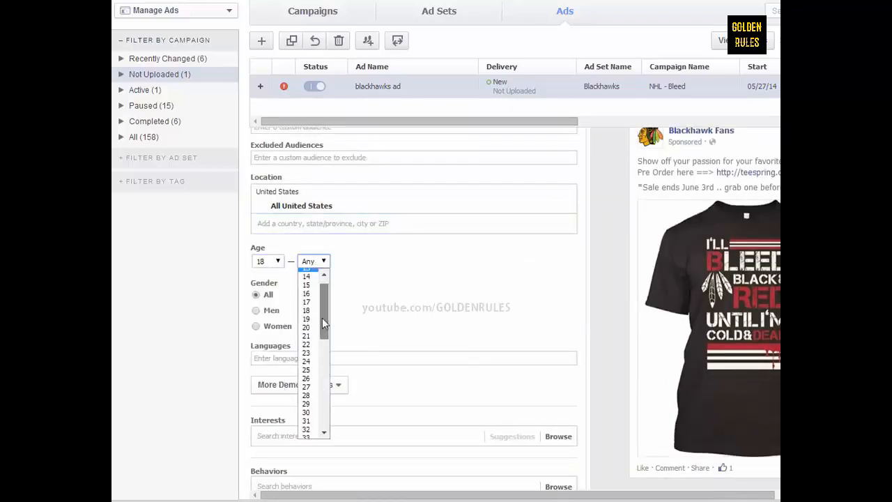
scroll(318, 364, down, 10)
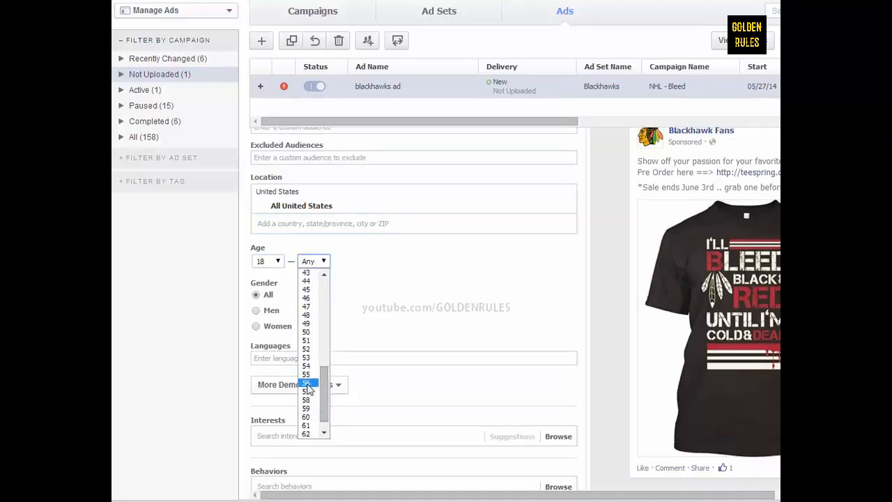
click(310, 382)
Add Chicago Blackhawks as a targeted interest for the blackhawks ad.
scroll(615, 355, down, 2)
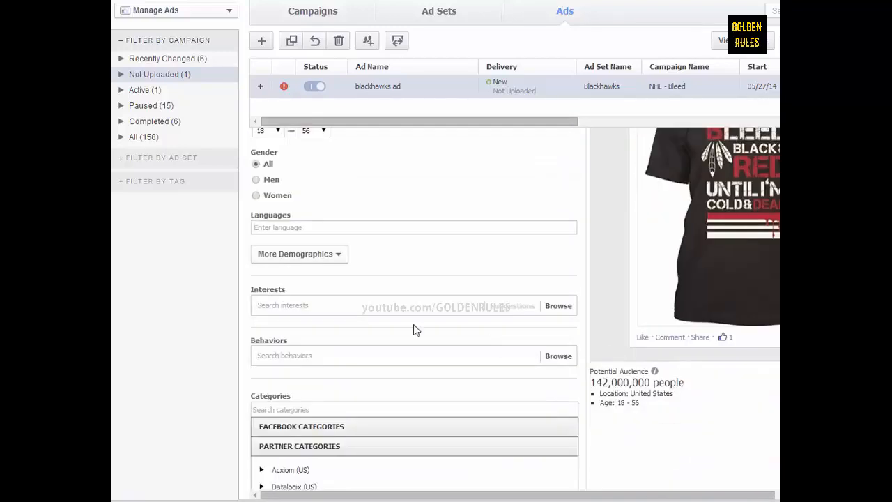
click(343, 306)
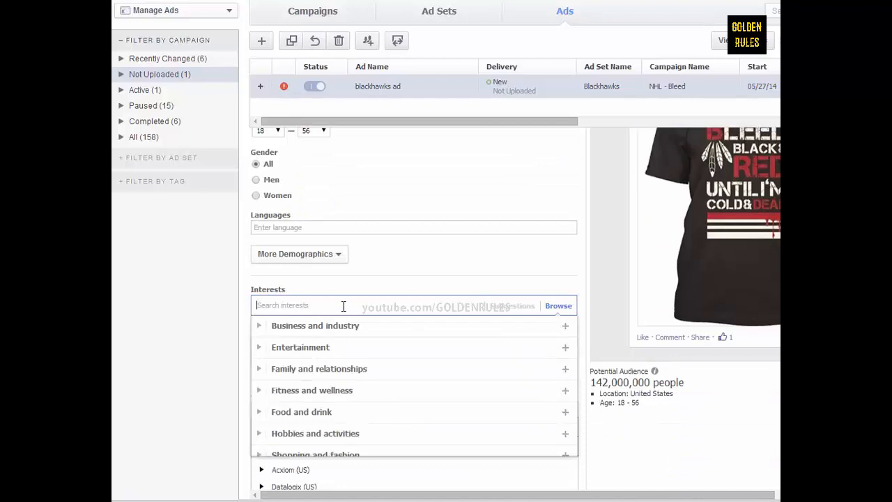
text(chica)
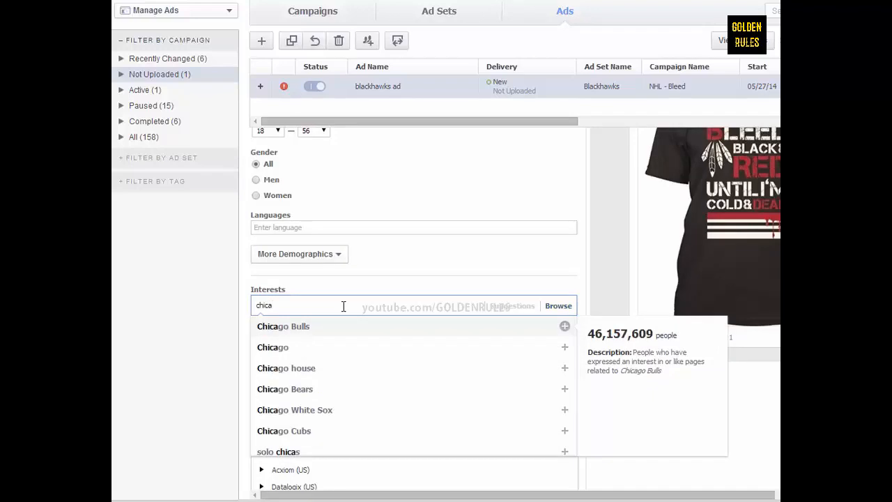
text(go bla)
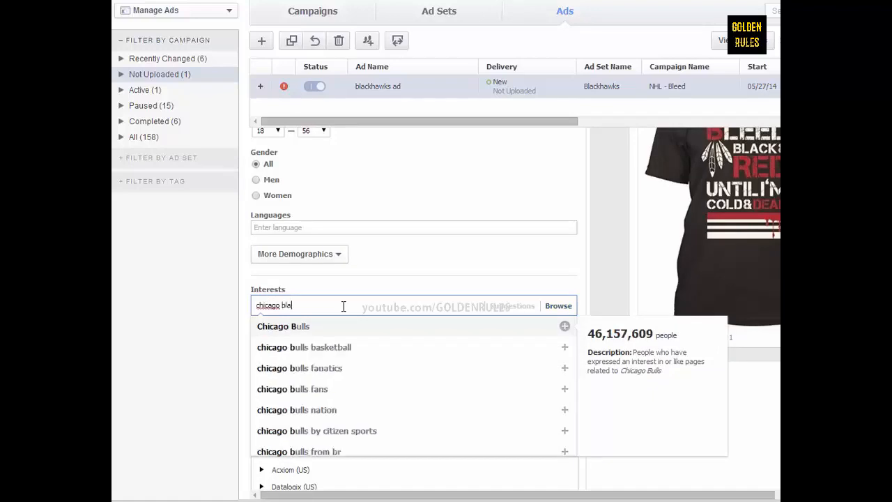
click(339, 326)
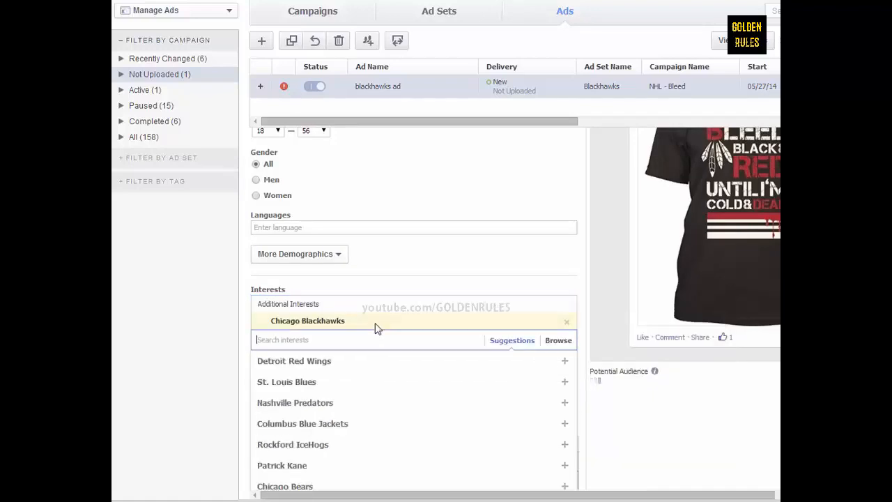
click(196, 337)
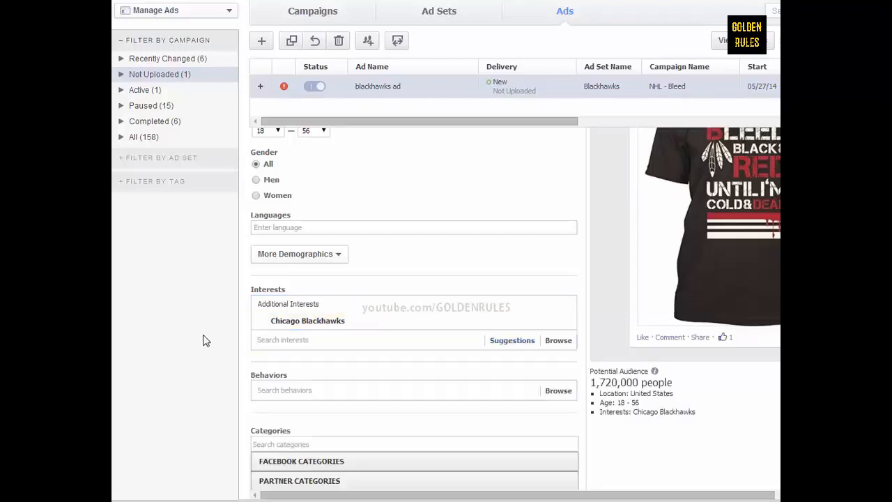
Add the Sportsmen behavior from the Buyer profiles under Purchase behavior to the blackhawks ad's audience.
click(307, 390)
scroll(317, 373, down, 1)
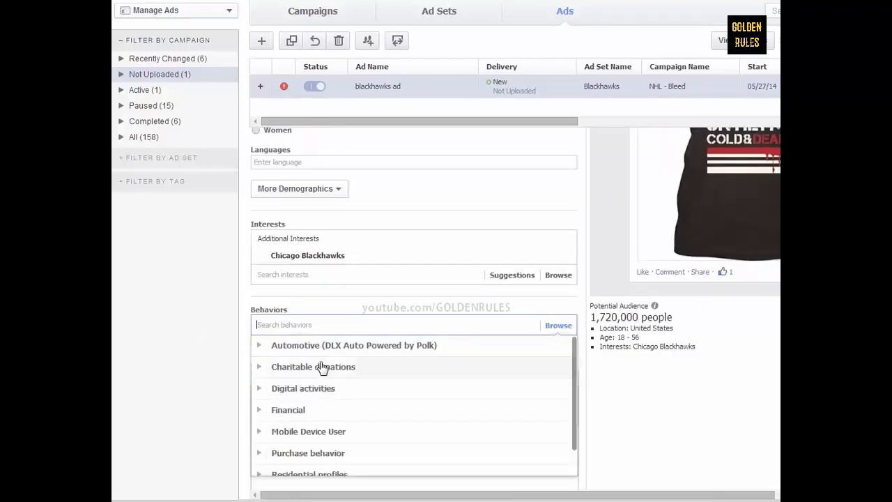
scroll(315, 325, down, 1)
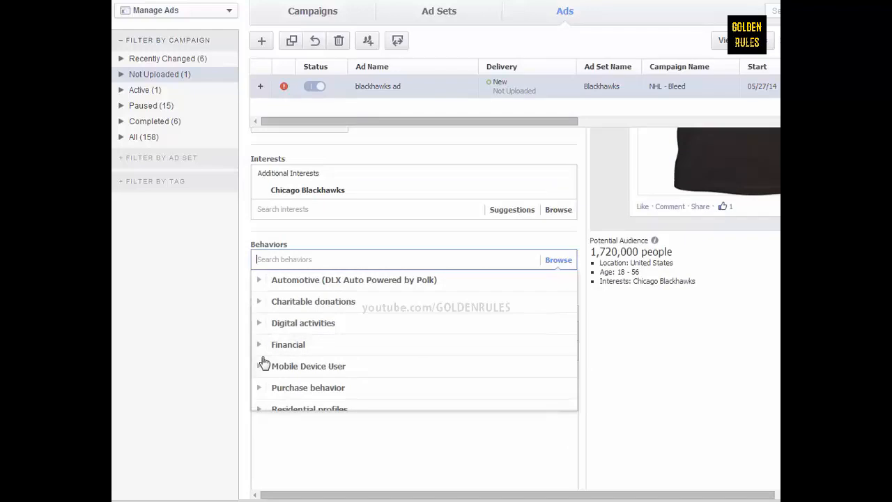
scroll(262, 360, down, 1)
click(261, 357)
click(273, 326)
scroll(349, 328, down, 2)
scroll(350, 328, down, 2)
scroll(349, 328, up, 1)
click(342, 368)
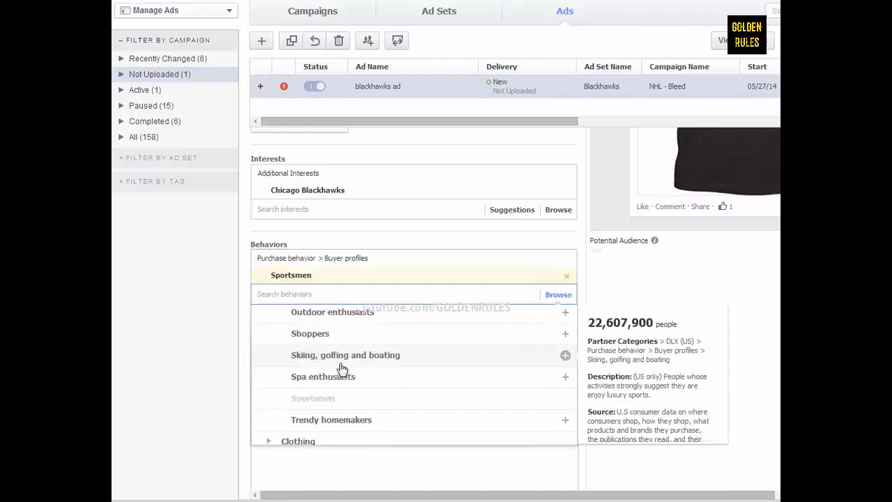
click(751, 355)
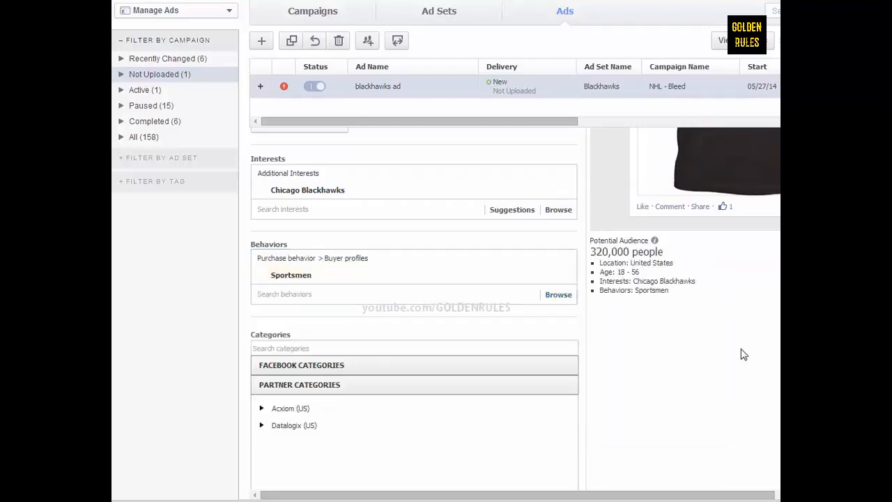
Review the blackhawks ad's complete audience targeting, from location and age down to interests, behaviors and categories.
scroll(744, 355, down, 4)
scroll(744, 354, up, 6)
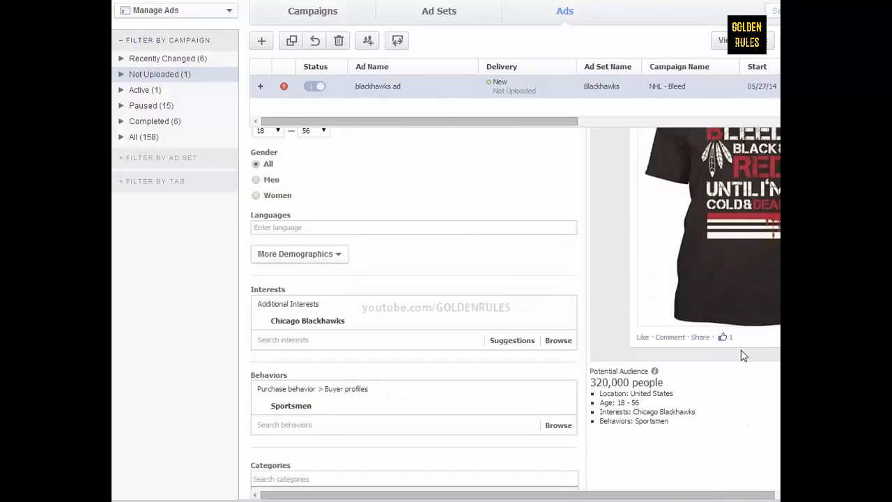
scroll(743, 353, up, 3)
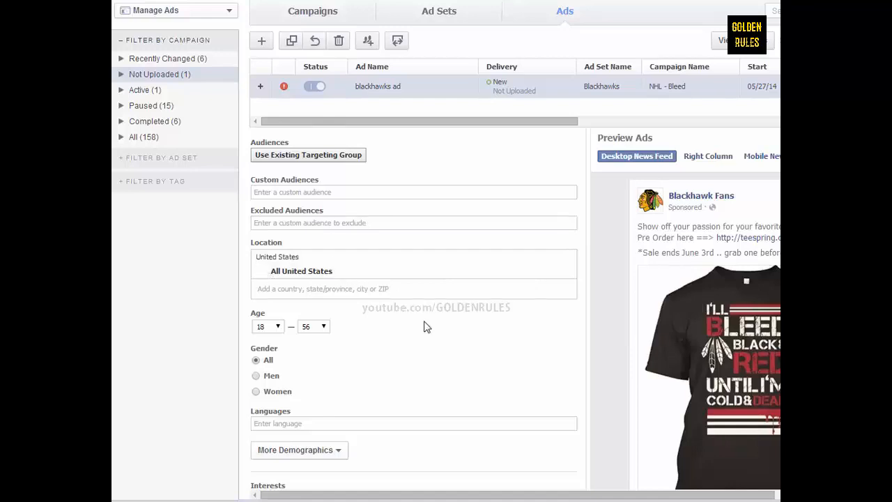
scroll(473, 316, down, 1)
scroll(481, 315, down, 2)
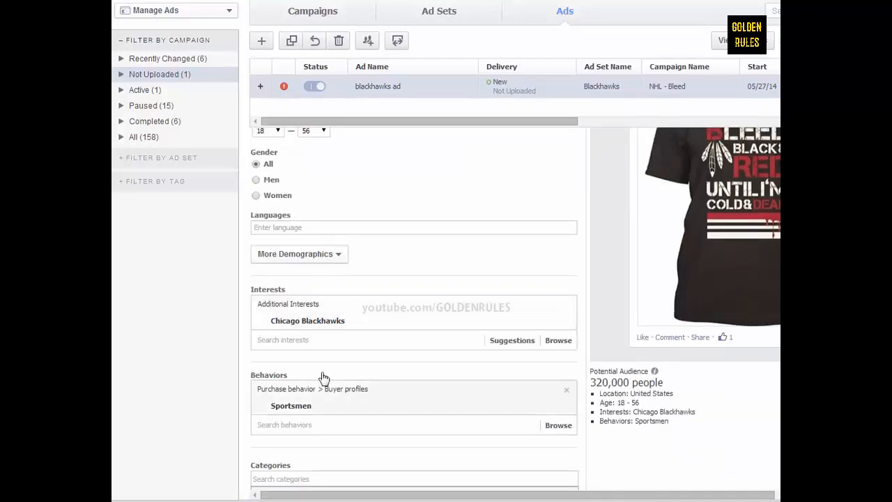
scroll(562, 405, down, 1)
scroll(561, 404, down, 1)
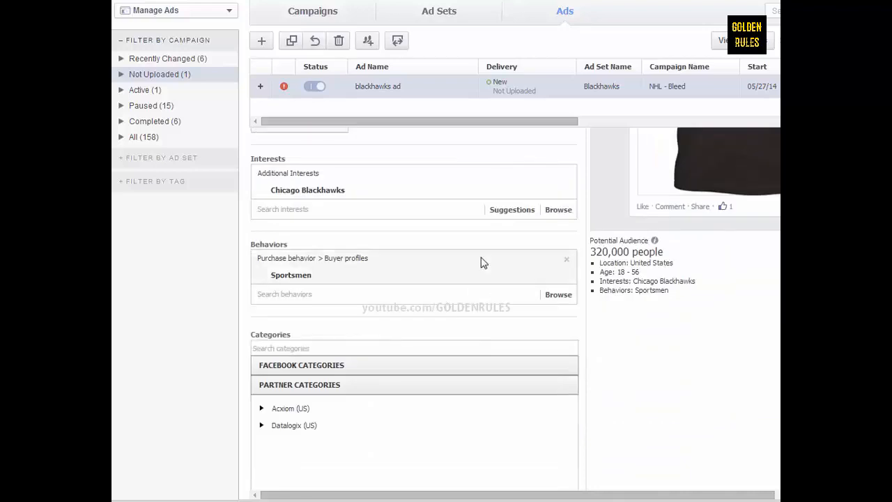
mouse_move(398, 274)
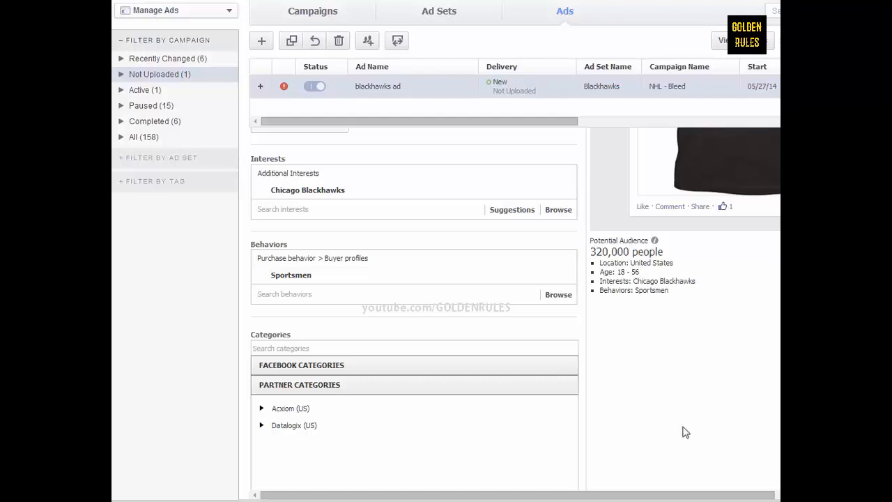
Set the blackhawks ad's pricing to Optimized CPM with the default bids.
scroll(673, 453, up, 5)
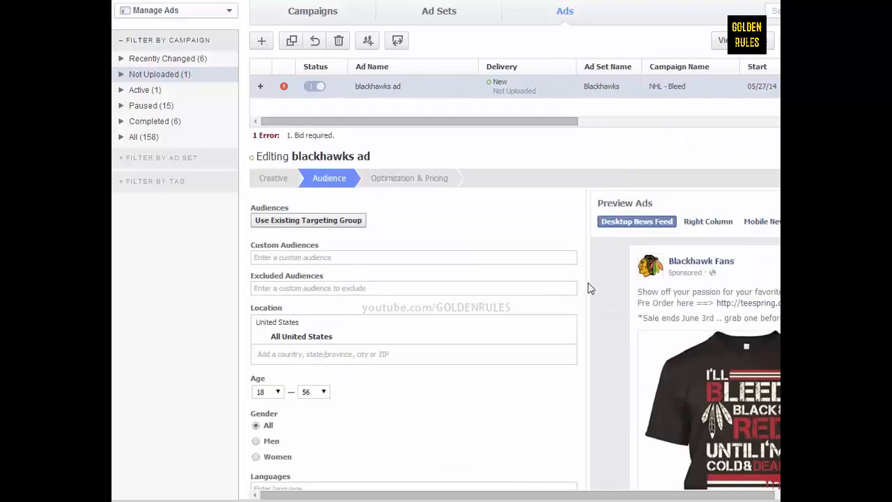
scroll(612, 353, down, 1)
scroll(483, 222, up, 1)
click(418, 179)
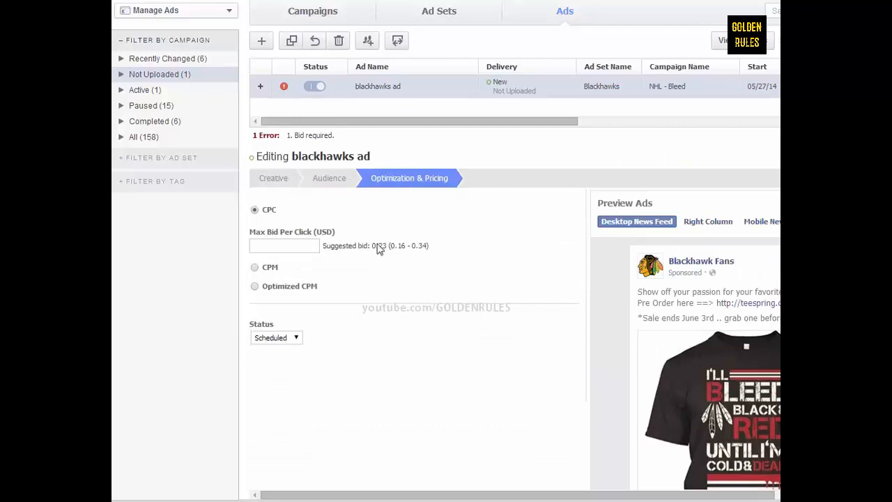
click(254, 286)
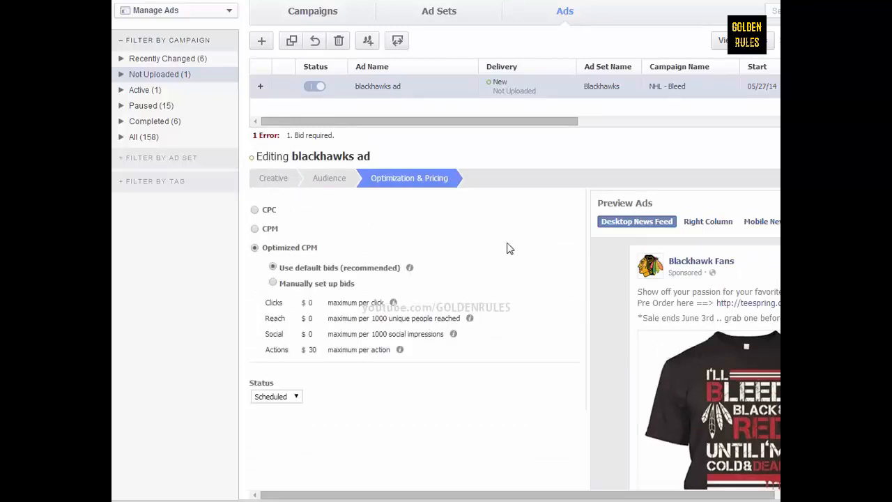
Review the blackhawks ad's creative settings and enlarge the list of ads above the editor.
click(274, 183)
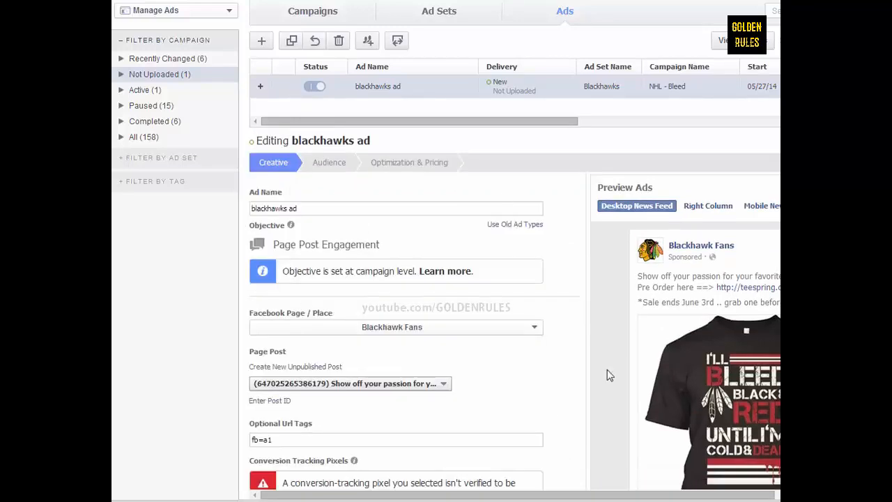
scroll(565, 405, down, 5)
scroll(564, 404, up, 5)
drag(457, 125, 454, 175)
click(441, 89)
click(539, 94)
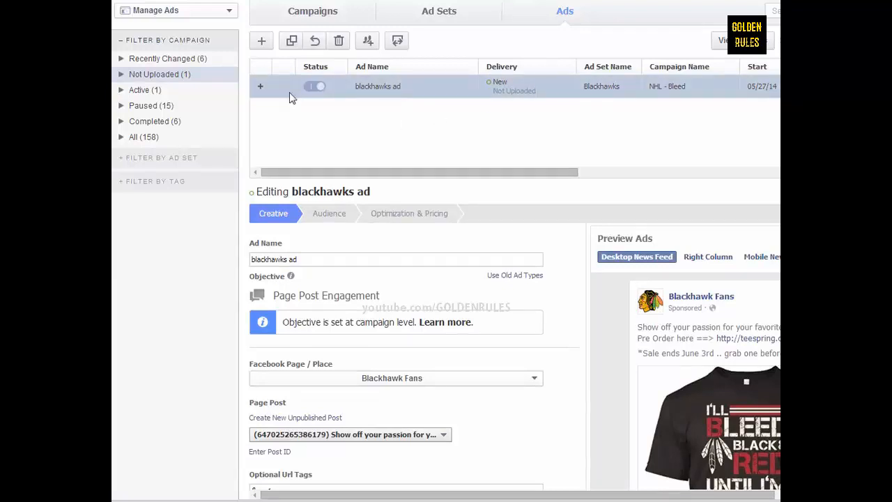
Create an ad set named Boston in the existing NHL - Bleed campaign and select it.
click(437, 16)
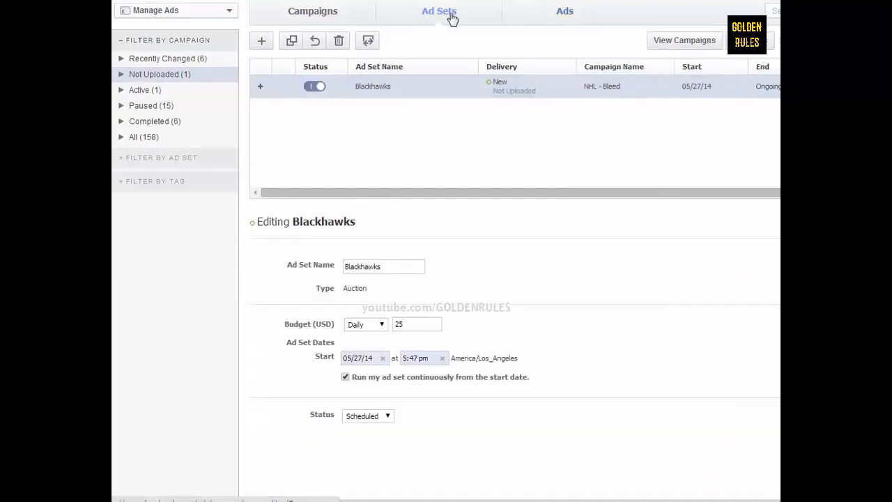
click(261, 41)
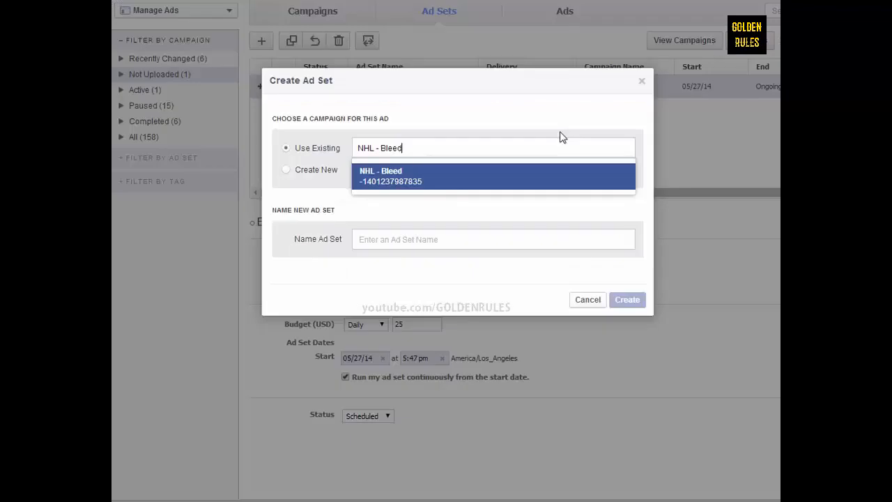
click(388, 239)
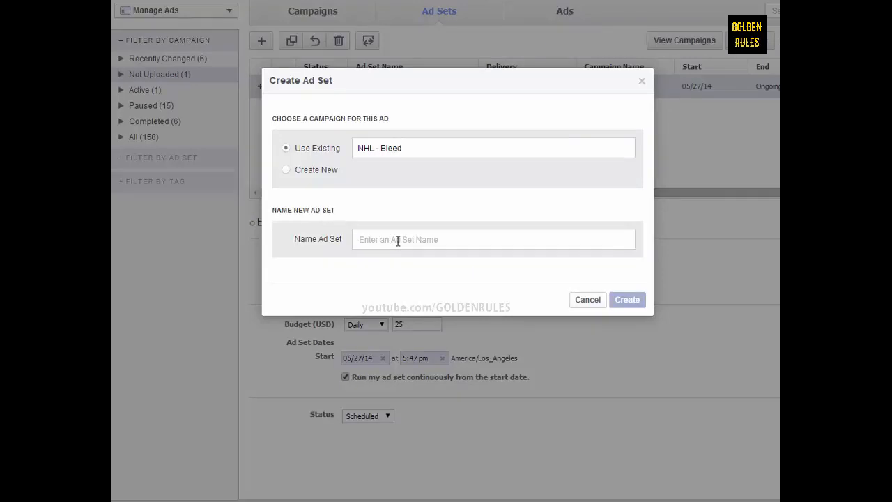
text(Boston)
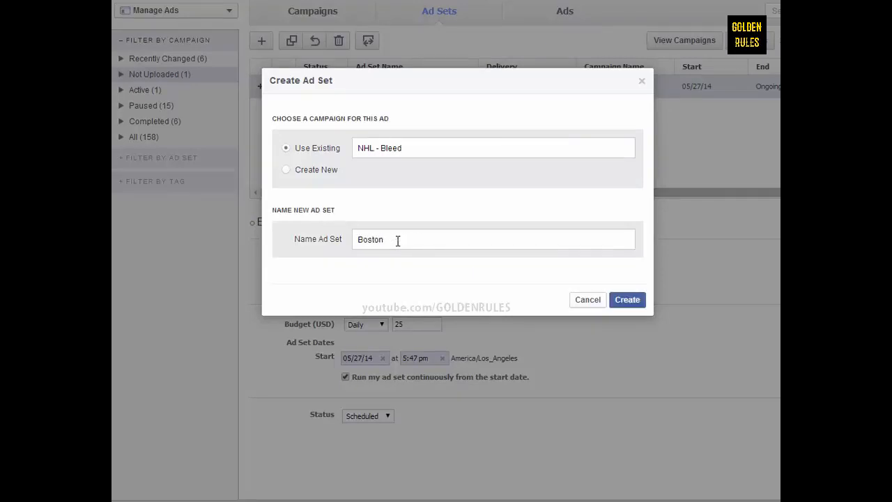
click(627, 300)
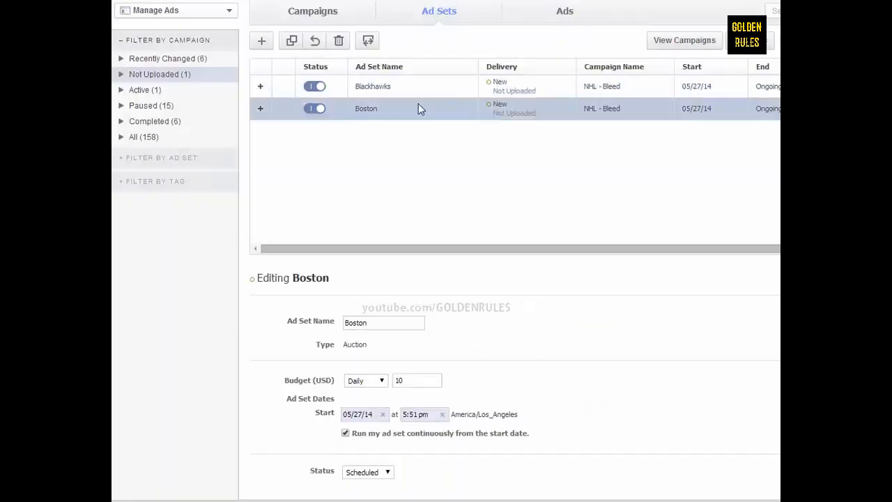
click(417, 108)
click(497, 110)
Create an ad named Boston ad in the existing NHL - Bleed campaign and Boston ad set.
click(565, 12)
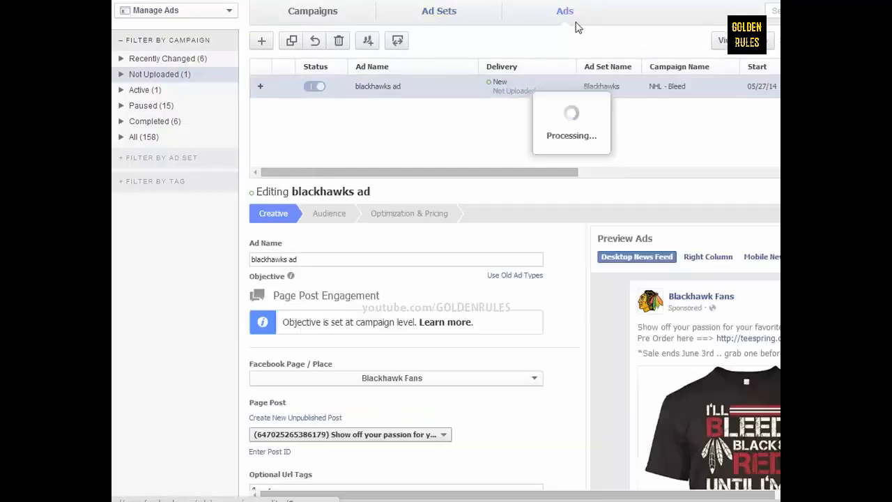
click(263, 41)
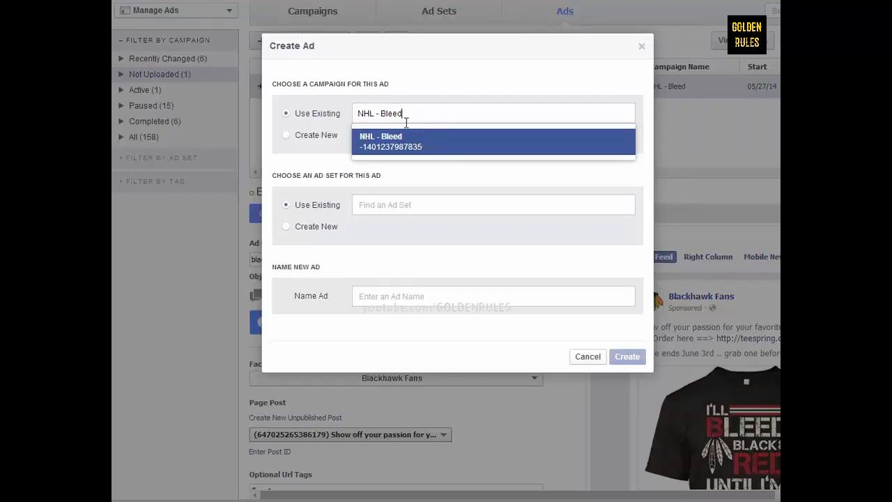
click(417, 204)
click(414, 261)
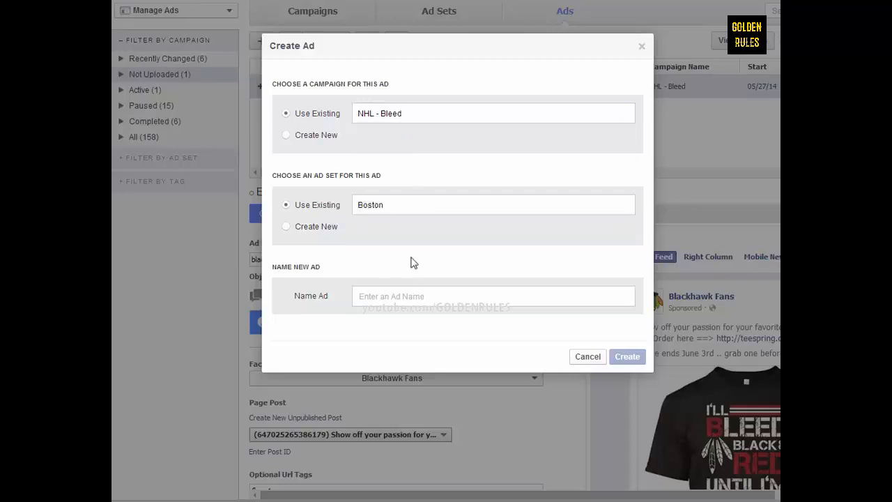
click(403, 296)
text(bo)
key(BackSpace)
text(Boston a)
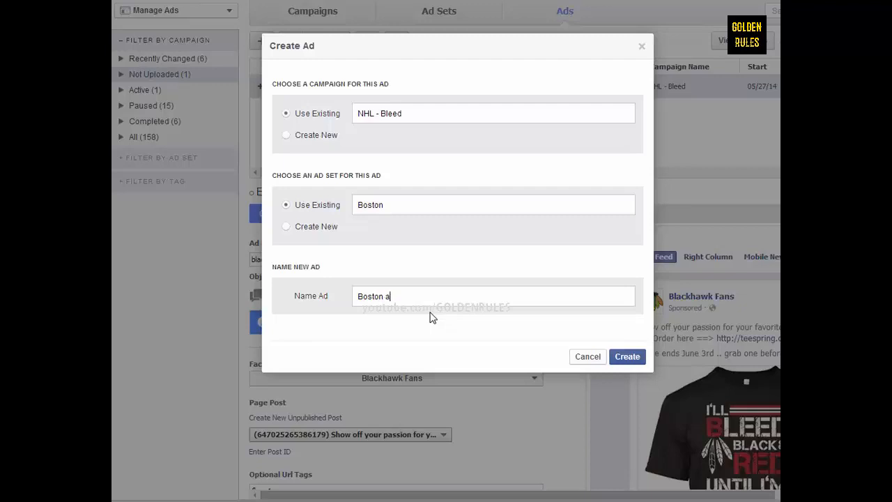
text(d)
click(629, 357)
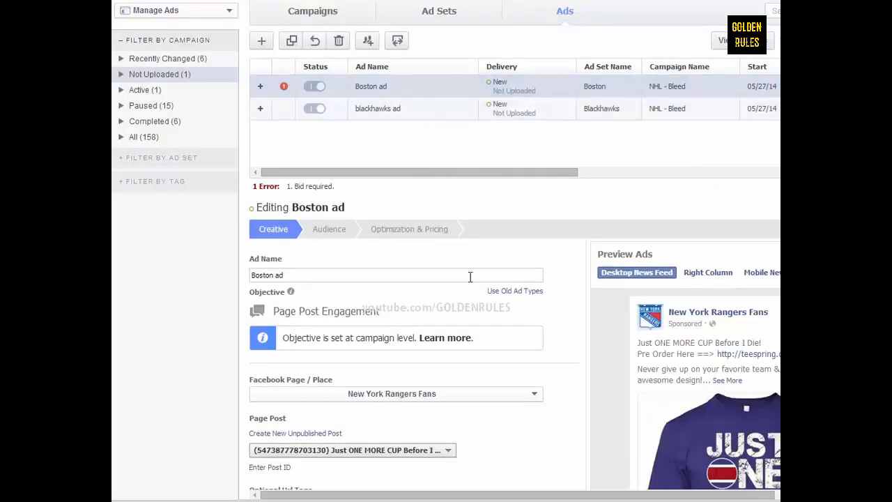
Set the Boston ad's Facebook page to Boston Bruins Fans and promote its "Show off your passion" post.
scroll(527, 368, down, 2)
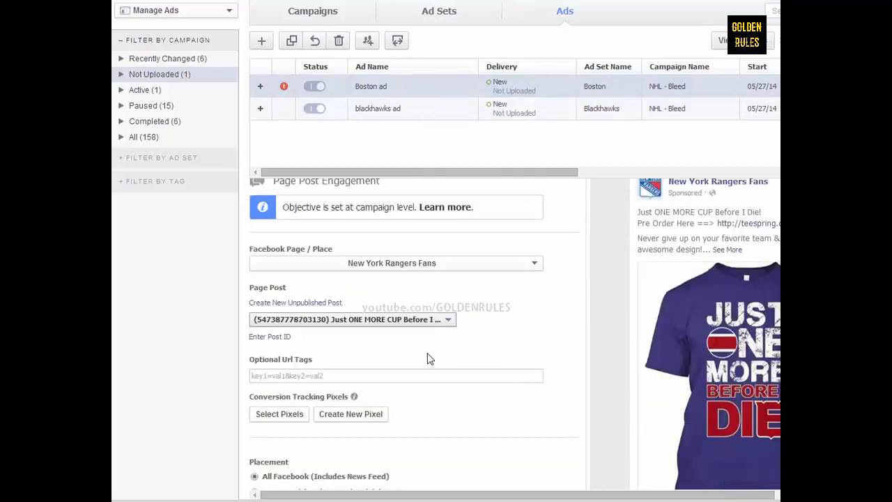
click(449, 263)
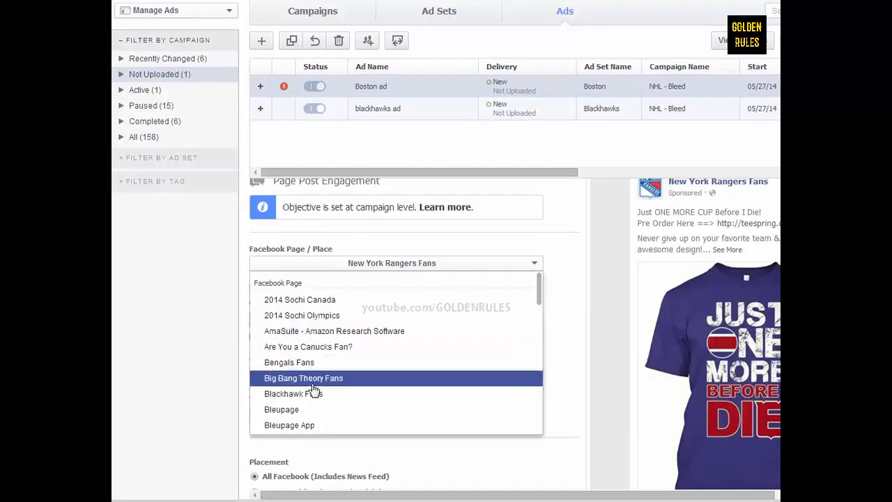
scroll(310, 397, down, 2)
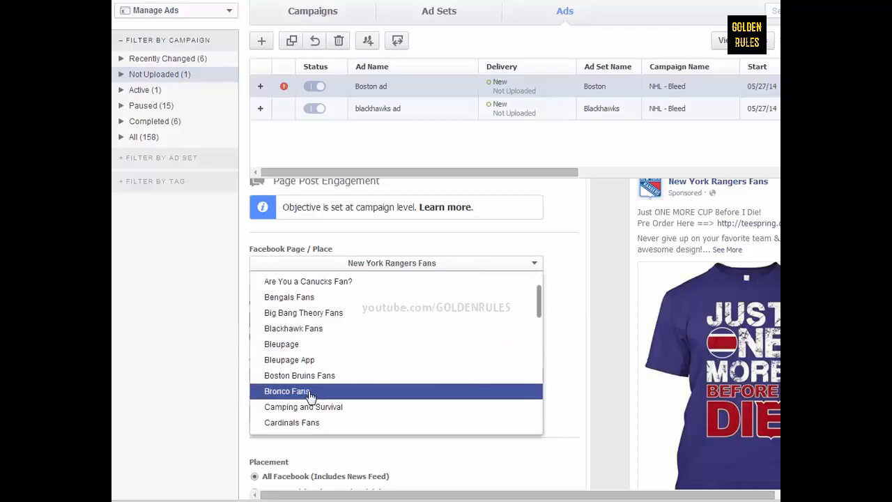
click(313, 377)
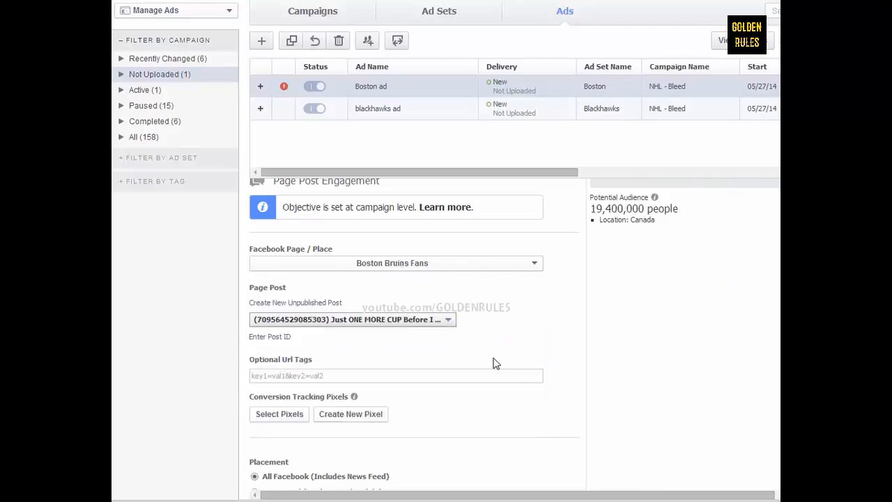
click(402, 322)
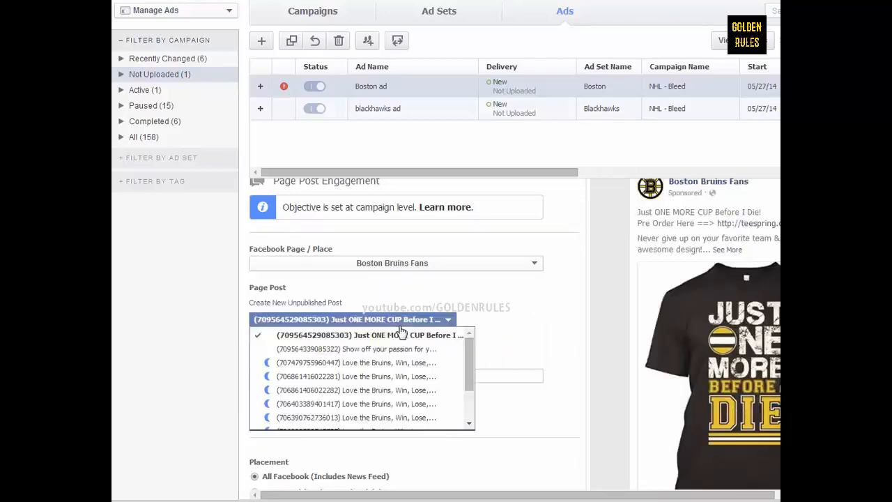
click(398, 348)
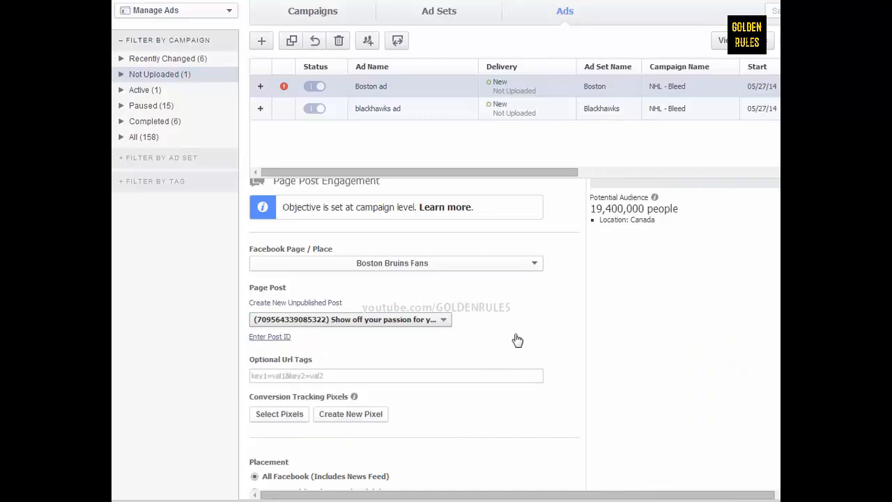
Set the Boston ad's URL tag to fb=a1 and its placement to News Feed (Desktop and Mobile).
click(331, 375)
text(fb=a1)
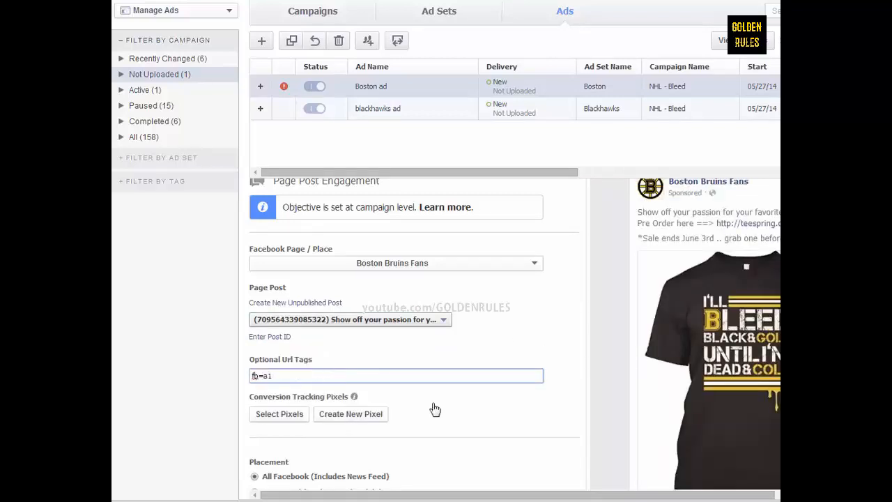
scroll(445, 422, down, 1)
click(254, 428)
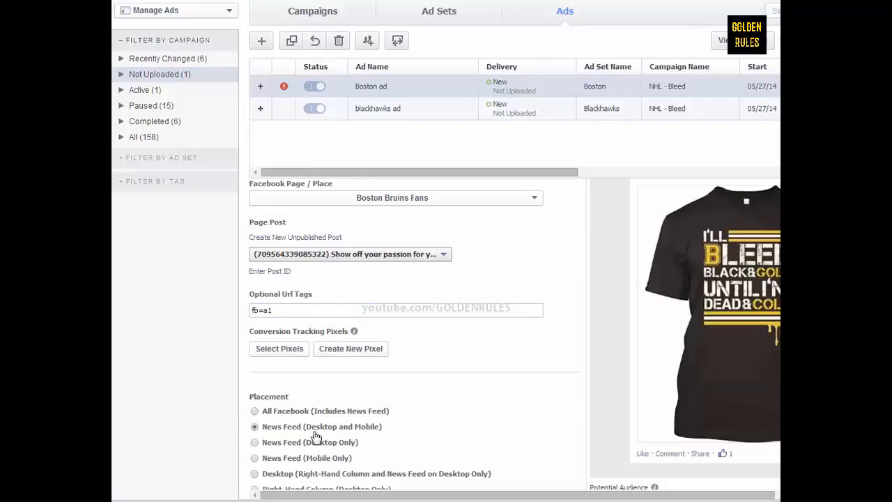
Replace Canada with United States as the target location in the Boston ad's audience.
scroll(569, 405, up, 3)
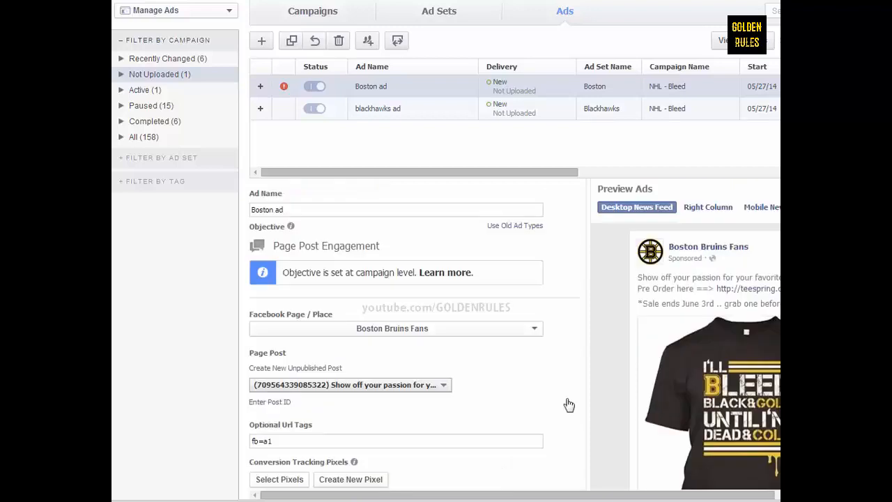
click(329, 229)
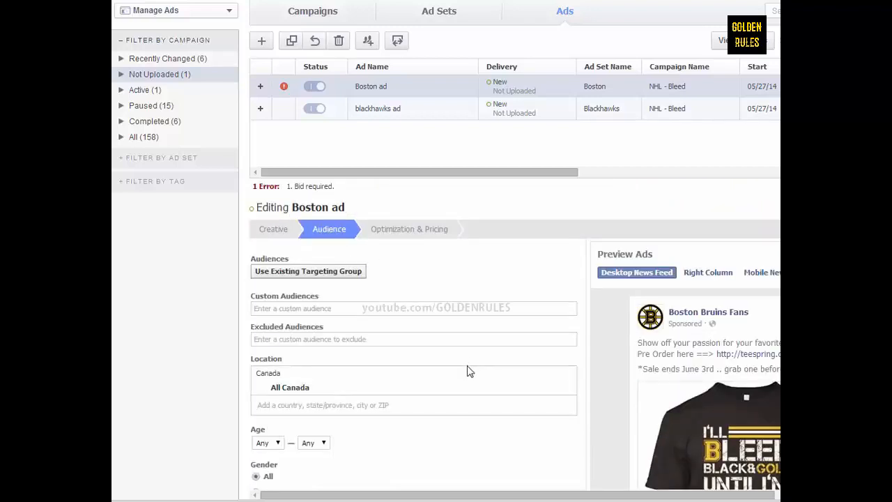
scroll(470, 368, down, 1)
click(567, 322)
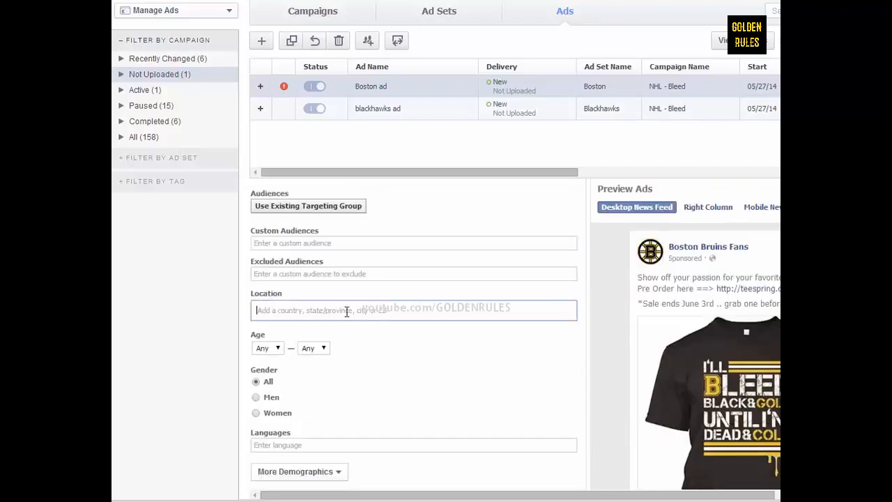
text(unit)
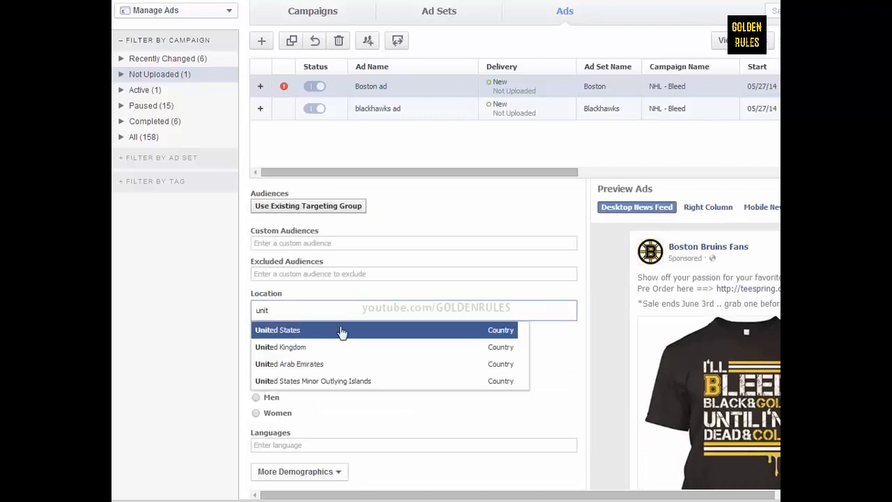
click(341, 327)
Set the Boston ad's target age range to 18 to 56.
scroll(504, 359, down, 1)
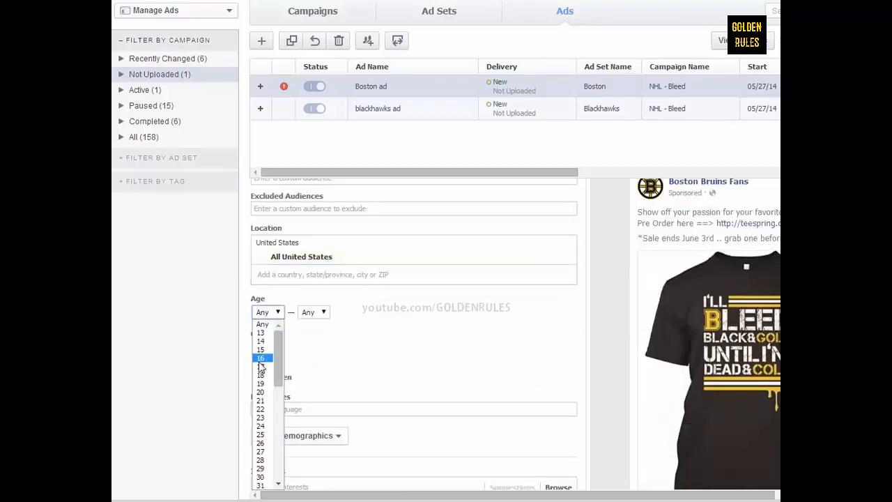
click(262, 374)
click(313, 311)
scroll(308, 375, down, 3)
scroll(308, 375, down, 5)
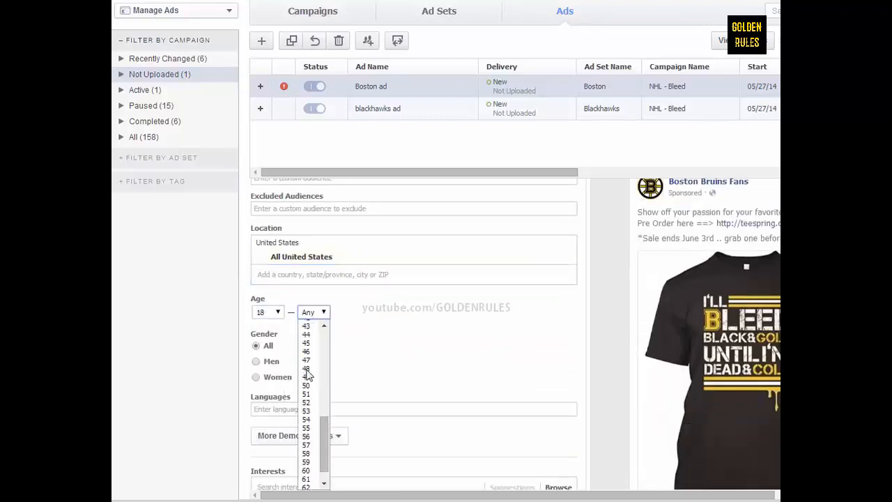
click(310, 440)
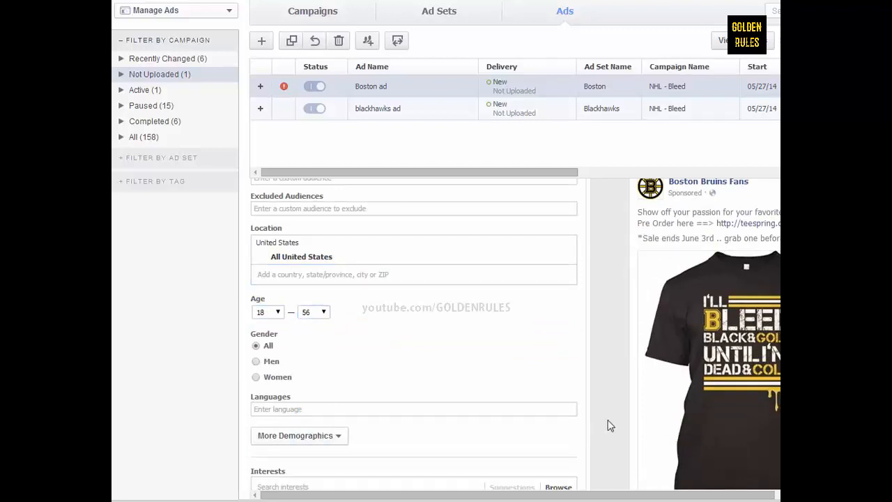
Add Boston Bruins as a targeted interest for the Boston ad's audience.
scroll(604, 408, down, 4)
scroll(605, 409, up, 2)
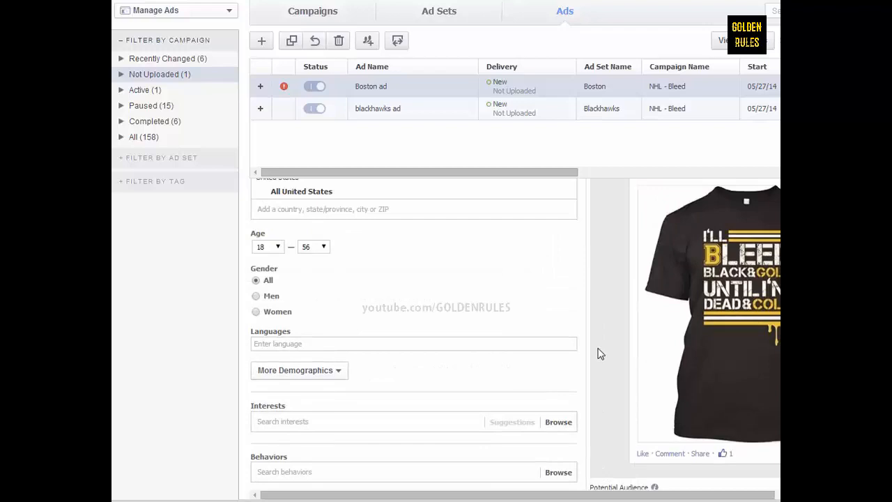
scroll(598, 354, down, 2)
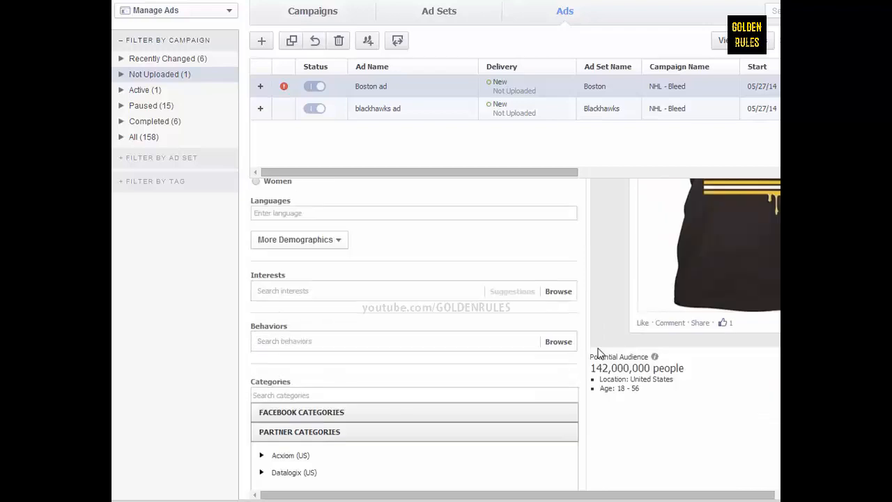
click(295, 290)
text(boston)
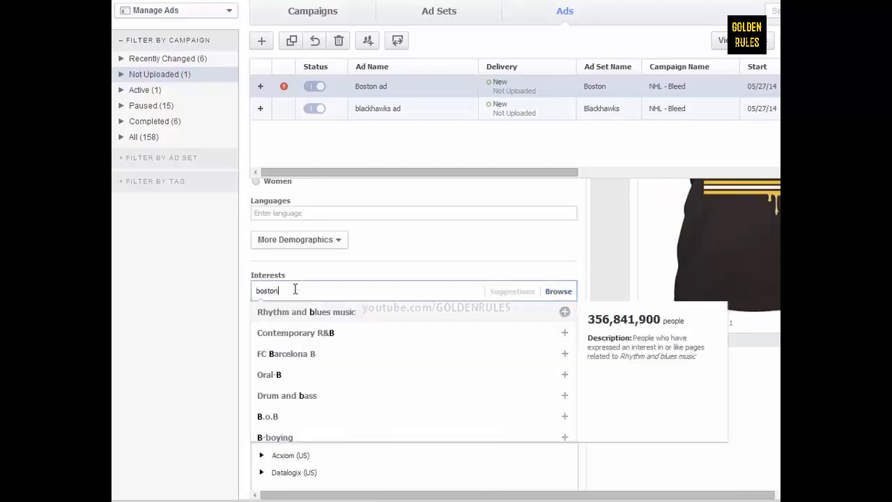
text( br)
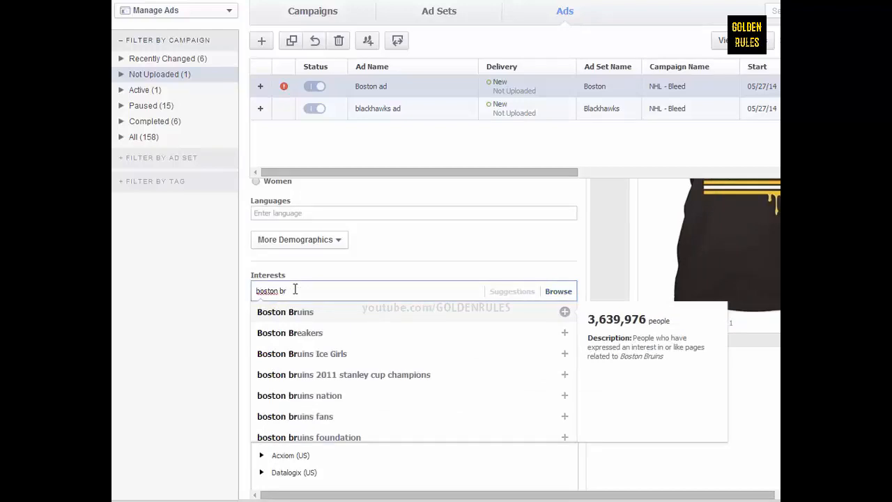
click(295, 313)
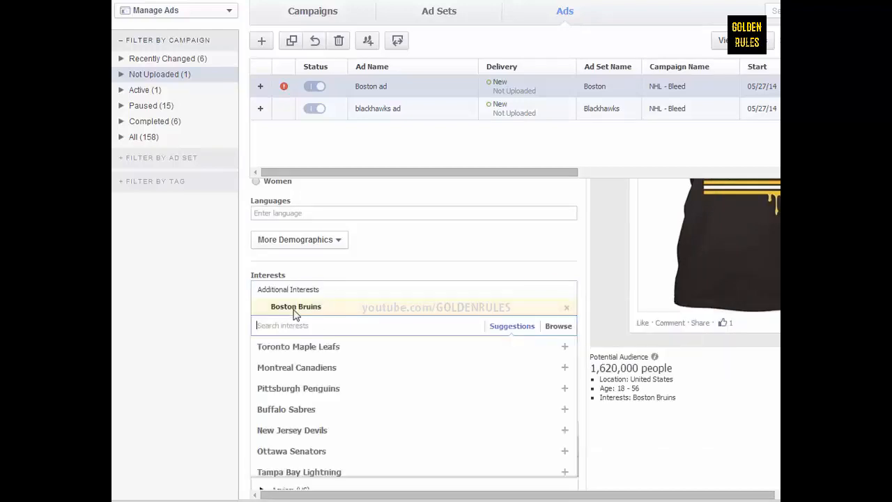
click(185, 373)
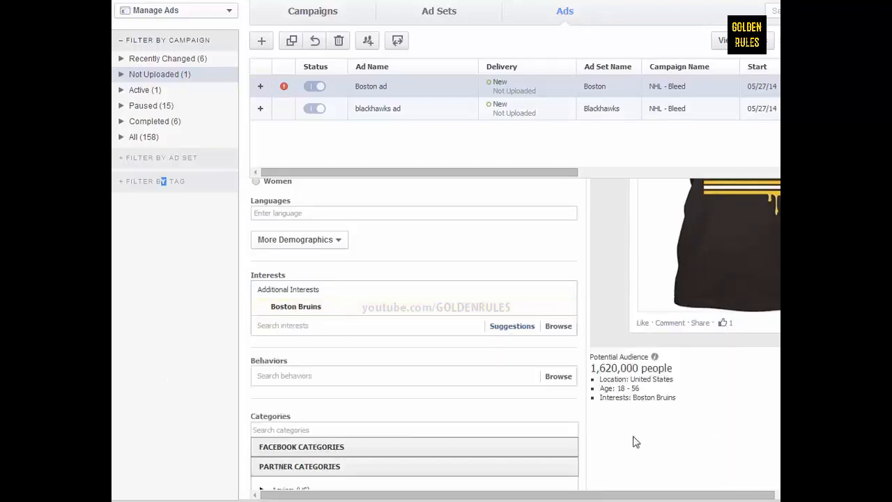
Add the Sportsmen buyer profile, under purchase behavior, to the Boston ad's targeted behaviors.
scroll(674, 446, down, 1)
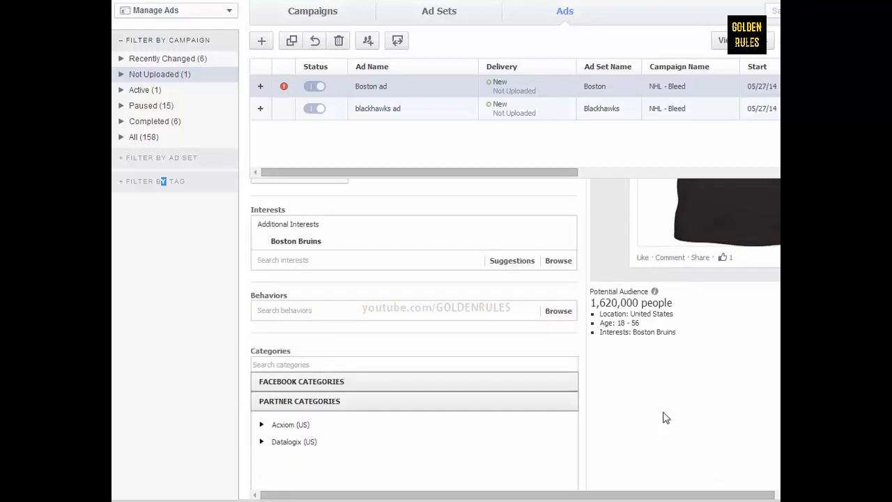
scroll(666, 420, down, 1)
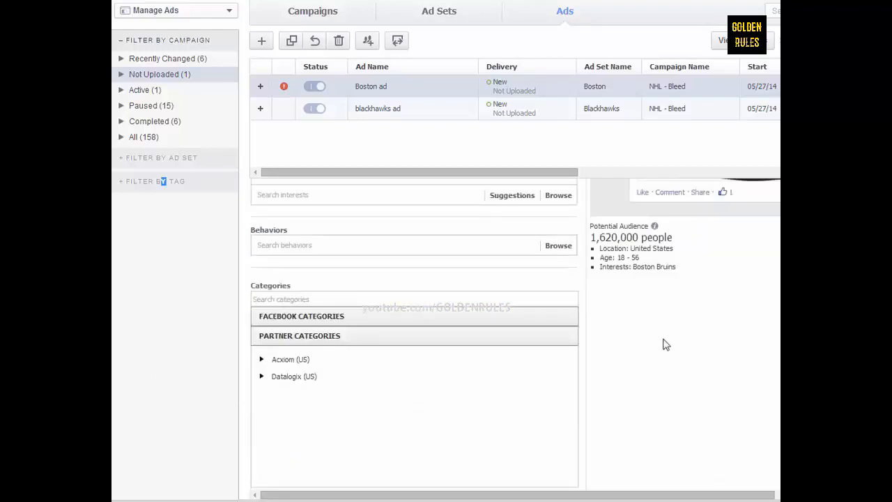
click(339, 246)
click(260, 373)
click(269, 309)
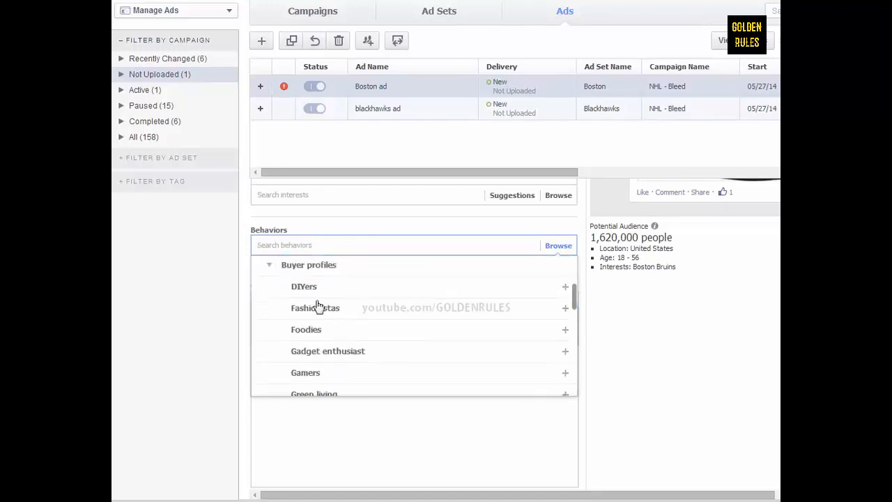
scroll(369, 335, down, 5)
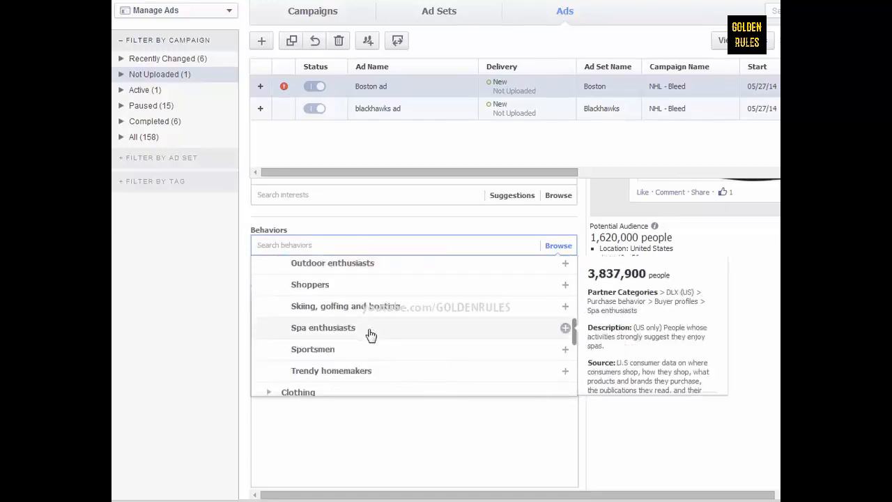
click(313, 349)
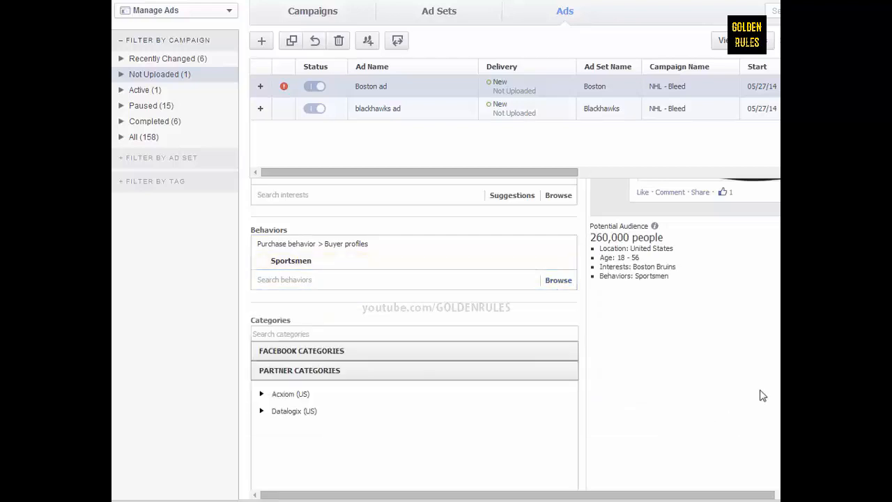
Raise the Boston ad's maximum target age to 64 and check the potential audience summary.
scroll(767, 395, down, 5)
scroll(769, 400, up, 7)
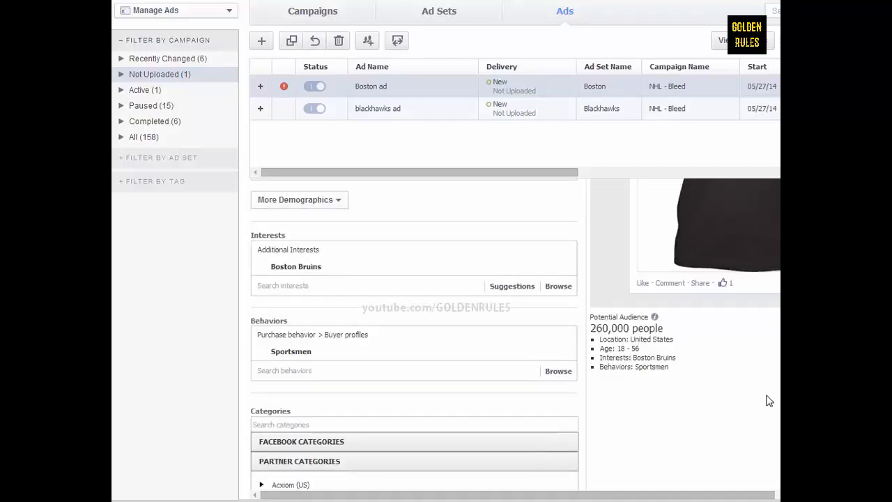
scroll(767, 398, up, 2)
click(324, 273)
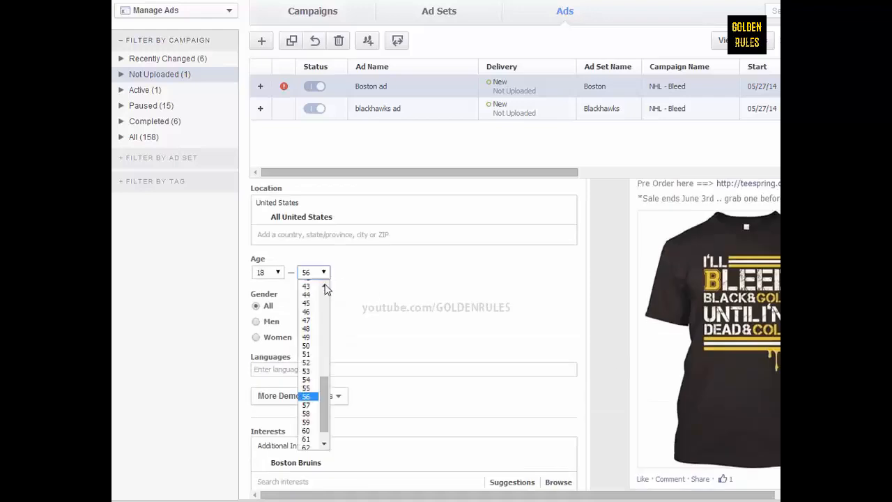
scroll(322, 403, down, 2)
click(307, 441)
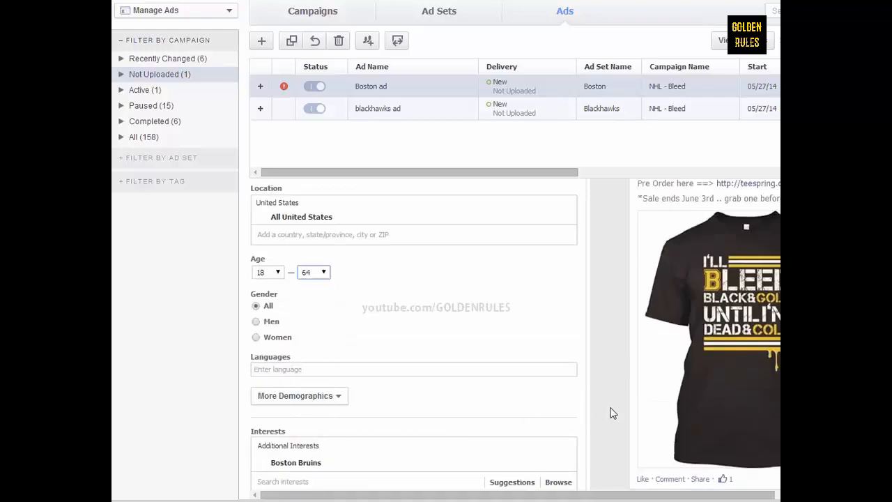
scroll(610, 411, down, 2)
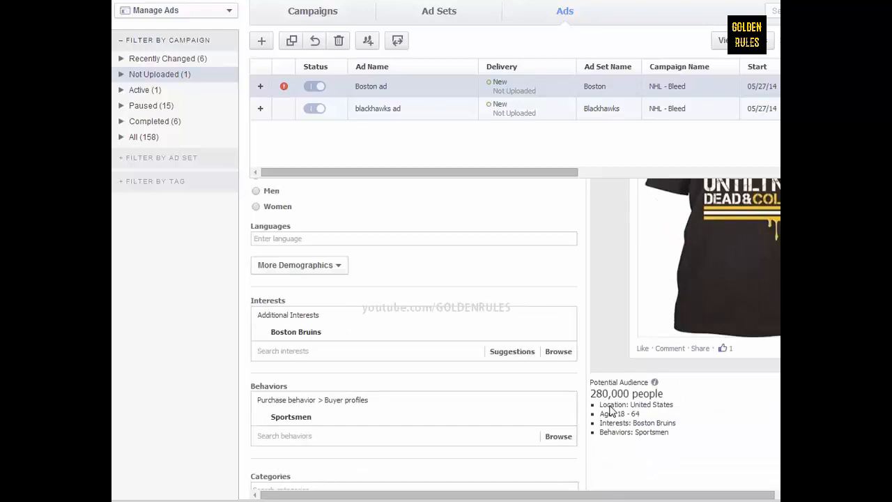
Try a maximum target age of 56 for the Boston ad to compare the potential audience, and set it back to 64.
scroll(610, 410, up, 1)
click(324, 208)
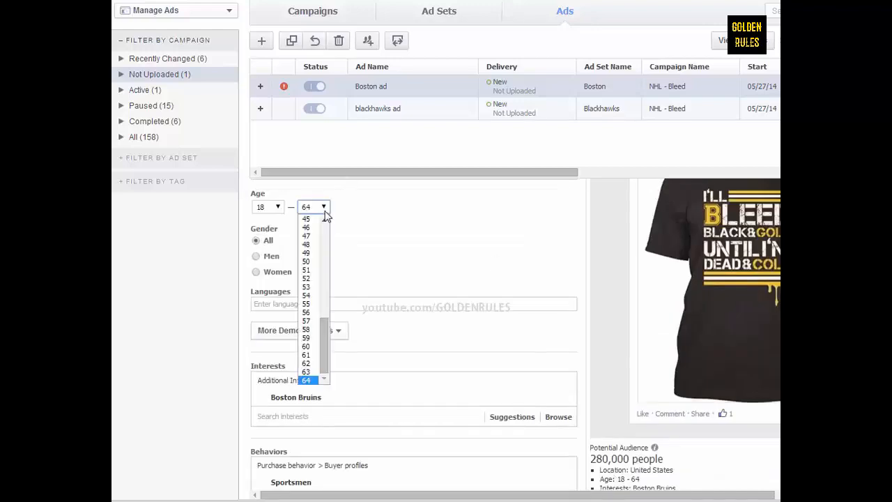
click(307, 313)
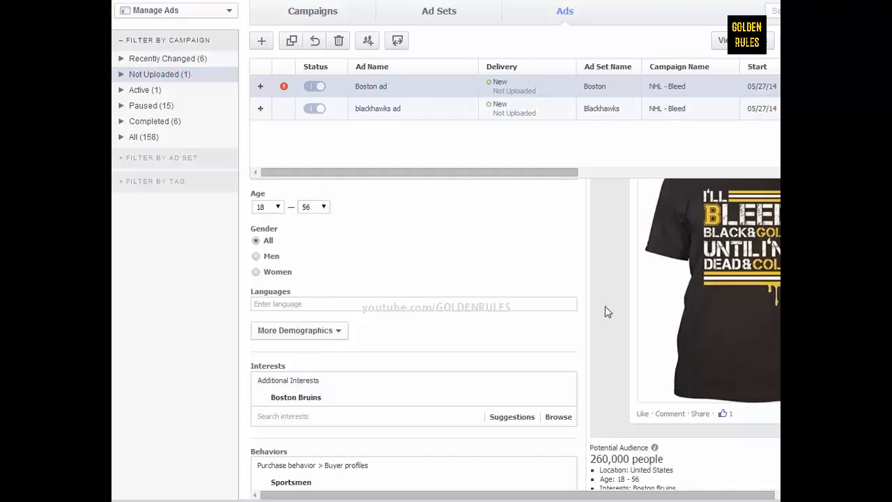
scroll(605, 306, down, 4)
scroll(606, 312, up, 4)
click(325, 207)
click(306, 380)
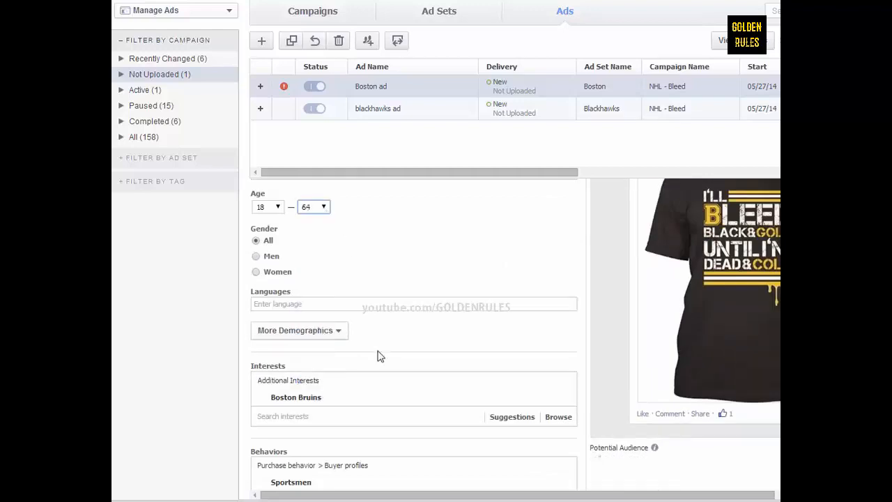
Set the maximum target age of the blackhawks ad's audience to 64.
click(421, 113)
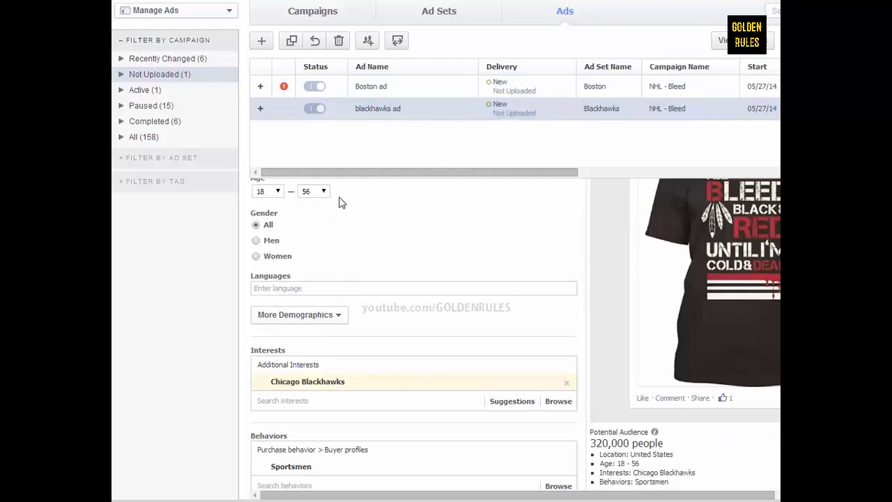
click(324, 191)
click(323, 359)
Check the Boston ad's potential audience summary and set the ad's pricing to Optimized CPM.
click(410, 92)
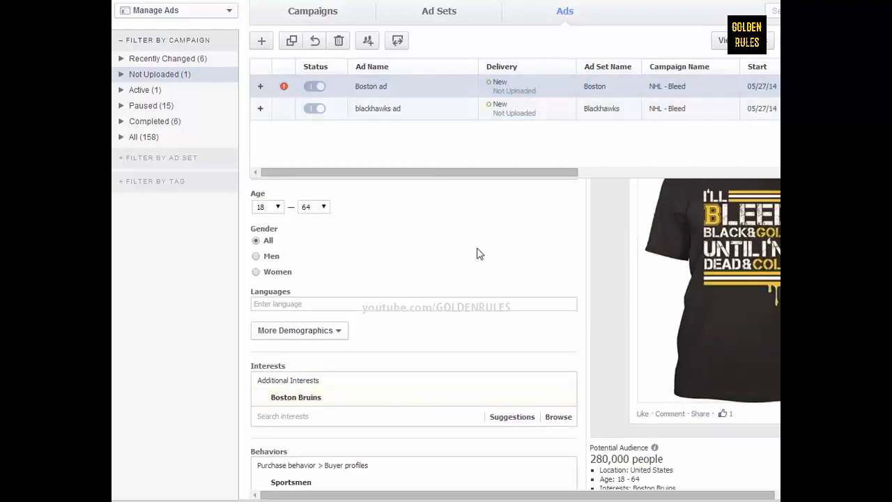
scroll(614, 305, down, 6)
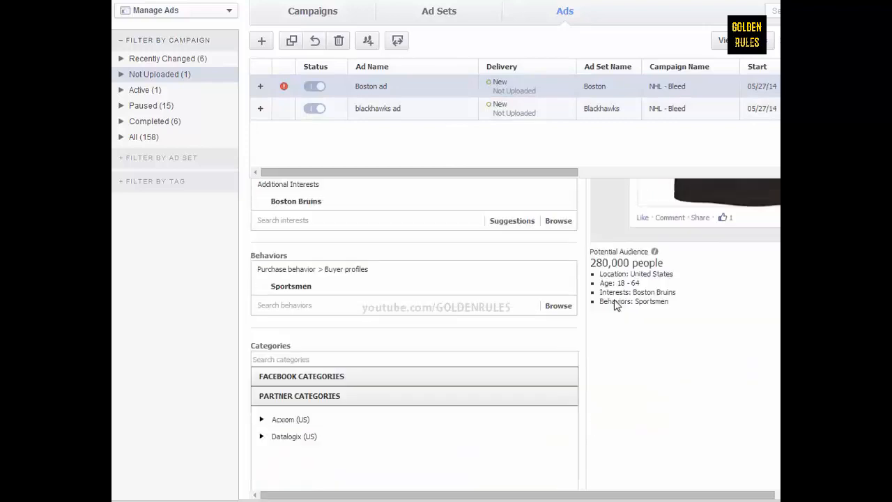
scroll(614, 305, up, 9)
click(410, 230)
click(255, 338)
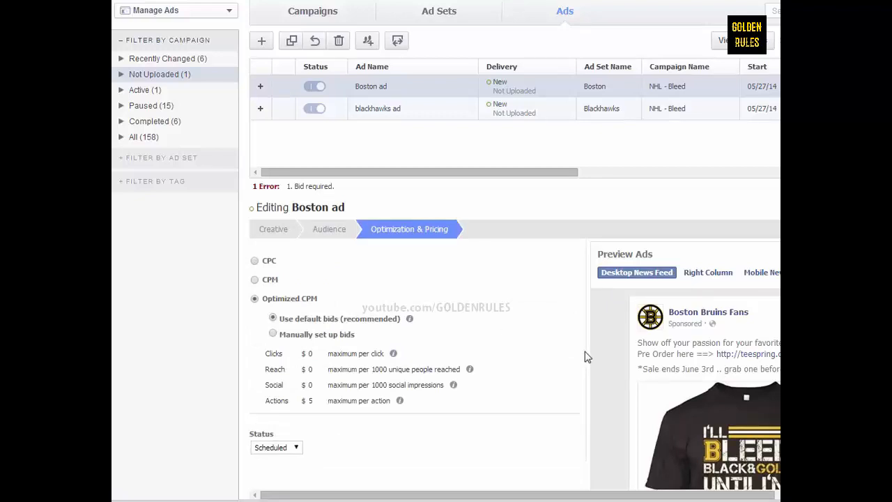
Review the Boston ad's audience, creative and pricing settings, comparing its pricing and conversion tracking with the blackhawks ad.
click(323, 230)
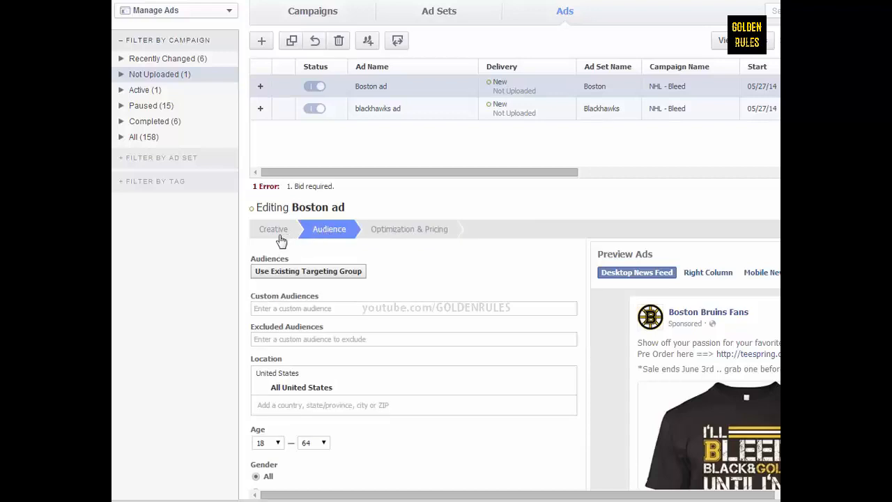
click(275, 235)
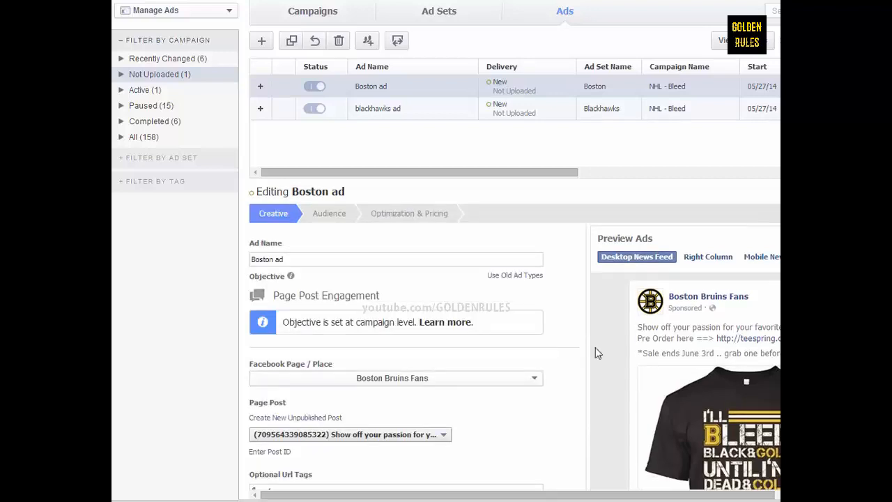
scroll(596, 346, down, 5)
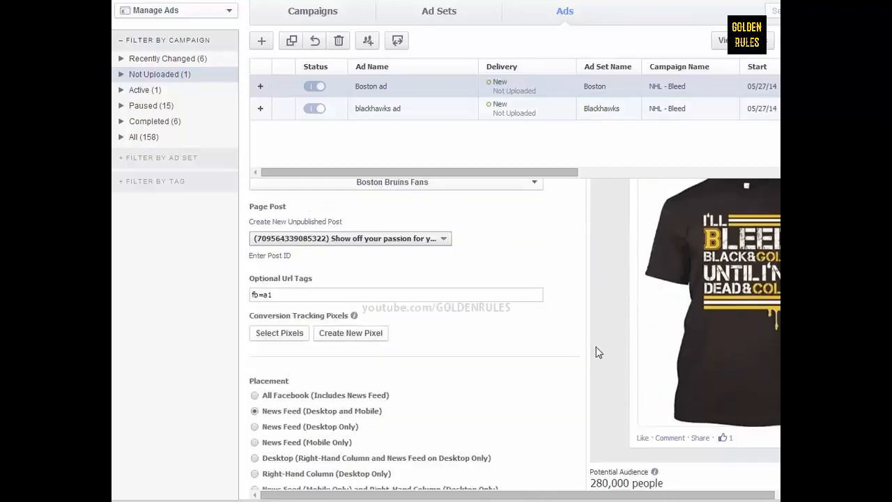
scroll(392, 229, up, 5)
click(399, 215)
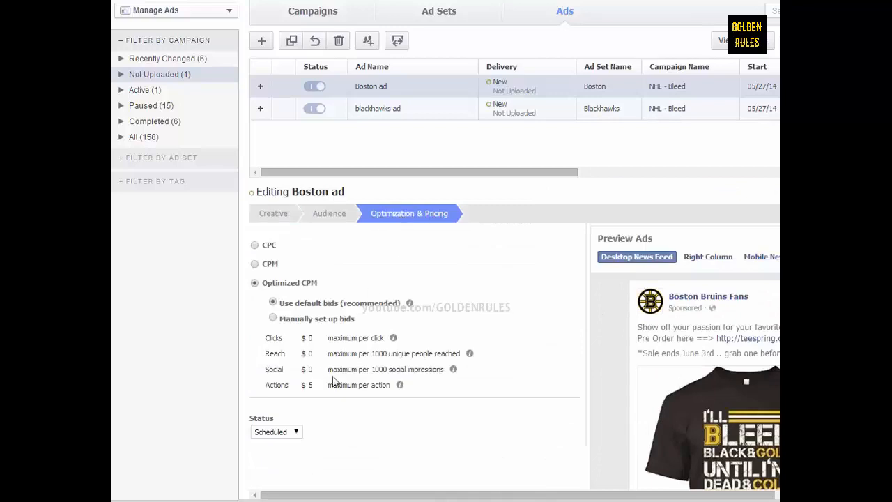
click(384, 110)
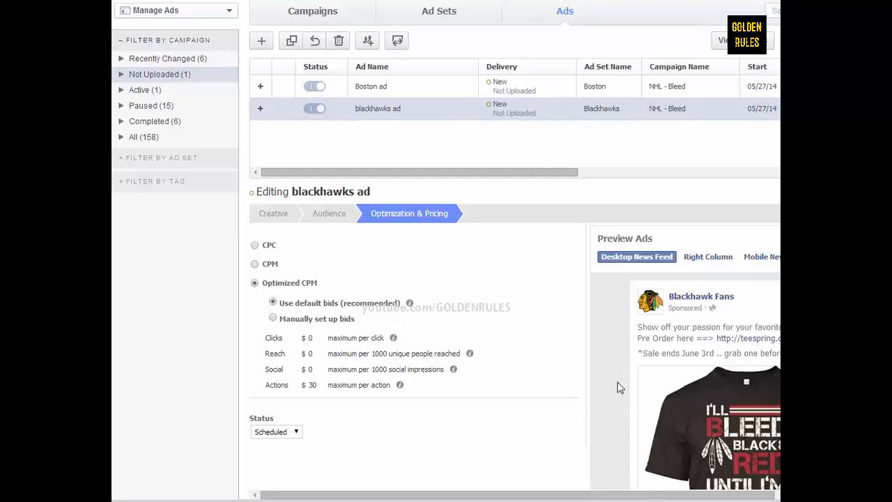
click(402, 90)
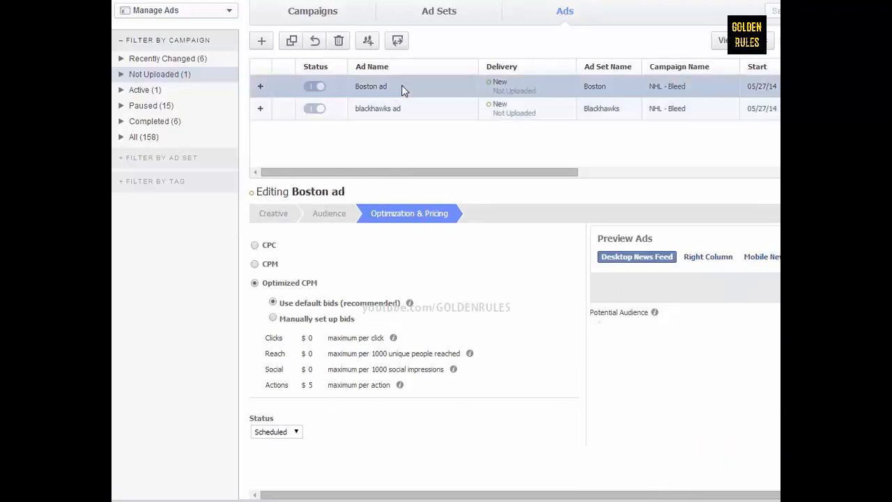
click(324, 215)
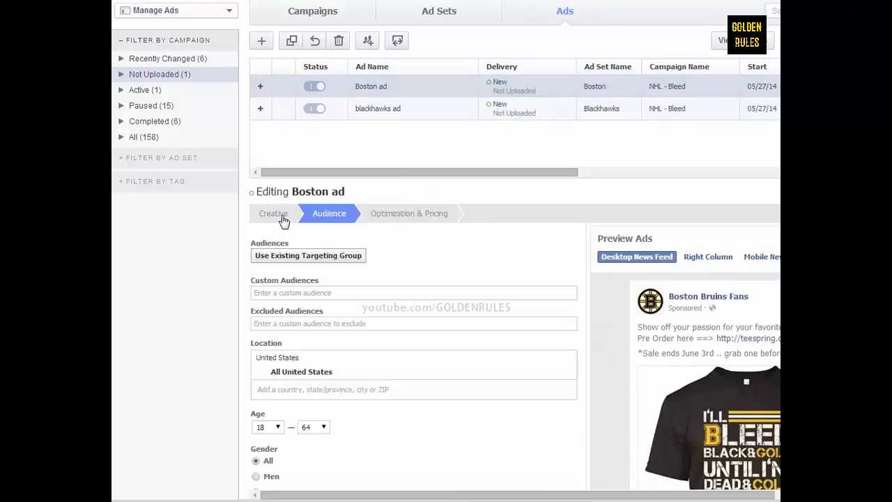
click(279, 215)
scroll(573, 421, down, 5)
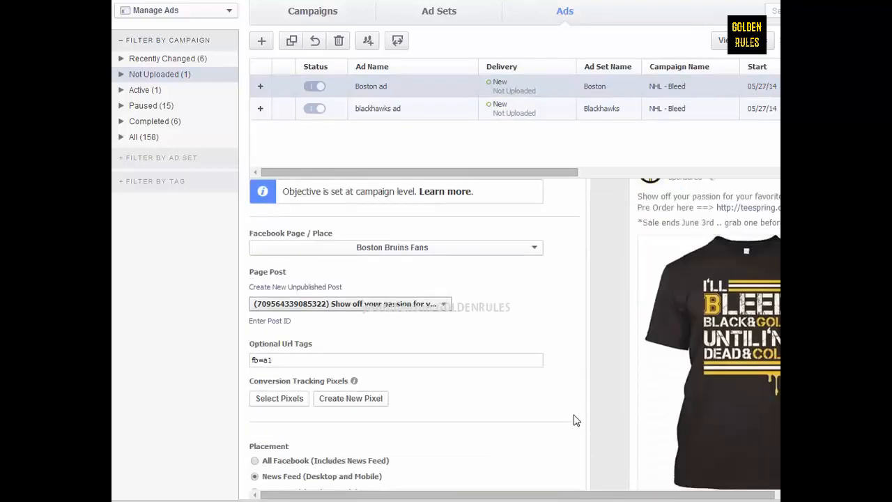
click(419, 112)
scroll(592, 414, down, 4)
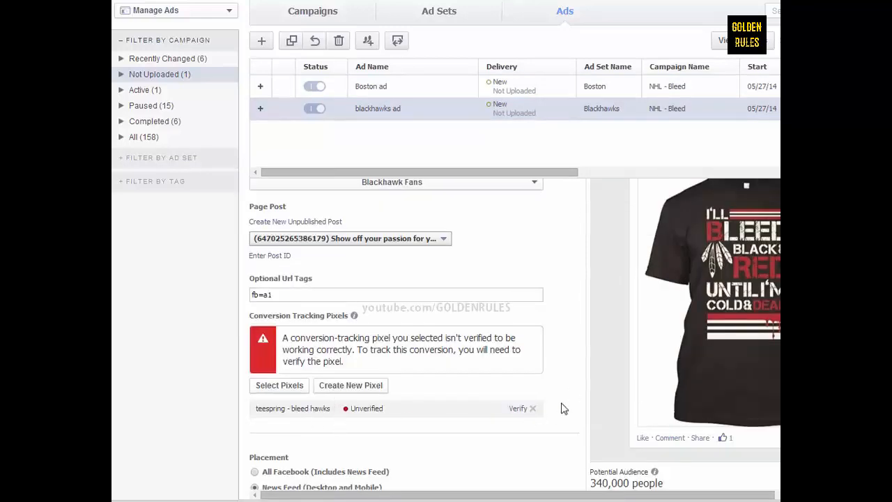
Assign the existing conversion-tracking pixel "teespring - bleed bruins 1" to the Boston ad.
click(400, 87)
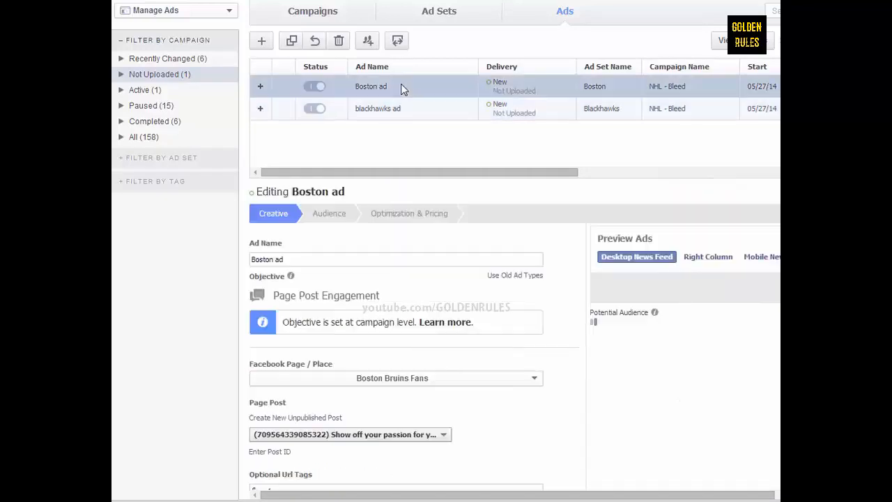
scroll(551, 427, down, 5)
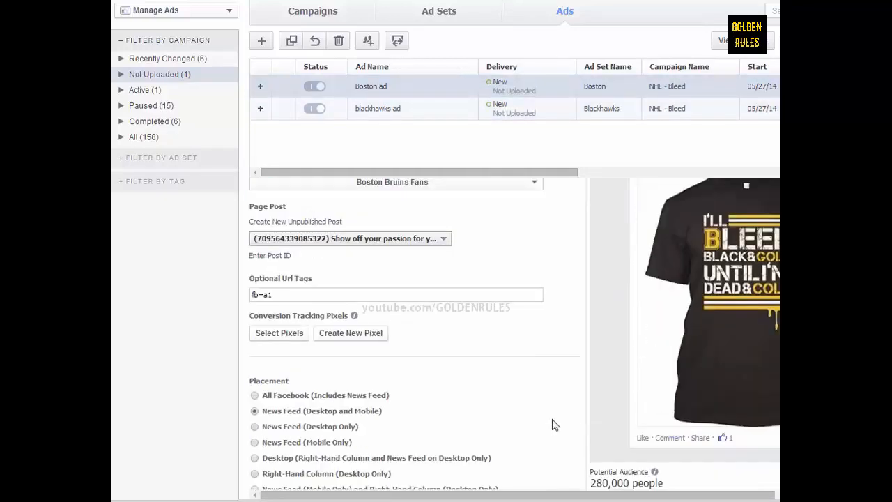
click(280, 334)
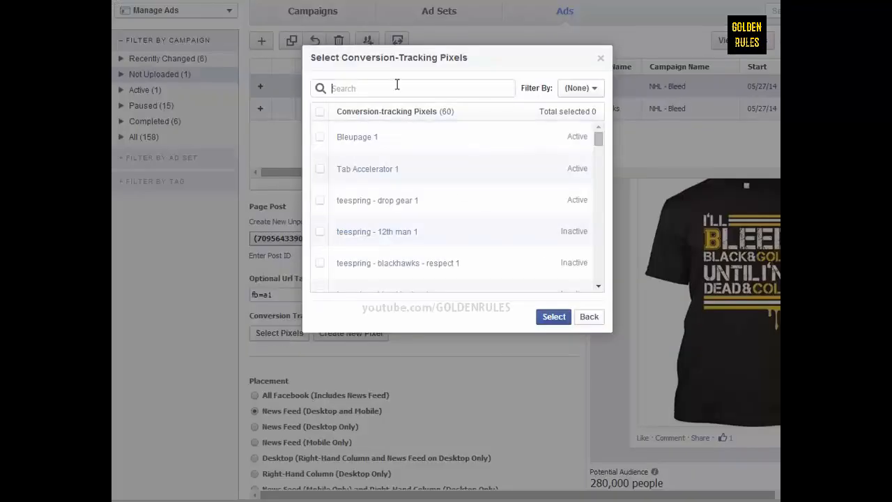
text(bru)
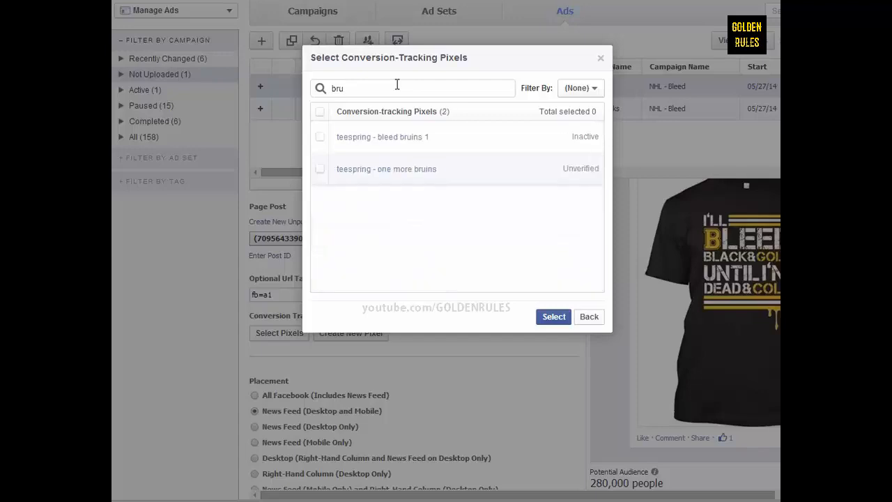
click(393, 137)
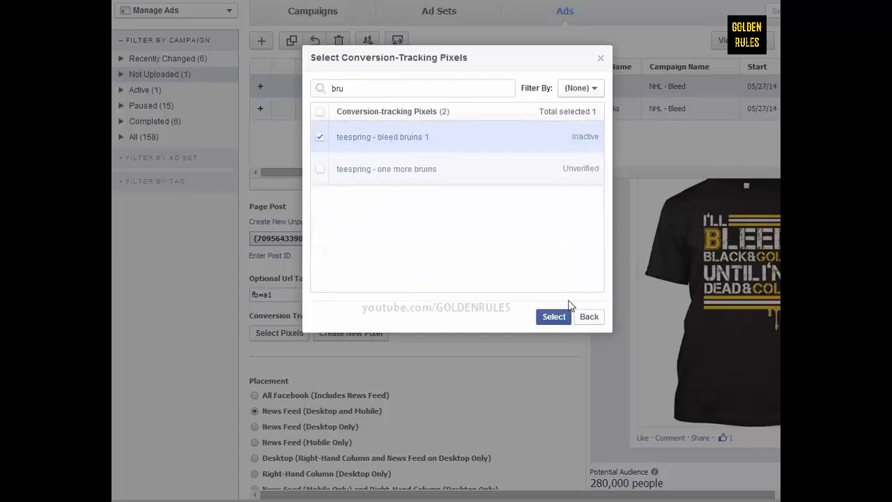
click(552, 318)
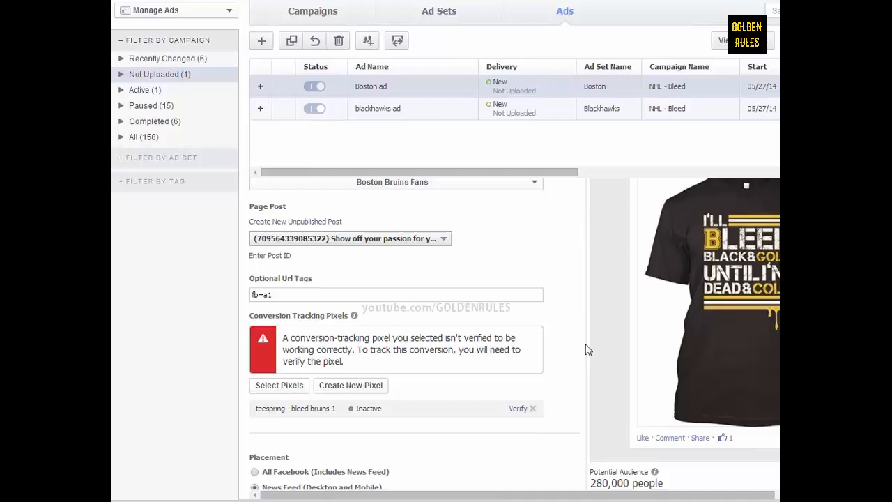
Set the Boston ad set's daily budget to 25 USD.
click(425, 117)
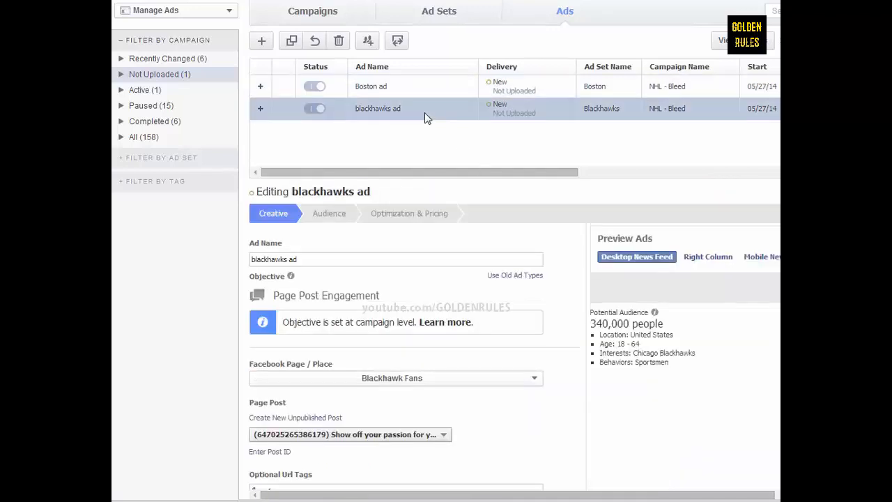
click(423, 18)
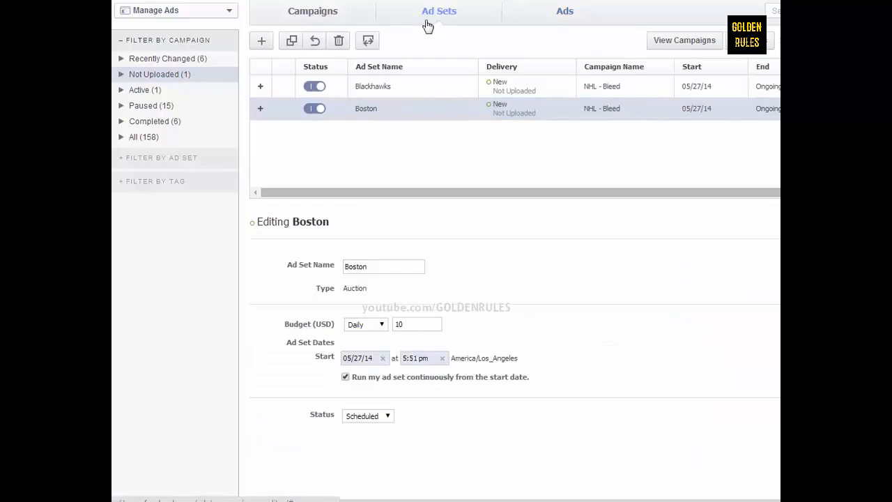
click(397, 91)
click(401, 109)
double_click(399, 324)
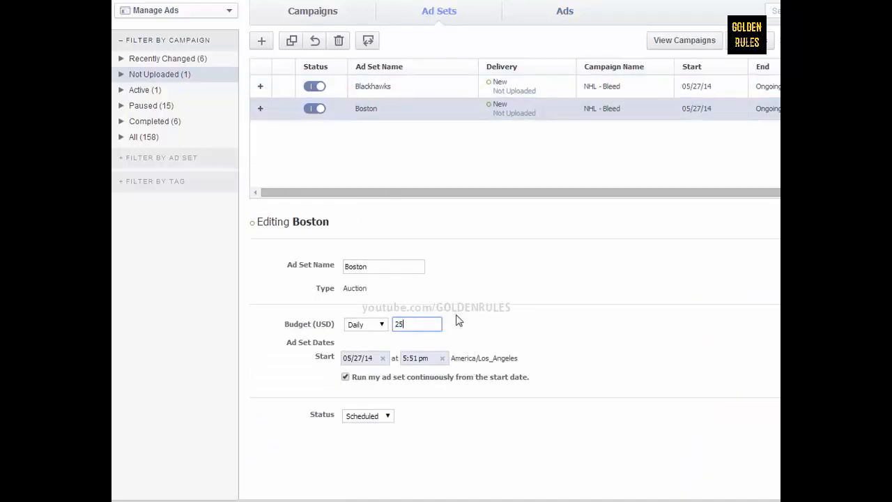
text(25)
click(475, 288)
Duplicate the Boston ad set within the NHL - Bleed campaign and name the copy Kings.
click(410, 115)
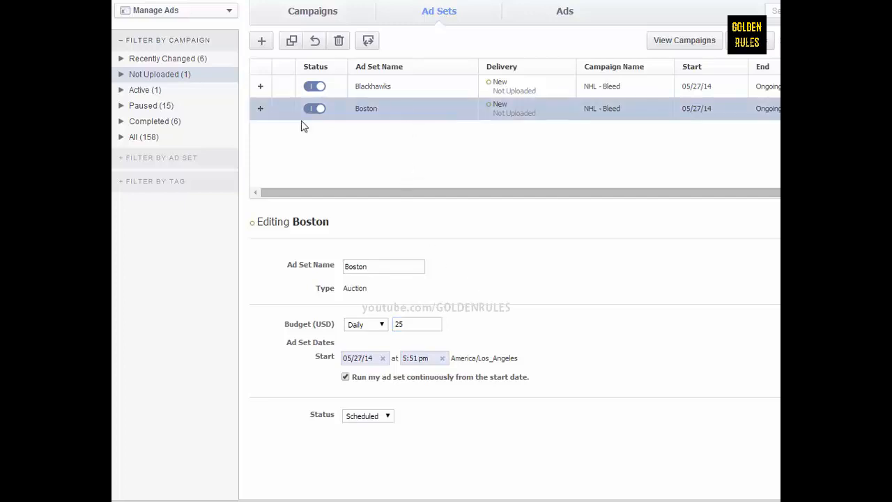
click(292, 40)
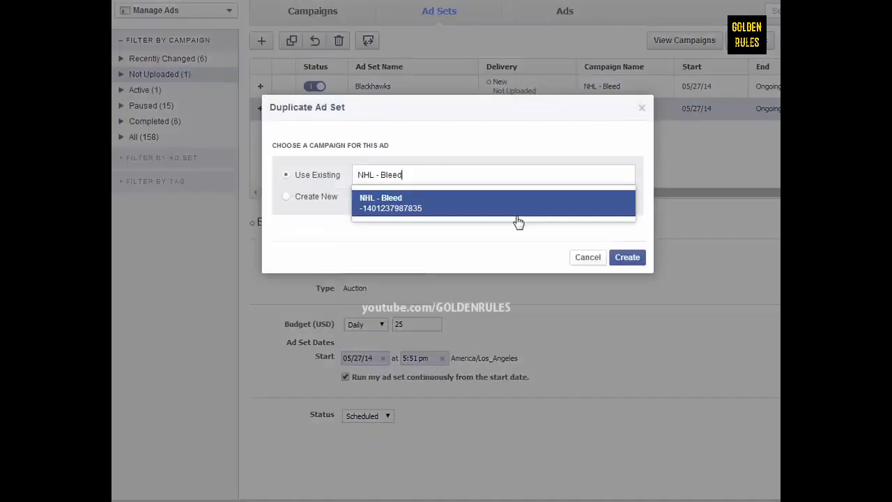
click(628, 258)
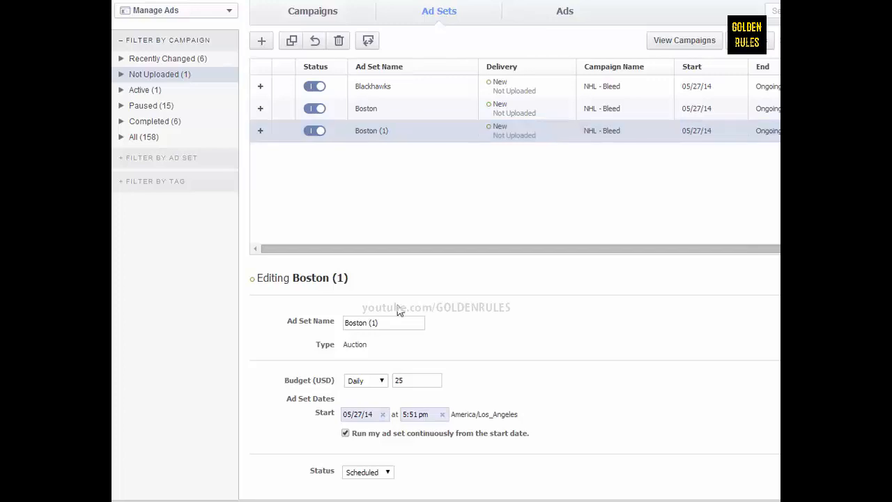
drag(390, 322, 336, 322)
text(Kings)
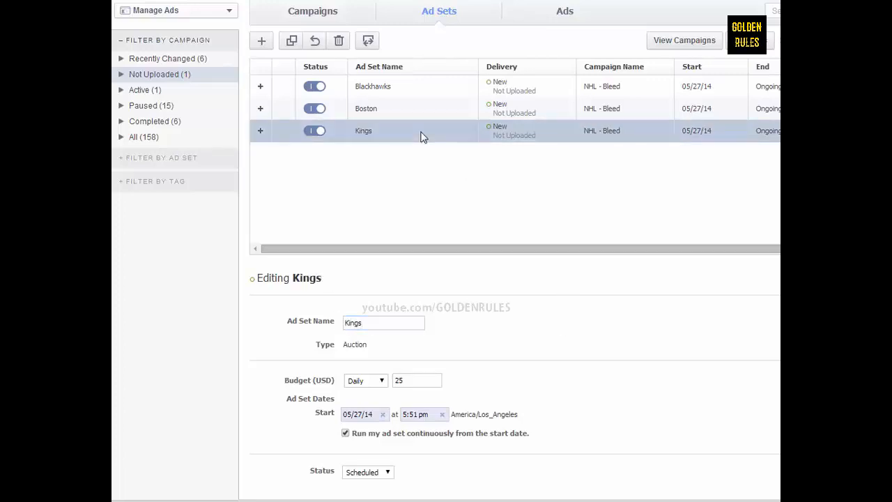
Rename the duplicated Boston ad in the Kings ad set to Kings ad.
click(564, 13)
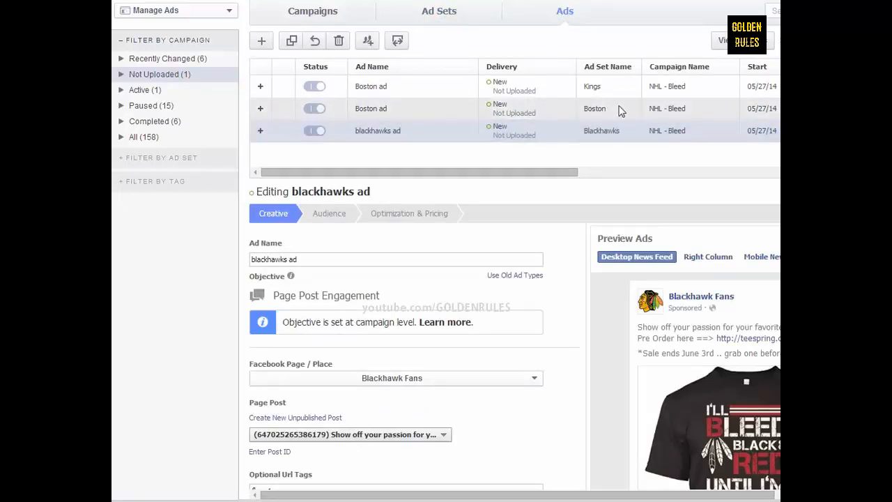
click(599, 89)
double_click(258, 259)
text(Kings)
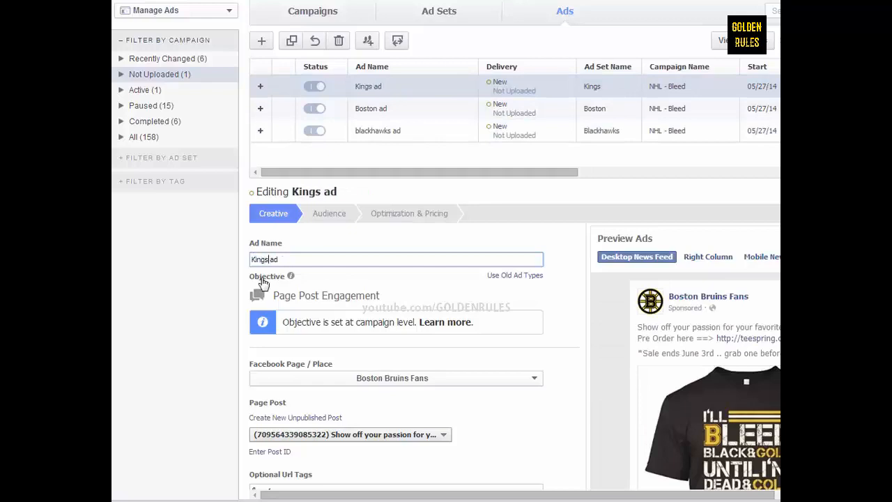
click(591, 399)
Replace the Kings ad's conversion-tracking pixel "teespring - bleed bruins 1" with the existing pixel "teespring - bleed la 1".
scroll(575, 414, down, 2)
scroll(576, 414, down, 1)
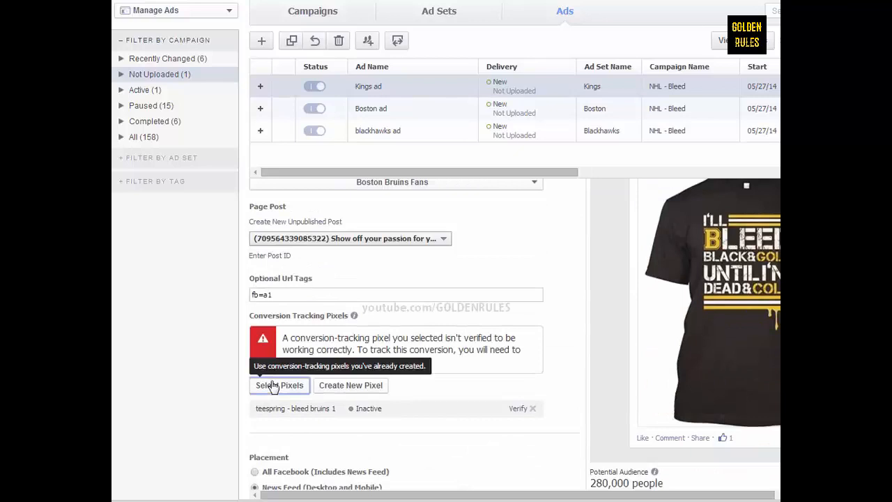
click(272, 387)
text(kings)
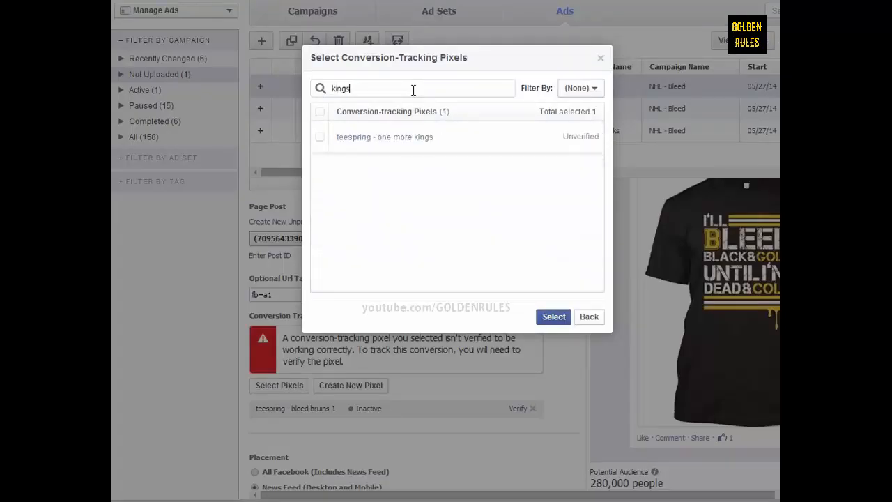
key(BackSpace)
key(BackSpace)
key(BackSpace)
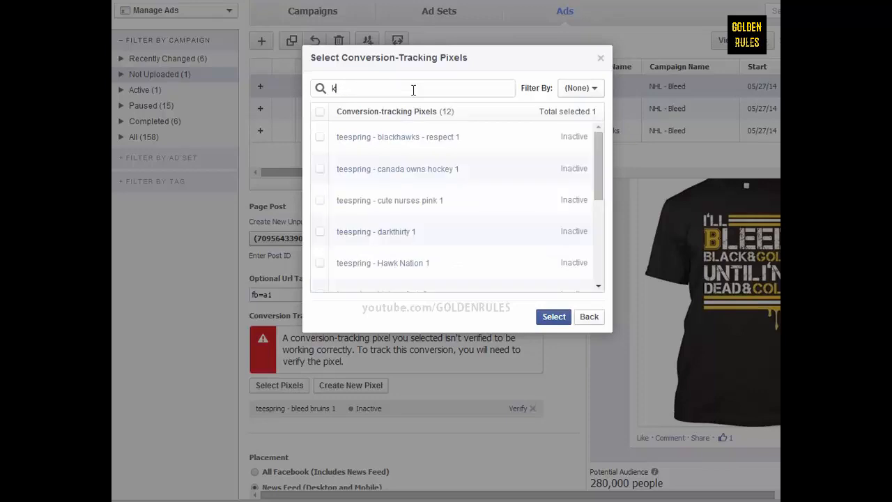
key(BackSpace)
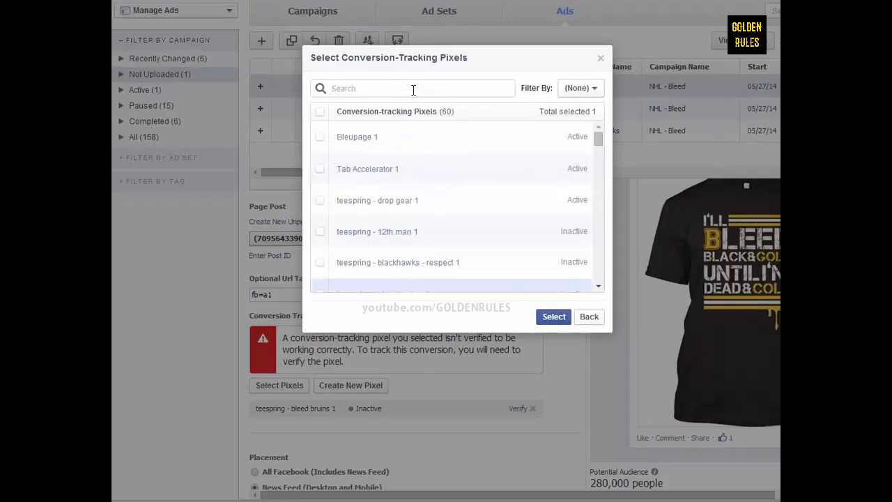
text(bleed)
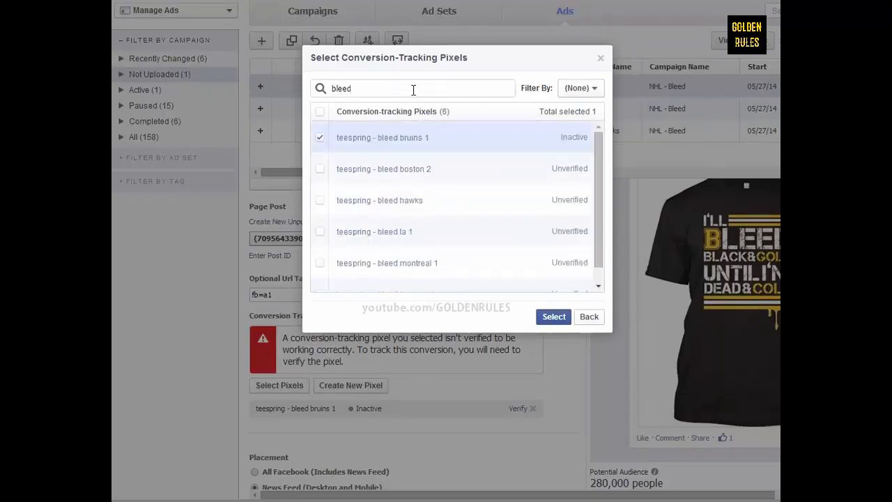
scroll(439, 237, down, 1)
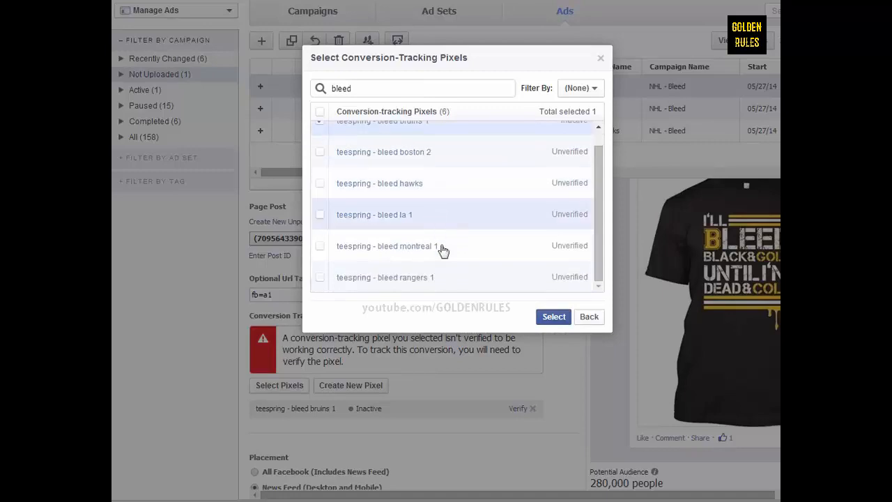
click(394, 217)
click(555, 317)
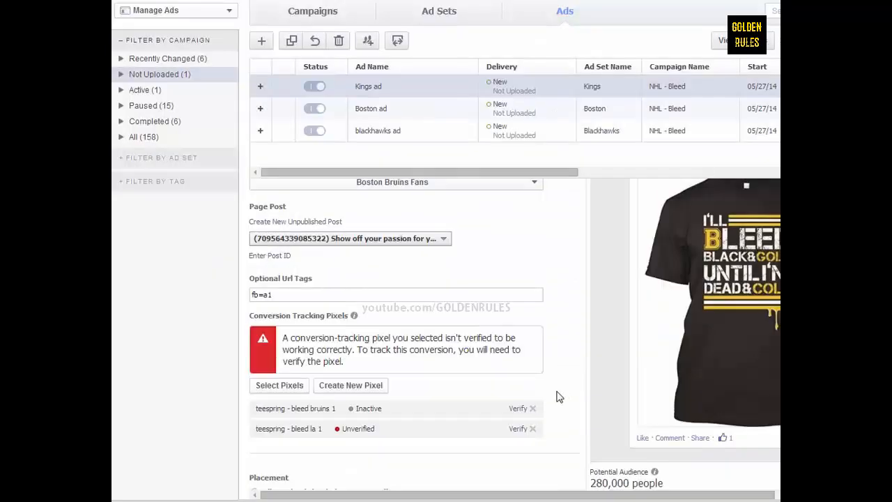
scroll(566, 382, down, 1)
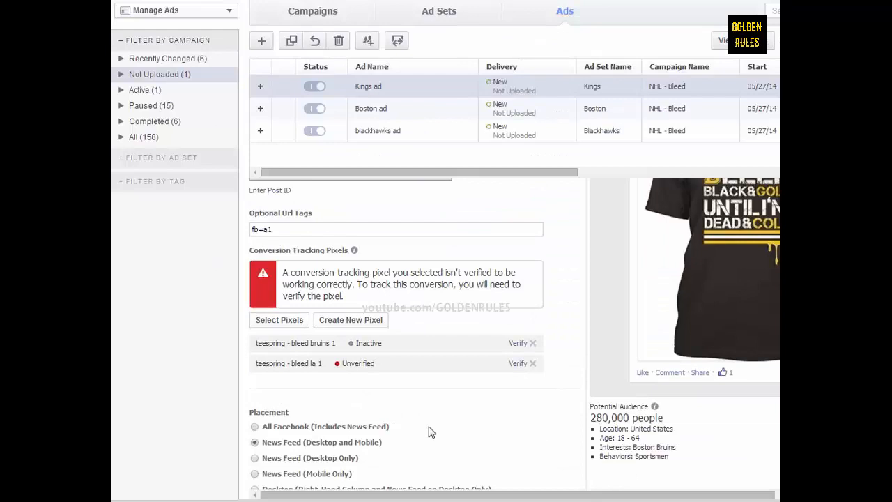
click(533, 344)
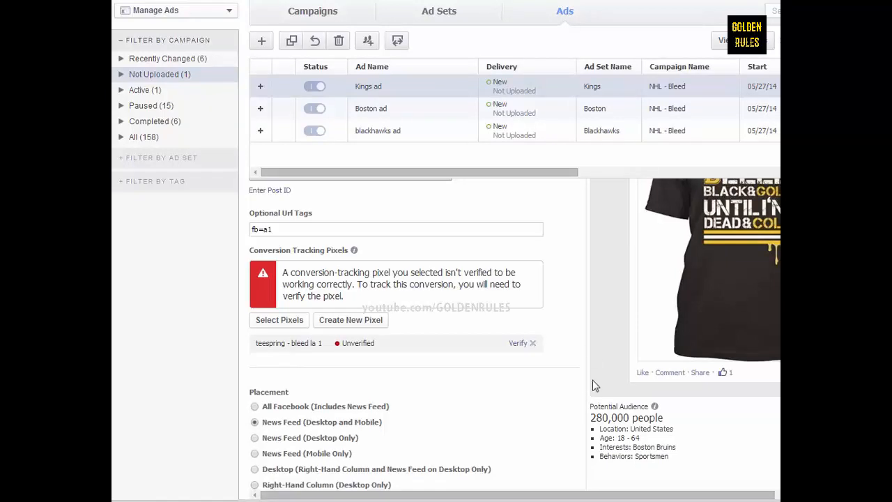
Change the Kings ad's Facebook page to La Kings Fans.
scroll(548, 400, down, 1)
scroll(507, 375, up, 3)
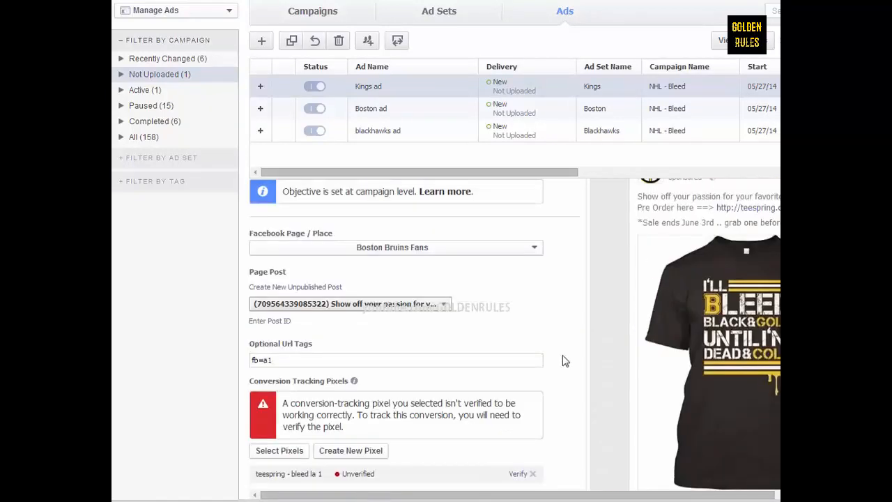
click(432, 258)
scroll(366, 327, down, 5)
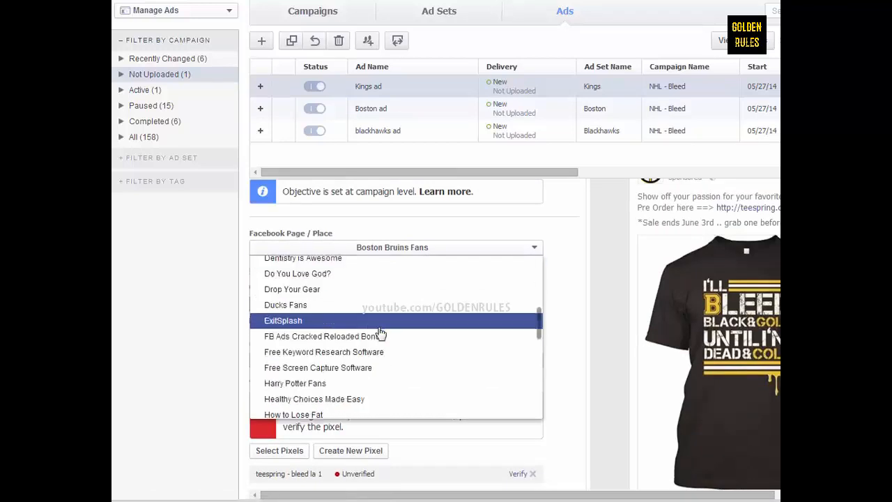
scroll(380, 335, down, 2)
scroll(380, 335, down, 2)
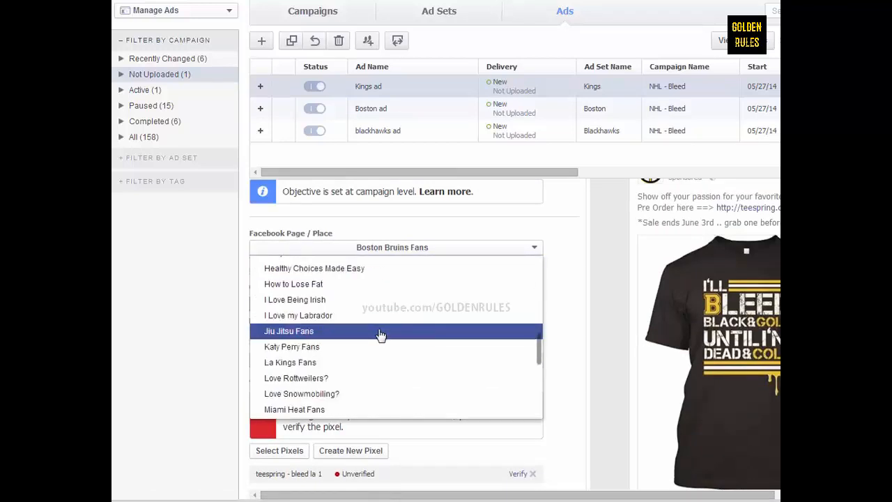
click(392, 363)
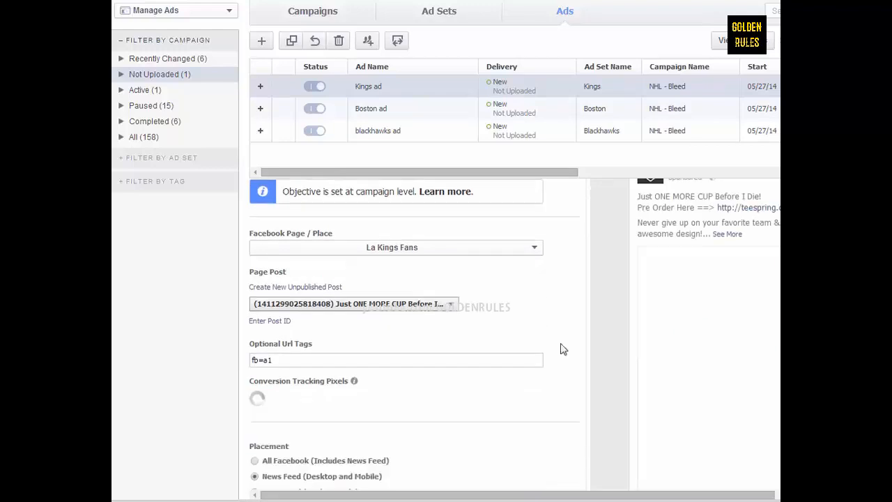
Choose the "Show off your passion for ..." page post with the Bleed Black & White T-shirt for the Kings ad.
click(446, 305)
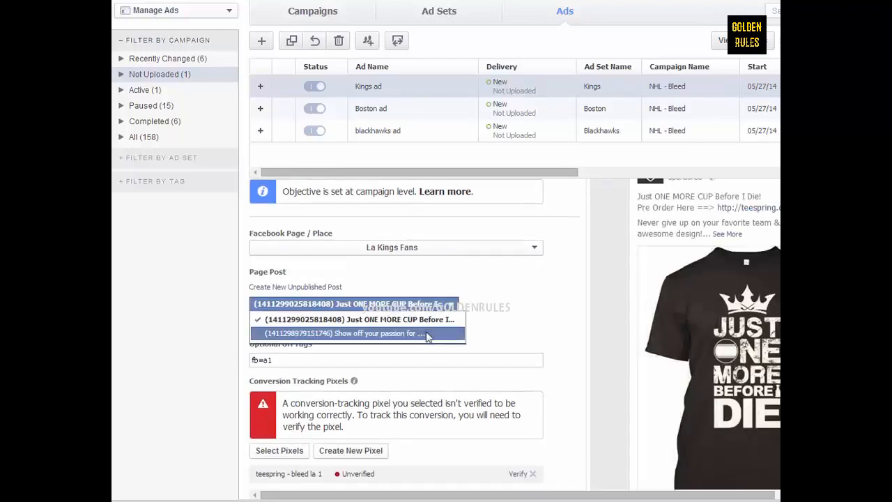
click(420, 334)
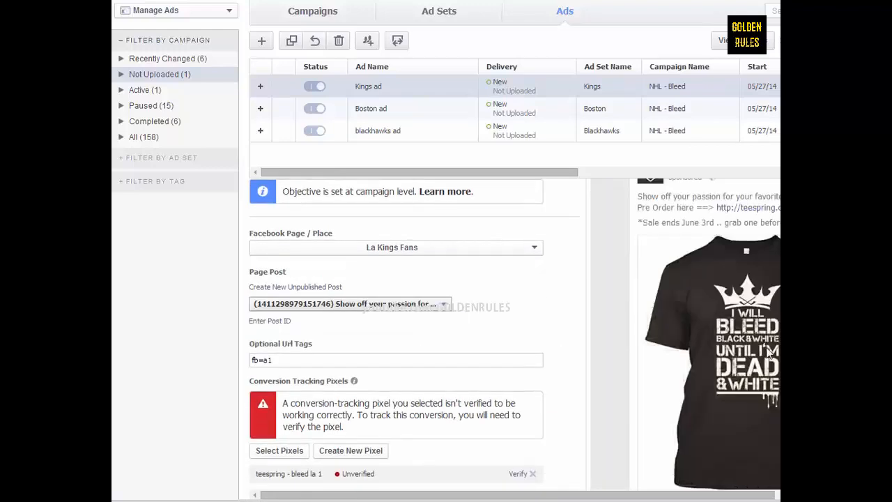
scroll(576, 361, down, 6)
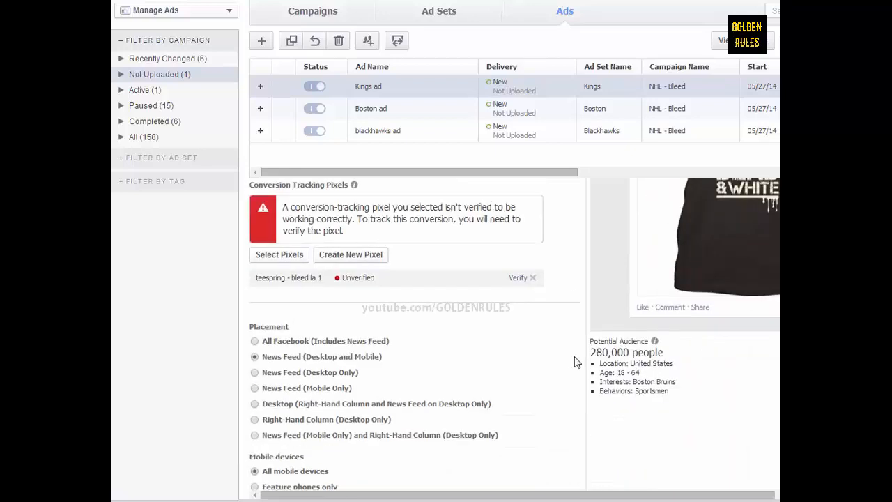
Replace the Boston Bruins interest in the Kings ad's audience with "la kings".
scroll(576, 363, up, 8)
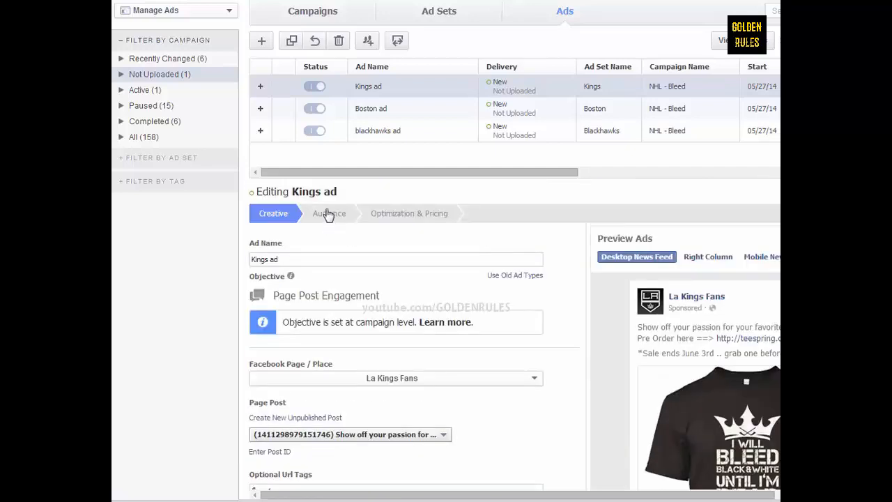
click(329, 213)
scroll(544, 421, down, 5)
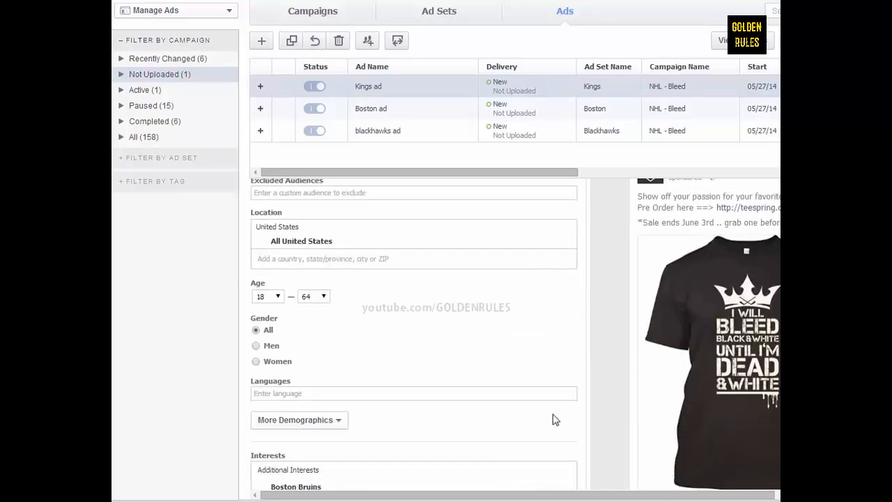
mouse_move(512, 300)
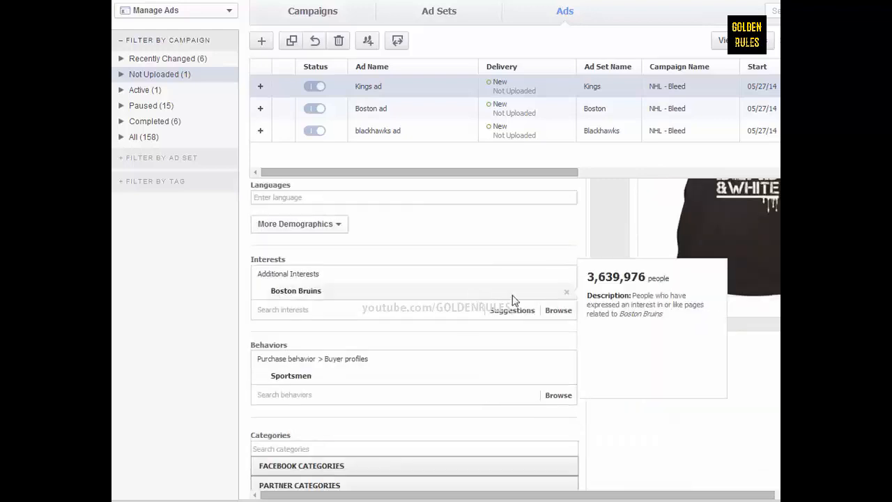
click(566, 292)
click(335, 276)
text(la king)
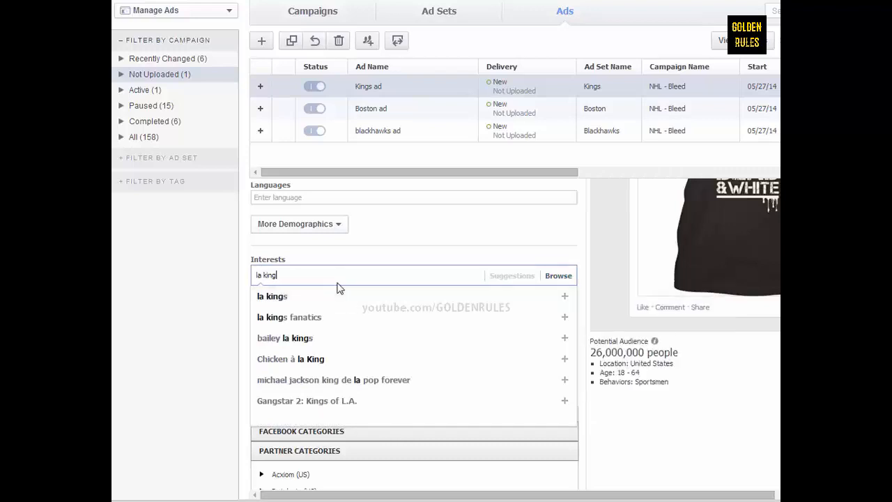
click(337, 306)
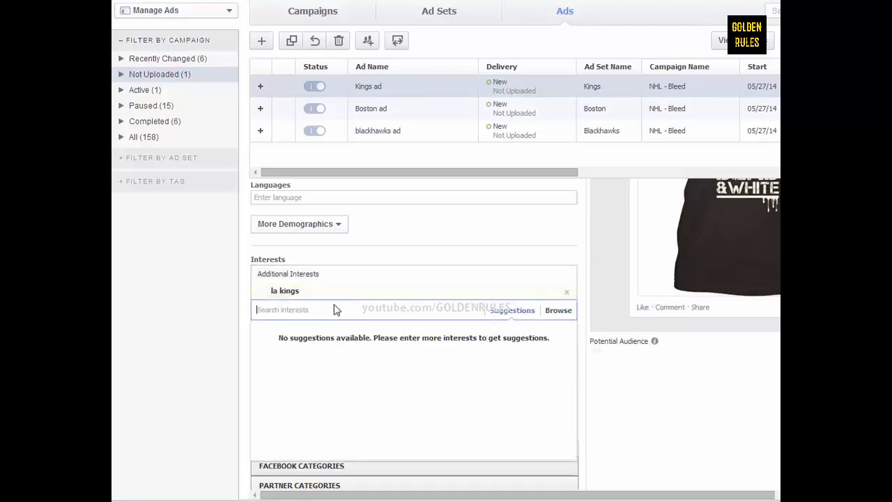
text(lost )
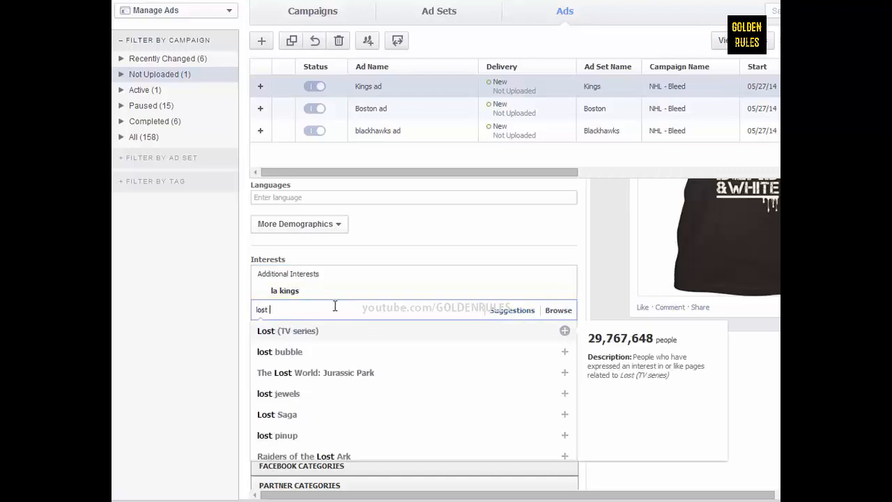
text(angels k)
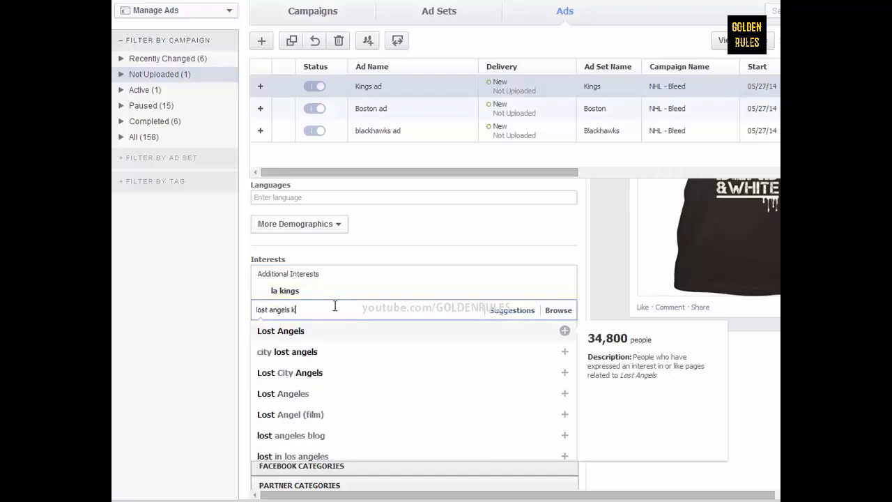
text(in)
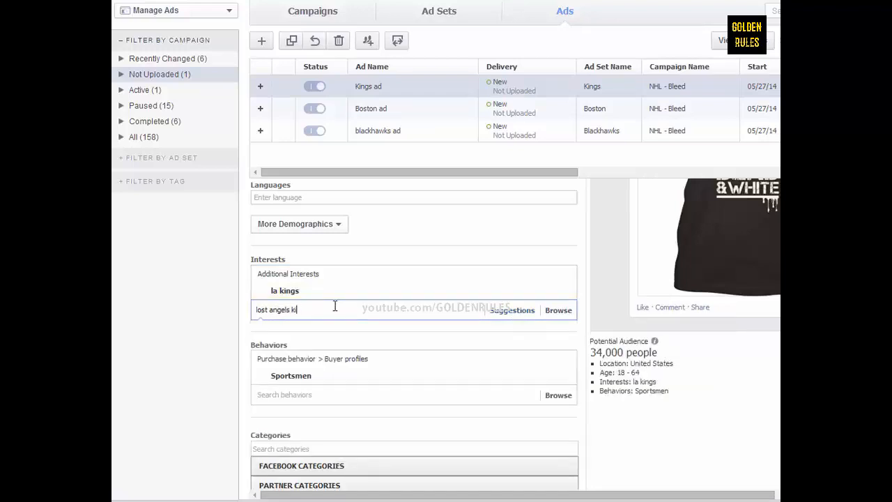
key(BackSpace)
key(BackSpace)
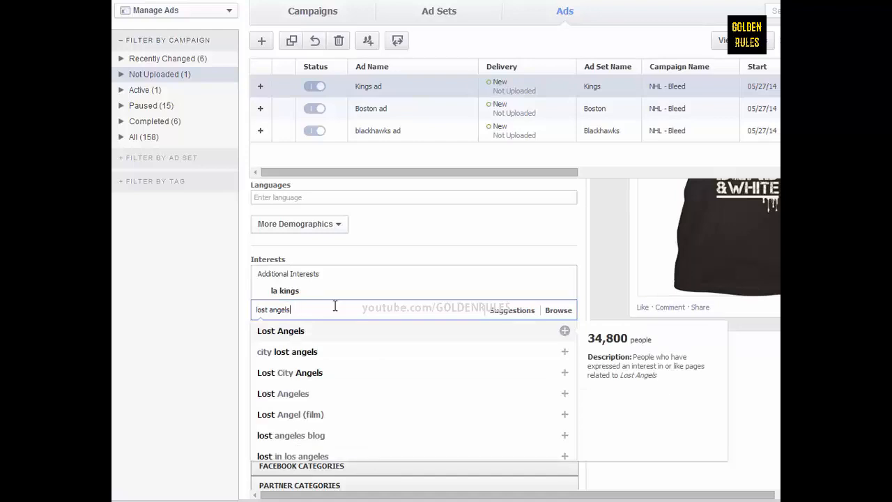
key(BackSpace)
text(os)
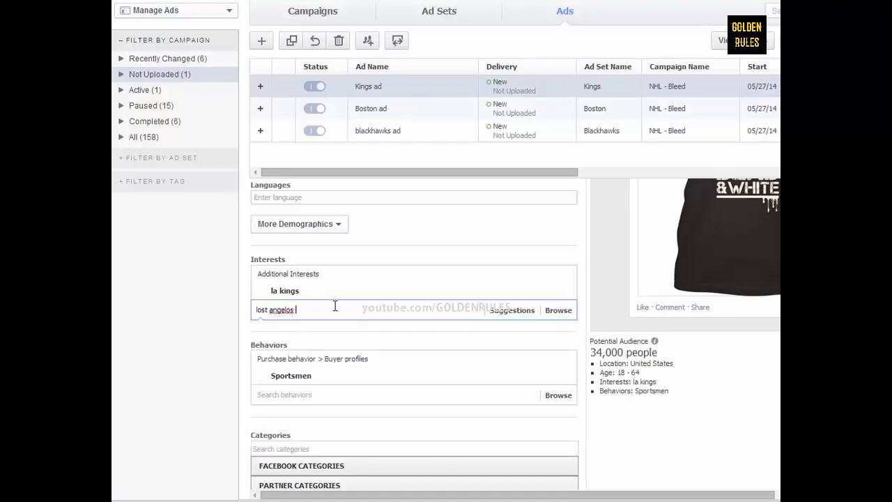
key(BackSpace)
key(BackSpace)
key(BackSpace)
key(BackSpace)
key(BackSpace)
text(o)
key(BackSpace)
key(BackSpace)
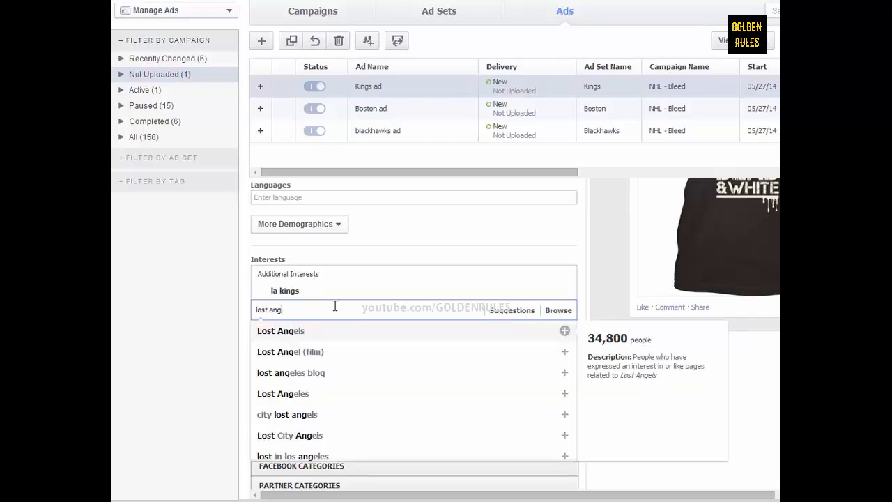
click(293, 393)
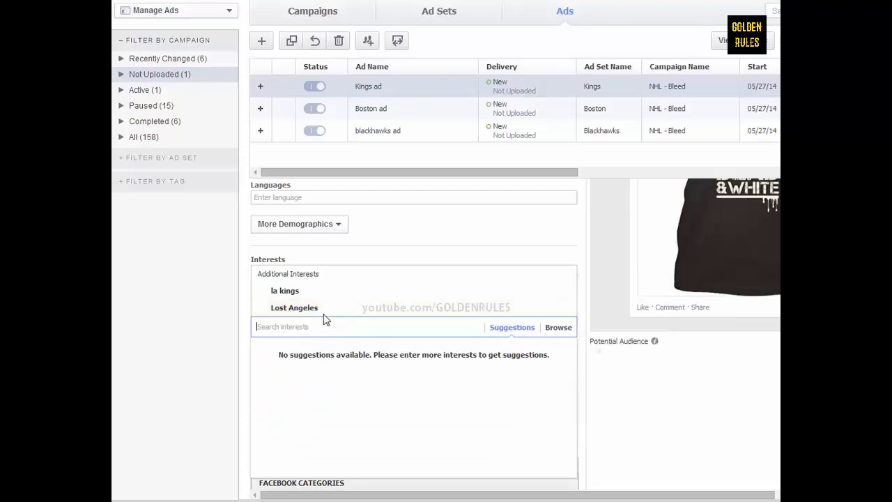
click(332, 309)
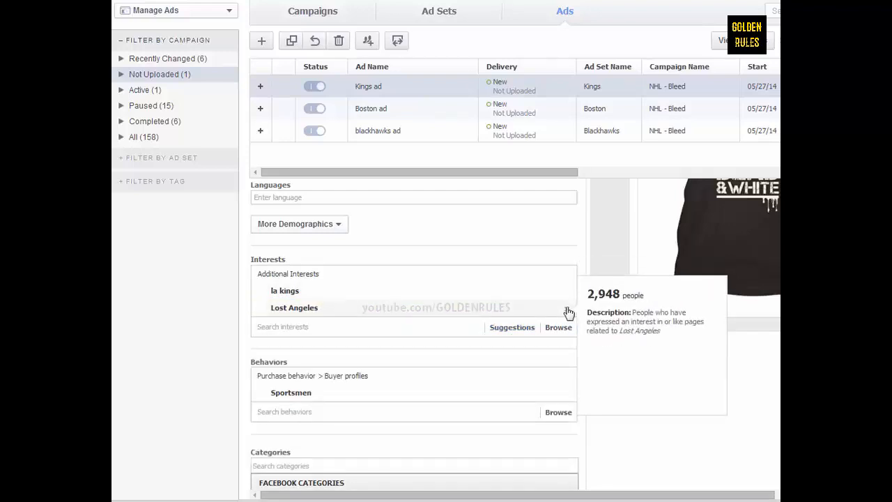
click(571, 311)
Add "Los Angeles Kings" as another interest in the Kings ad's audience.
click(342, 310)
text(l)
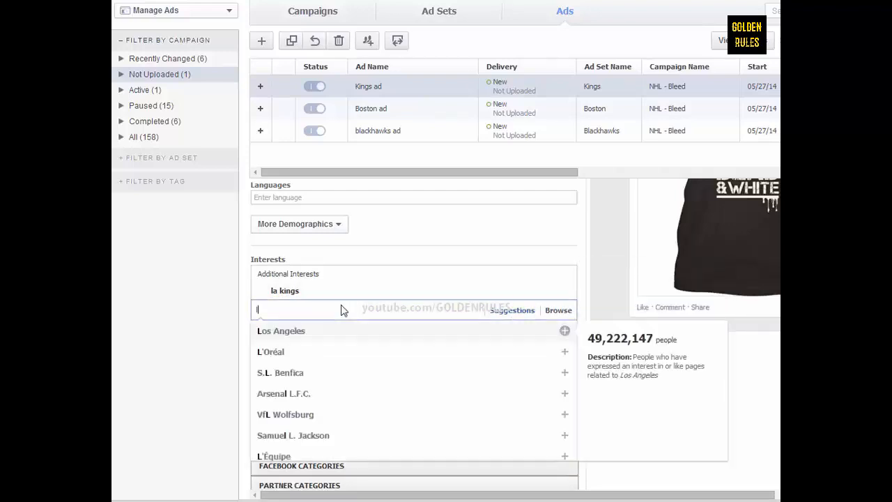
text(os angeles king)
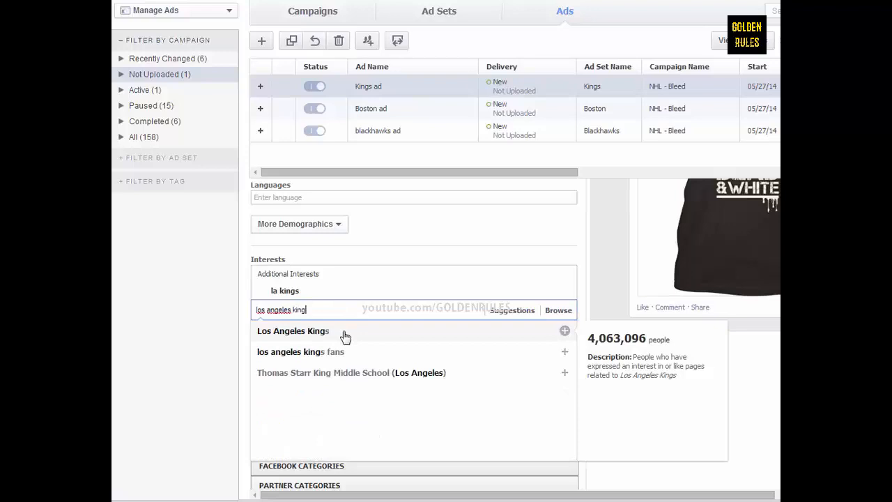
click(345, 334)
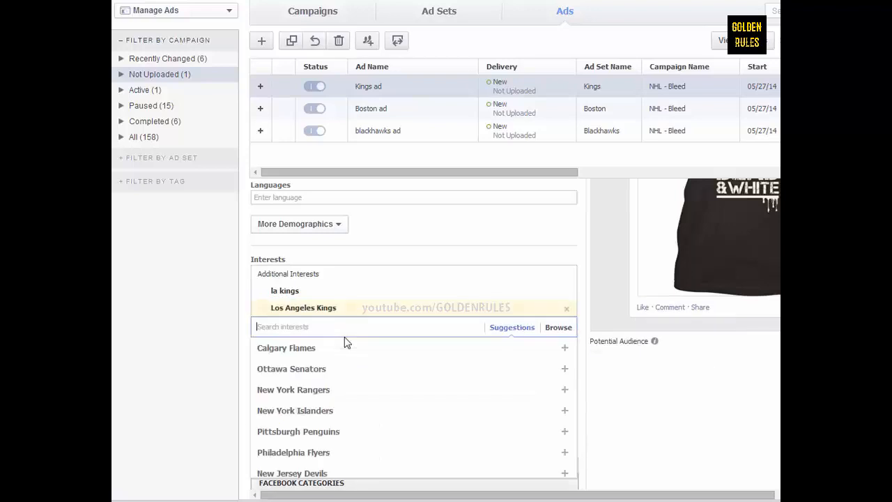
click(777, 378)
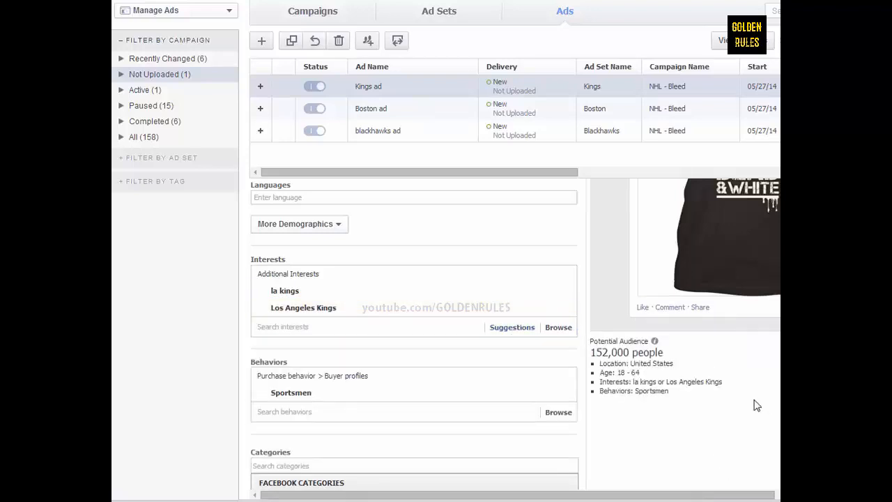
Review the Kings ad's audience targeting, optimization and pricing, page post, tracking pixel and placement settings.
scroll(734, 414, down, 1)
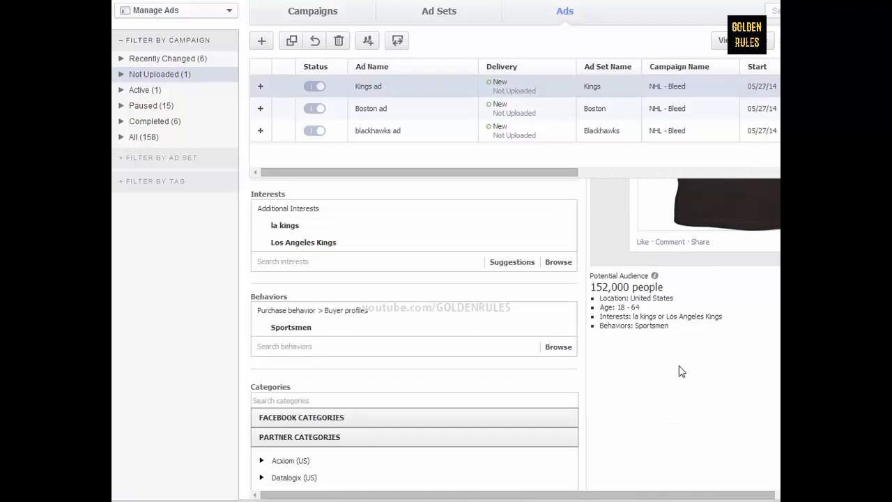
scroll(707, 442, up, 4)
scroll(583, 374, up, 2)
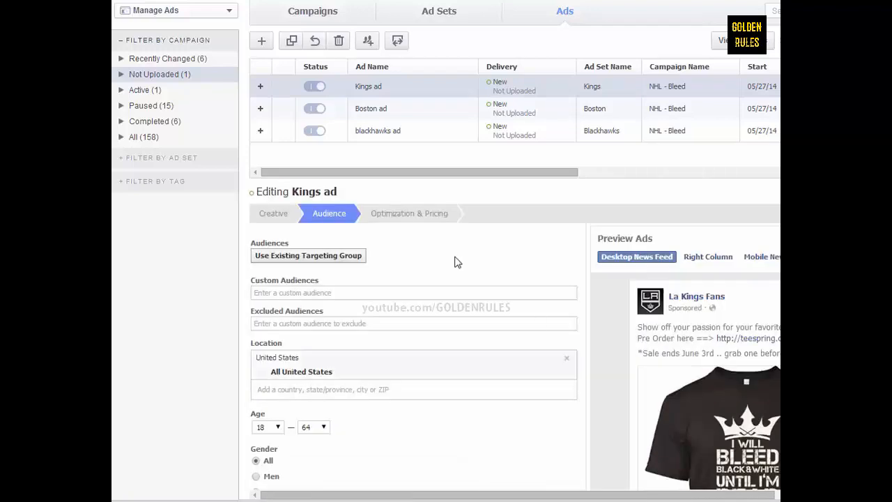
click(420, 219)
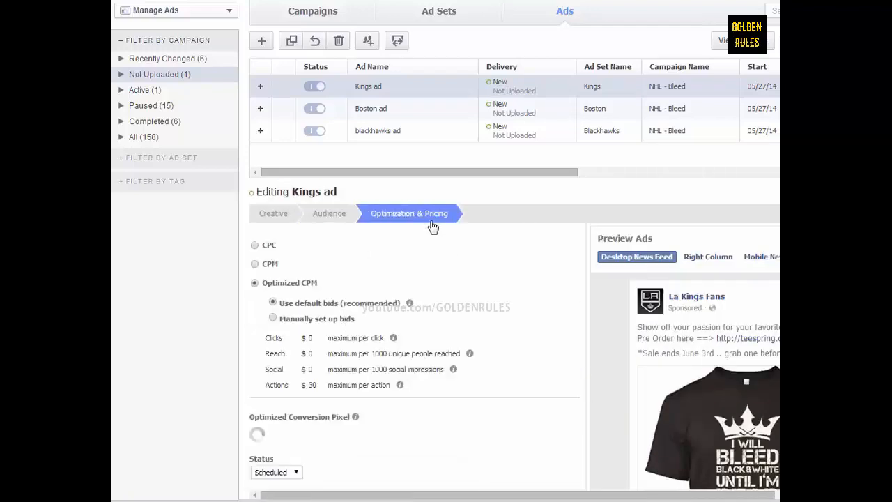
click(330, 215)
click(273, 216)
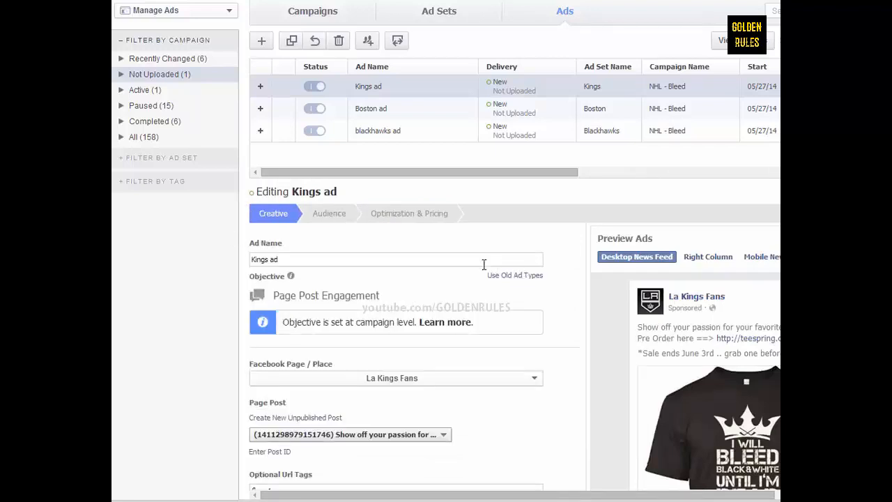
scroll(599, 368, down, 2)
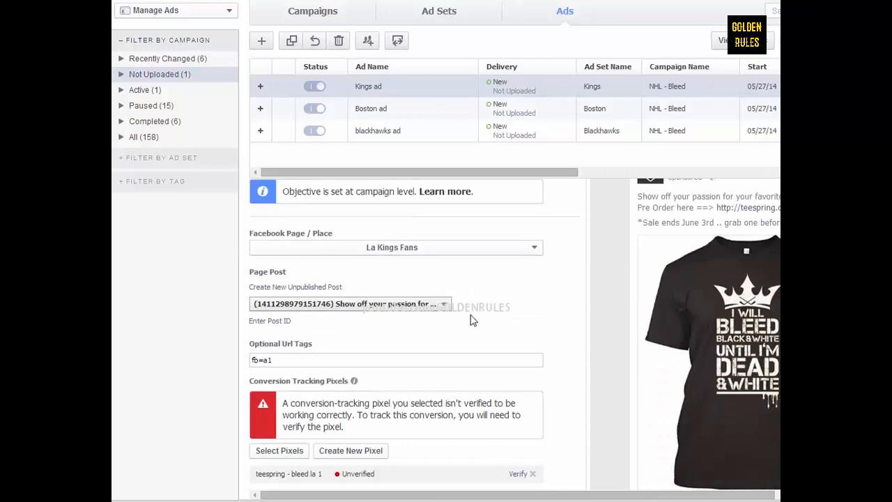
scroll(732, 401, down, 1)
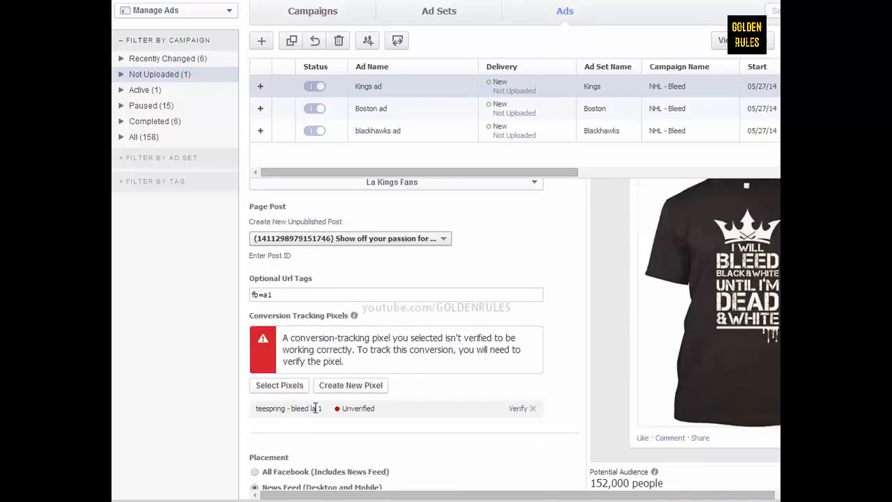
scroll(285, 426, down, 1)
scroll(488, 419, down, 3)
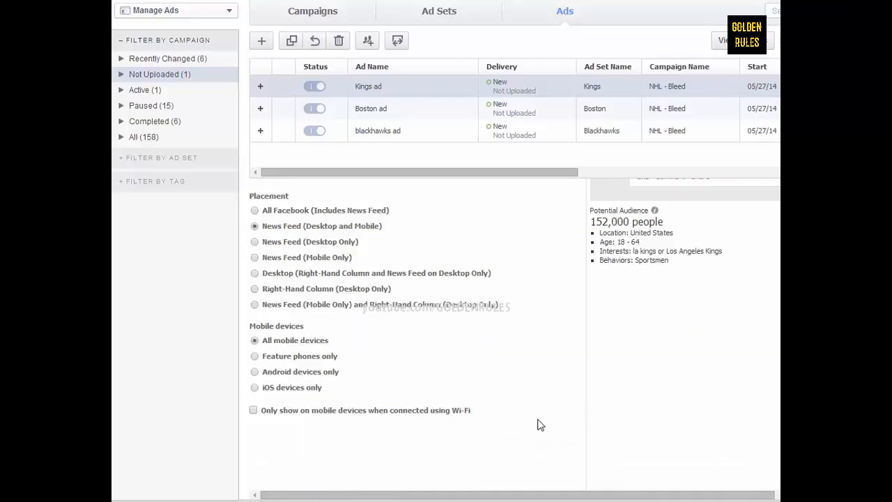
scroll(551, 418, up, 5)
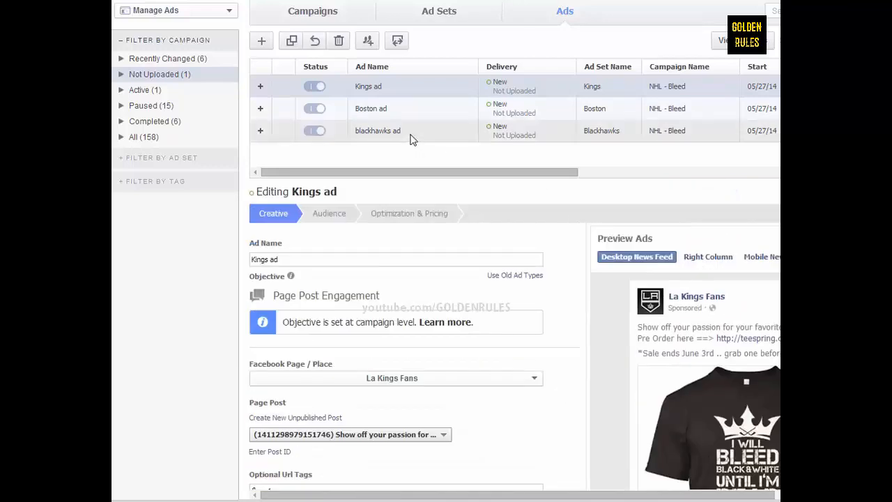
click(413, 136)
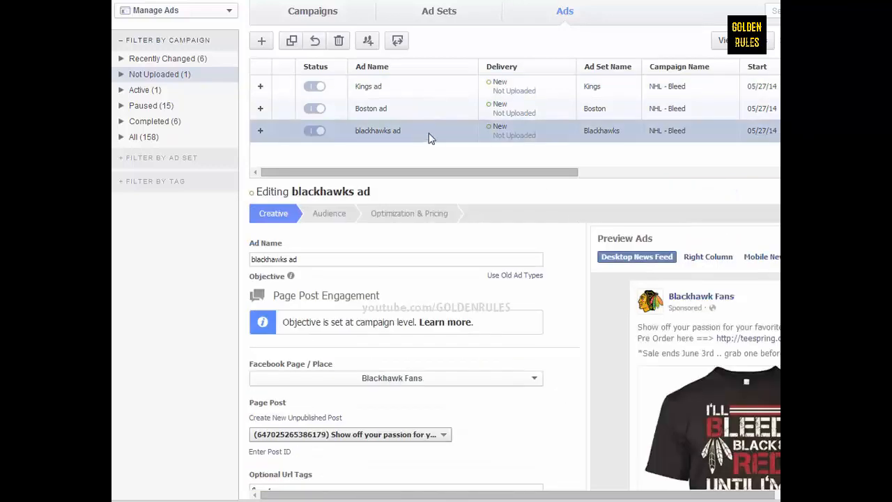
click(293, 40)
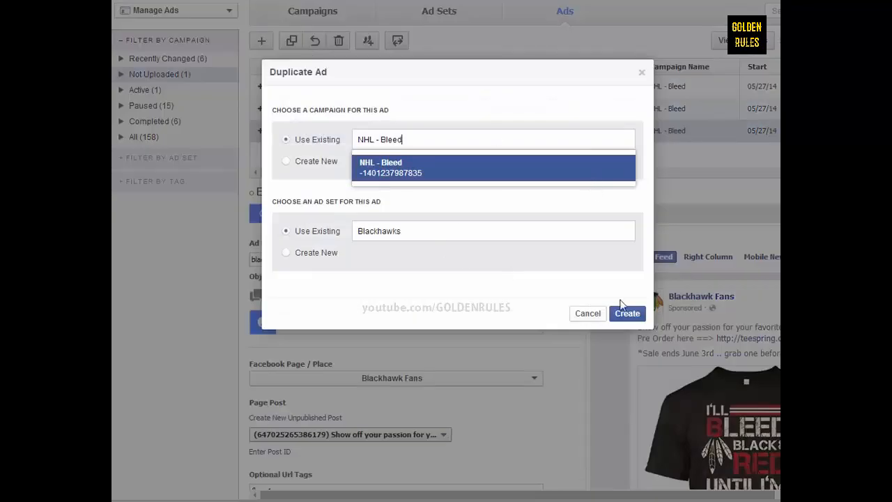
click(597, 315)
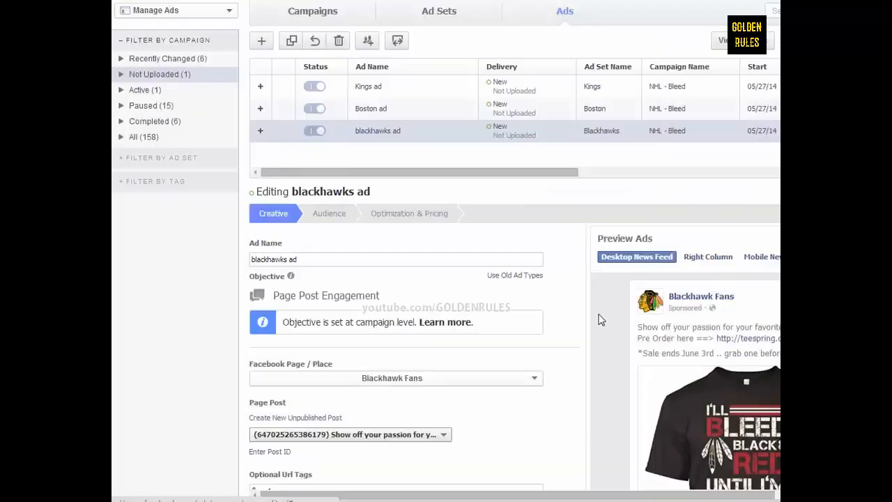
Duplicate the Kings ad set within the existing NHL - Bleed campaign and rename the copy Canadiens.
click(442, 12)
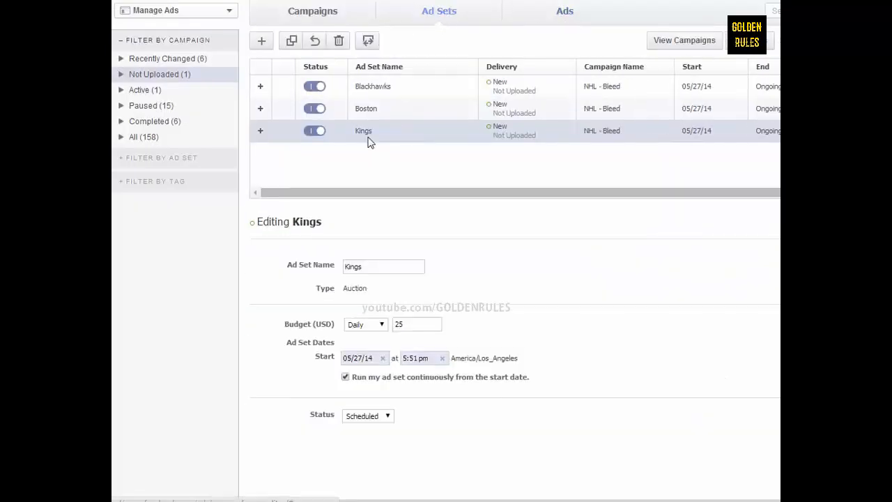
click(291, 40)
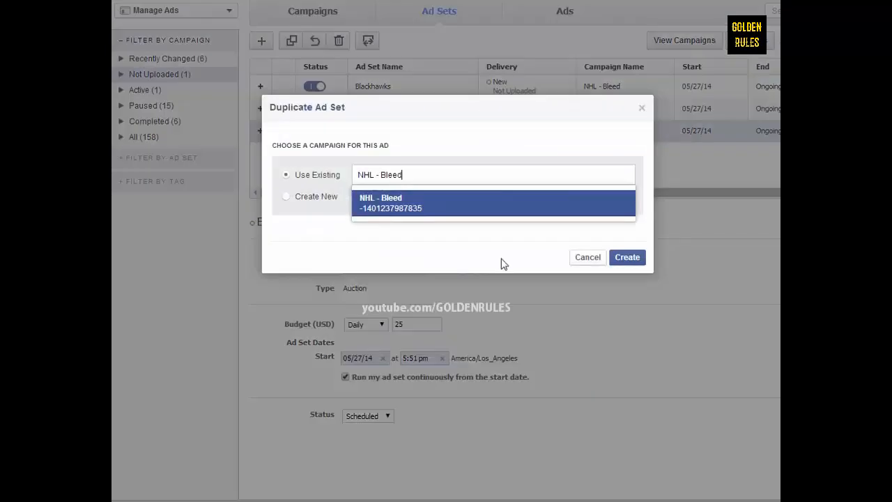
click(624, 258)
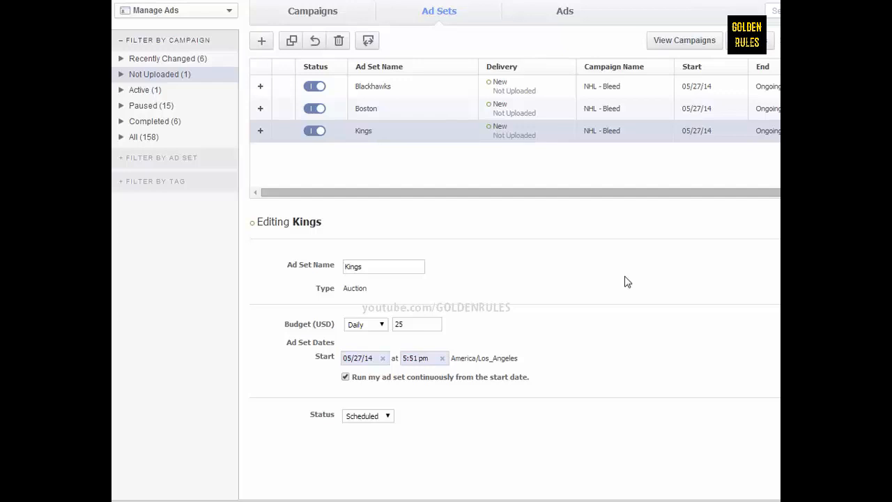
drag(396, 322, 290, 328)
text(Canadiens)
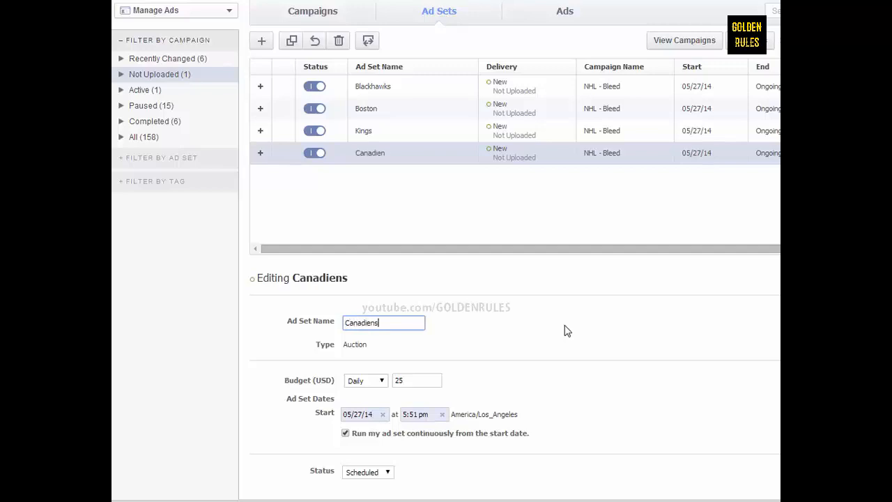
click(448, 156)
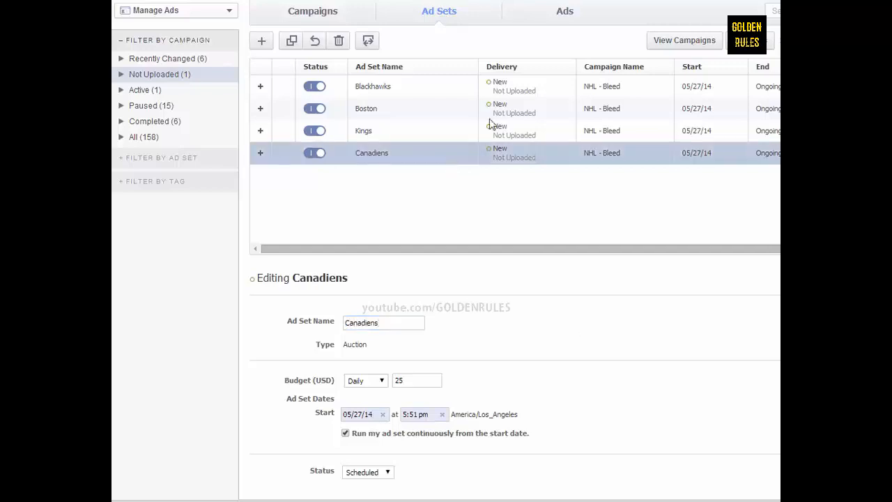
Rename the duplicated Kings ad in the Canadiens ad set as Canadiens ad.
click(560, 21)
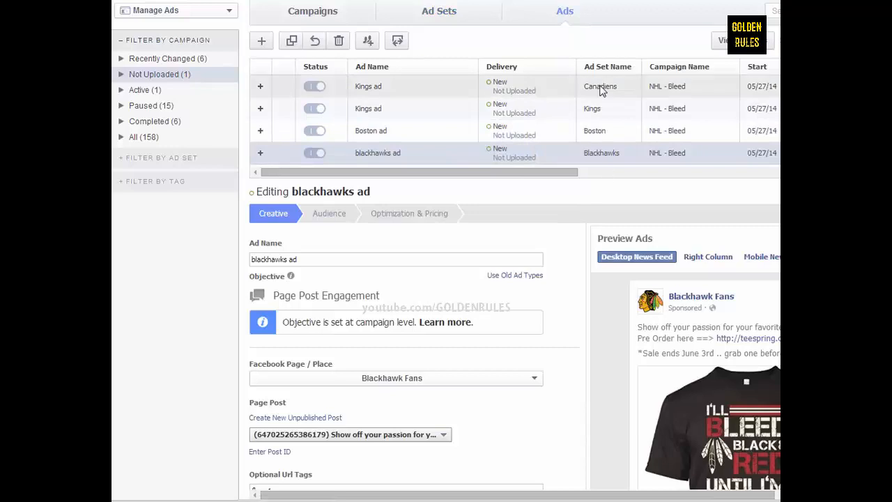
click(410, 84)
double_click(253, 259)
text(Canadei)
key(BackSpace)
key(BackSpace)
key(BackSpace)
text(diens)
click(562, 412)
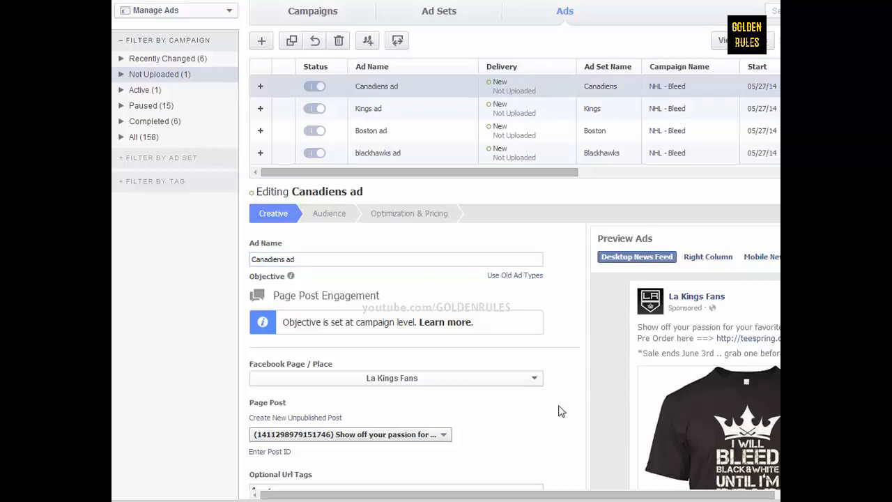
Set the Canadiens ad's Facebook page to Montreal Canadiens Fans.
scroll(562, 412, down, 1)
click(411, 371)
click(439, 320)
click(439, 321)
click(440, 321)
scroll(446, 398, down, 5)
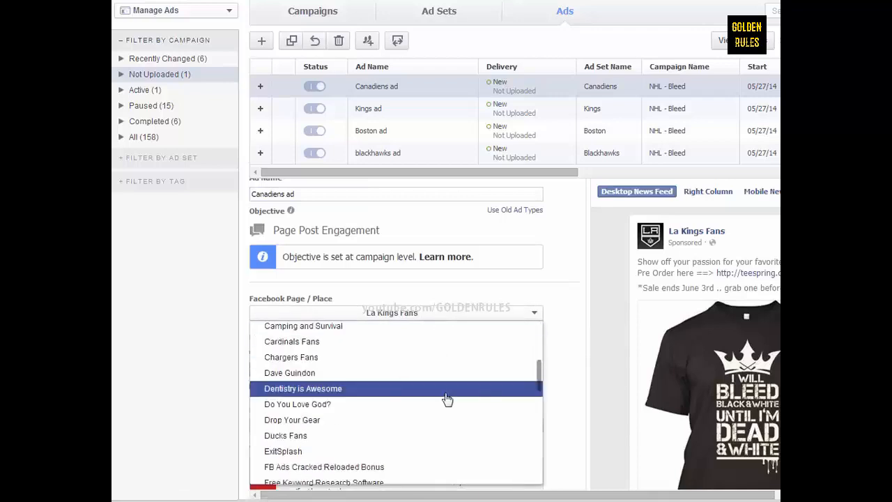
scroll(447, 398, down, 4)
scroll(447, 399, down, 1)
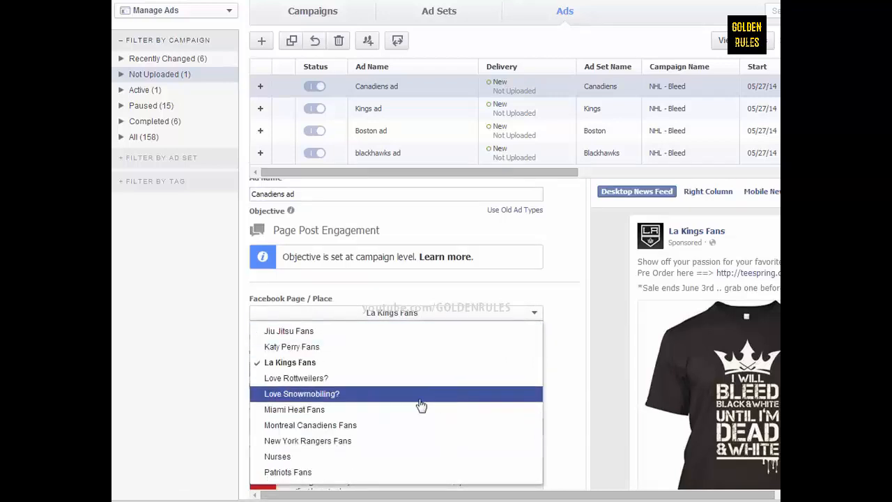
click(376, 429)
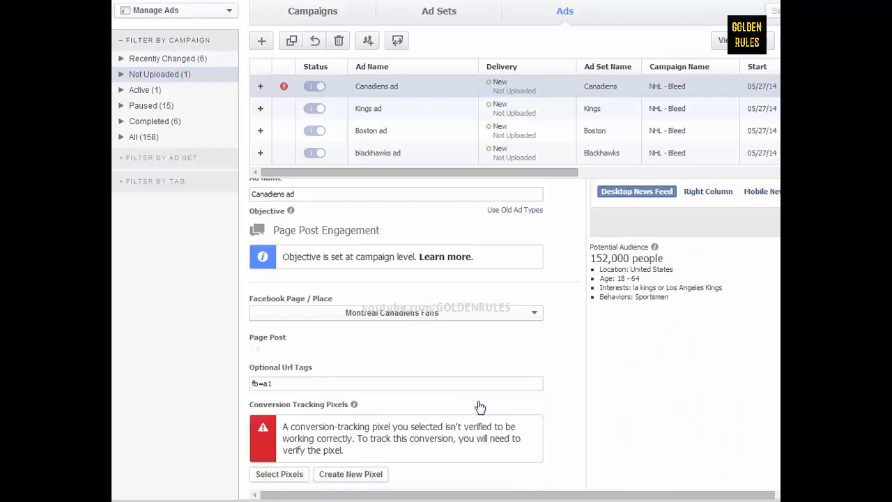
Choose the "Show off your passion for y..." page post for the Canadiens ad.
scroll(568, 412, down, 1)
click(361, 307)
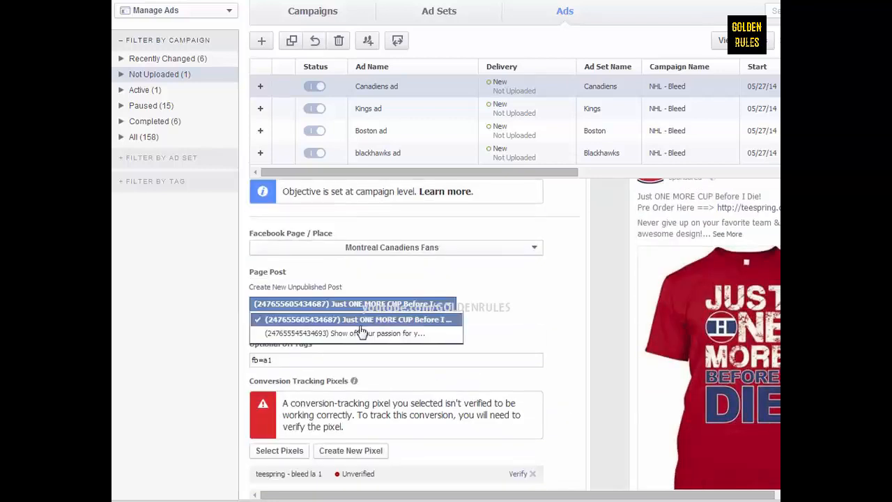
click(364, 333)
Remove the teespring - bleed la 1 conversion tracking pixel from the Canadiens ad.
scroll(568, 387, down, 1)
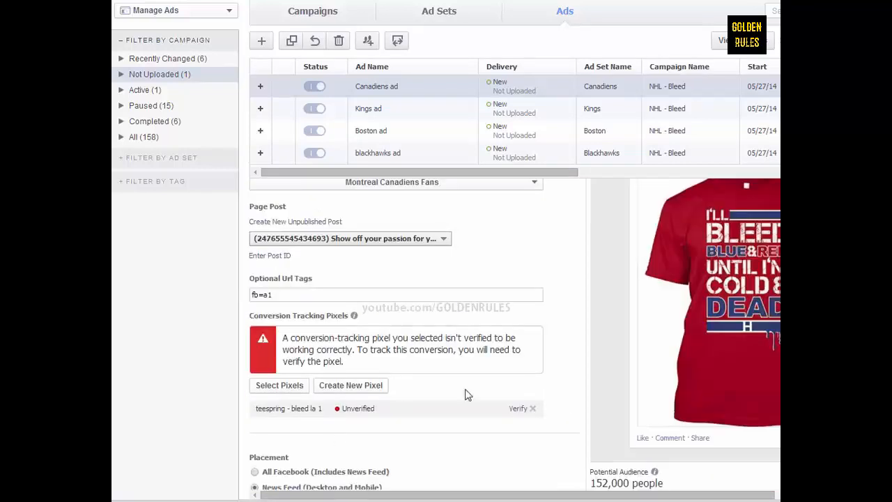
click(519, 410)
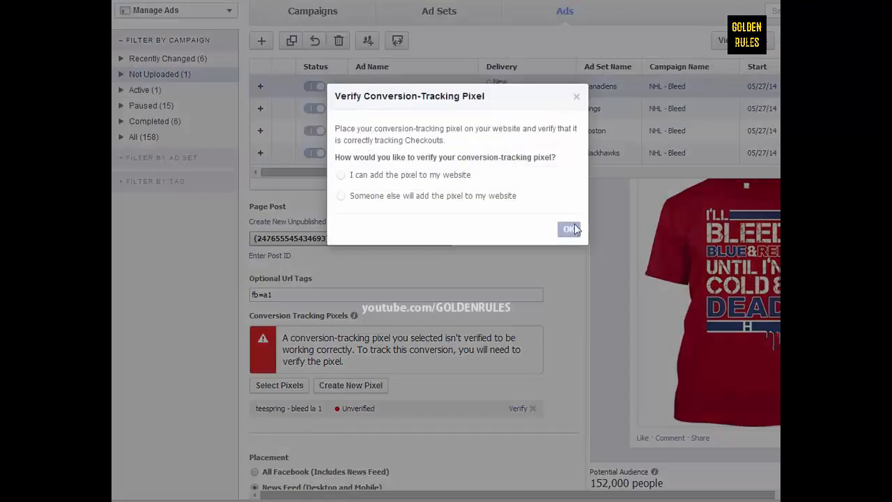
click(576, 97)
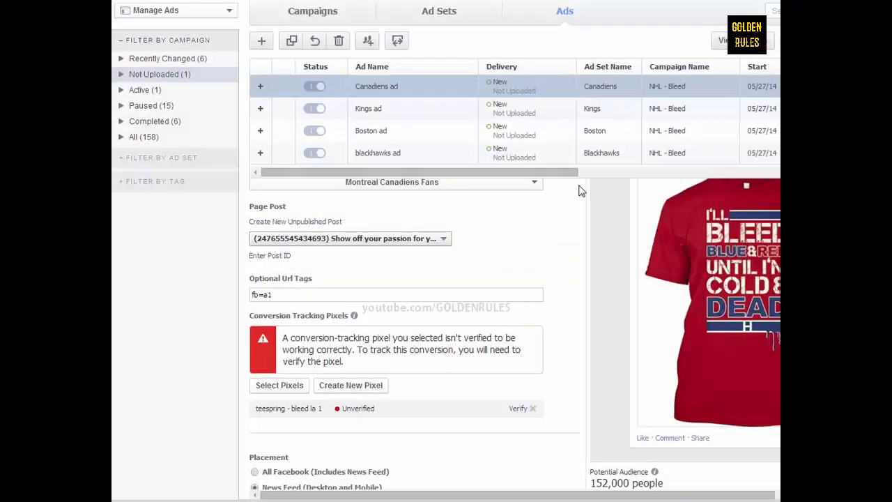
click(533, 410)
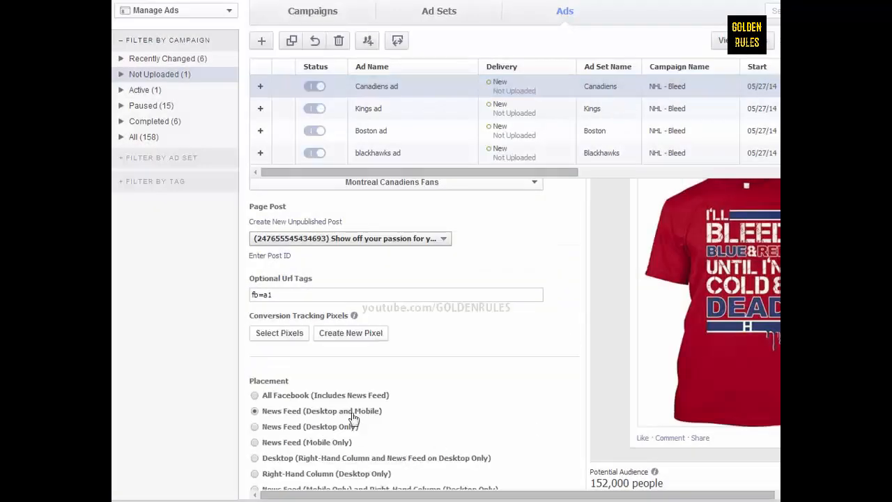
Search the conversion-tracking pixels for "bleed" and assign teespring - bleed montreal 1 to the Canadiens ad.
click(282, 334)
click(432, 88)
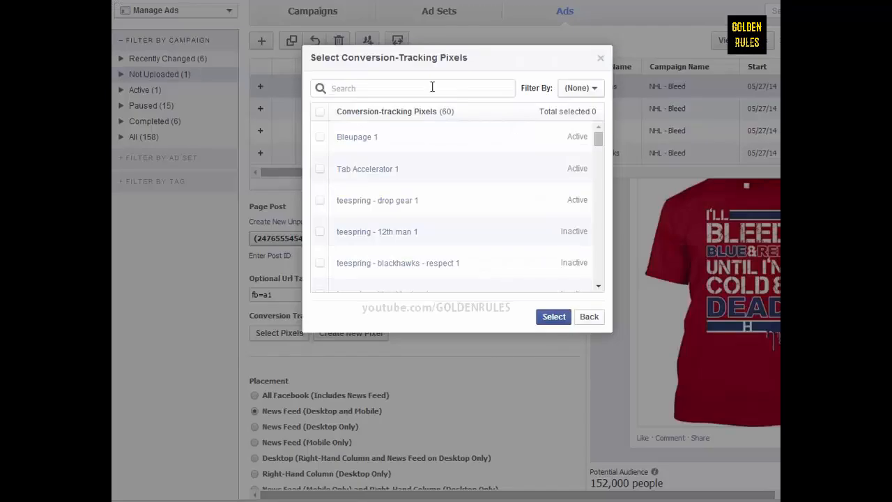
text(ca)
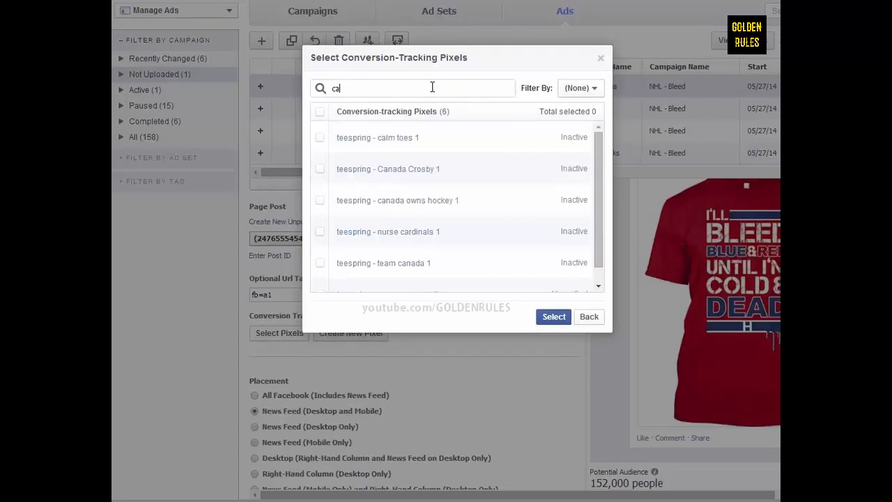
text(na)
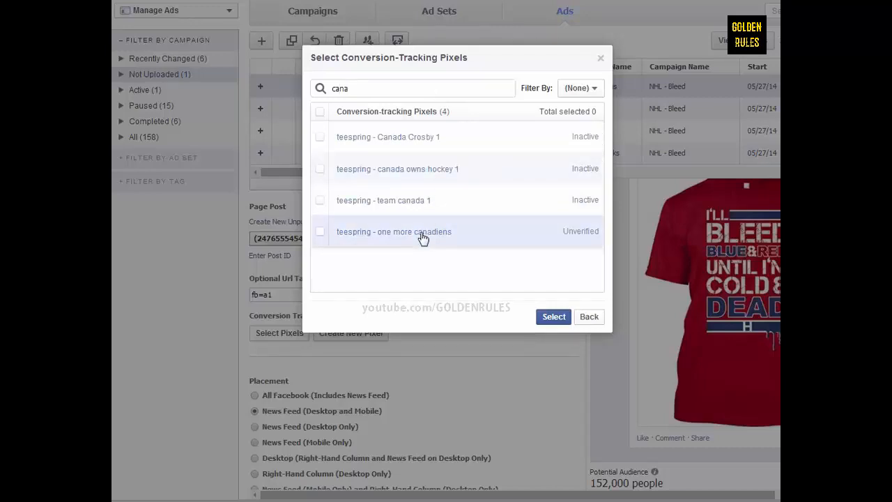
double_click(370, 89)
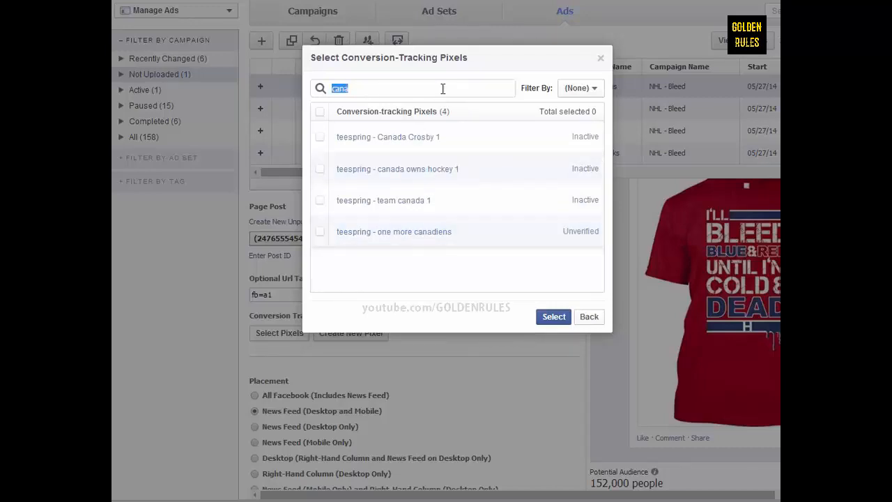
text(bleed)
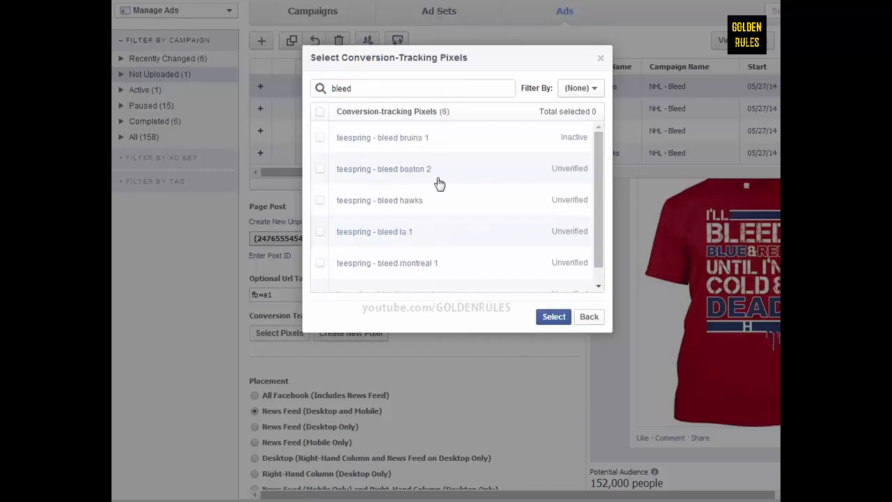
click(431, 264)
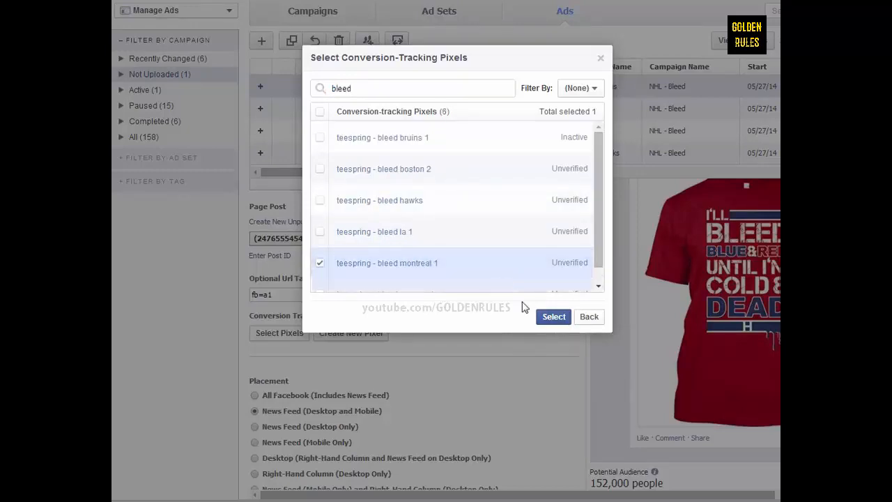
click(553, 317)
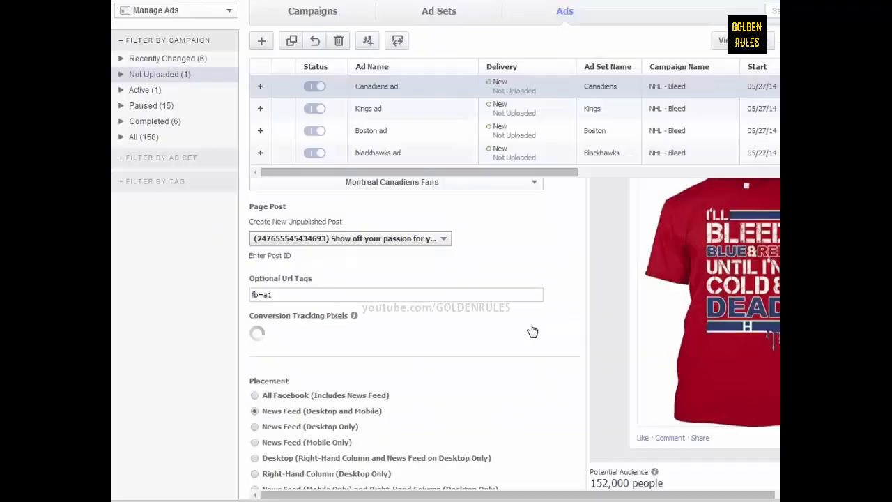
Remove the la kings and Los Angeles Kings interests from the Canadiens ad's audience.
scroll(565, 441, down, 1)
scroll(564, 441, down, 3)
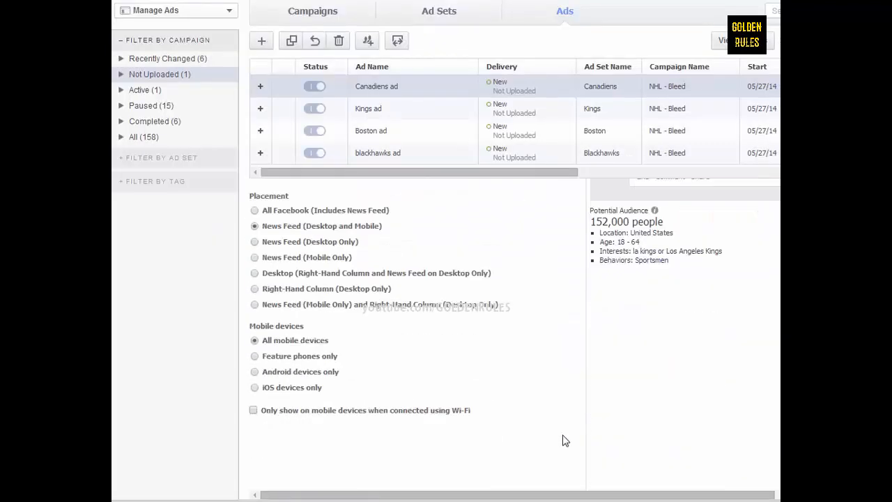
scroll(565, 441, up, 4)
scroll(565, 441, up, 3)
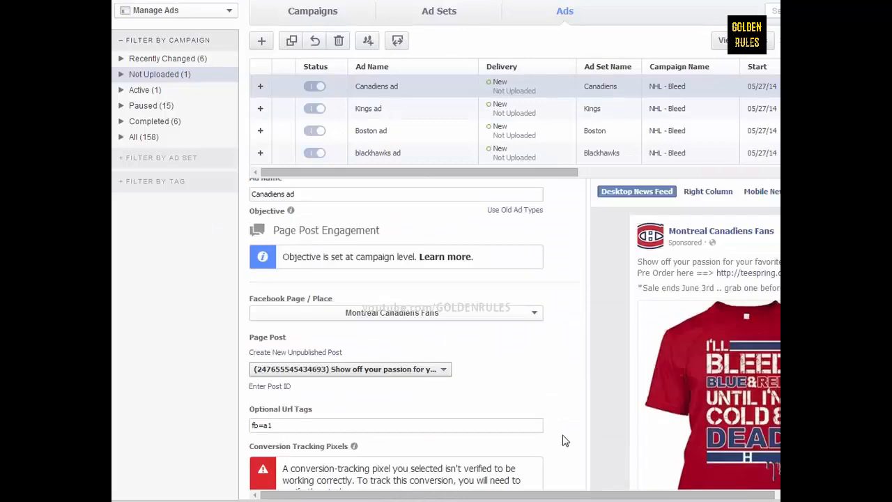
click(338, 216)
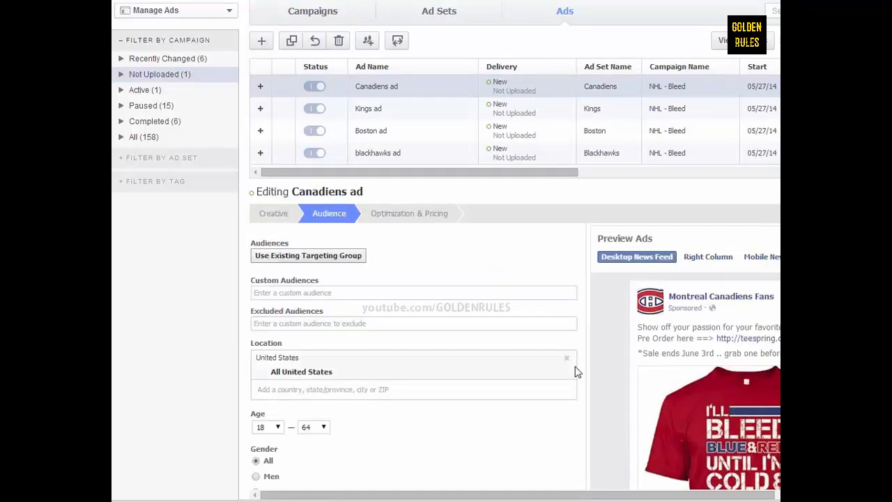
scroll(574, 373, down, 4)
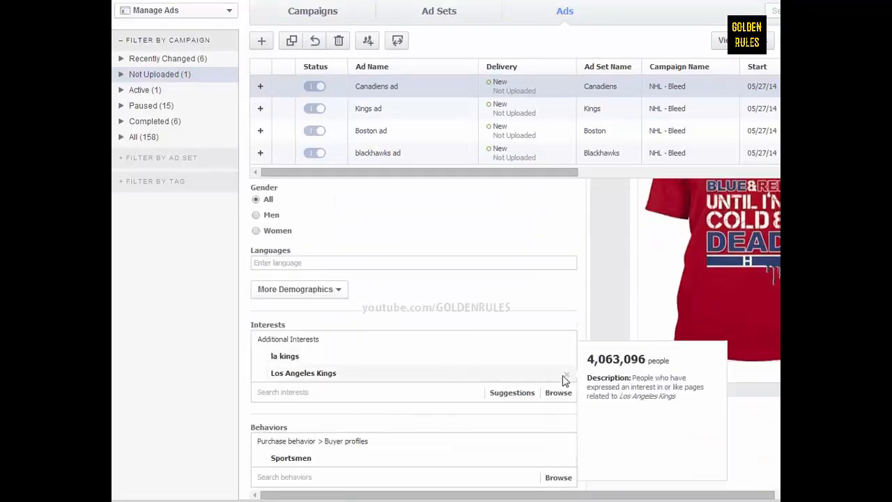
click(567, 373)
click(567, 356)
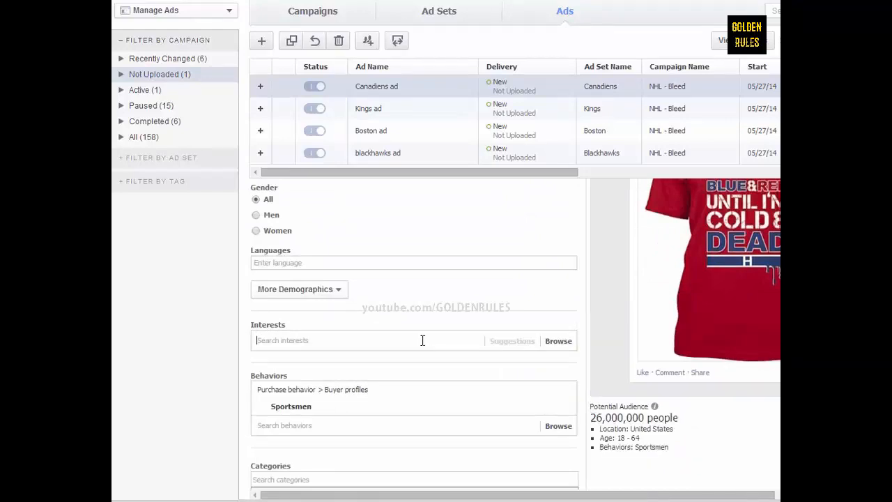
Add Montreal Canadiens as an interest in the Canadiens ad's audience targeting.
click(423, 340)
text(mono)
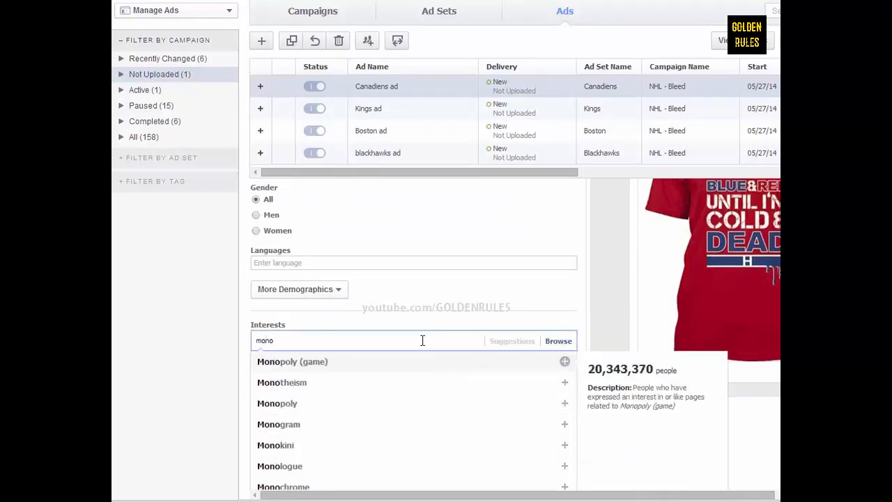
key(BackSpace)
key(BackSpace)
text(ntreal can)
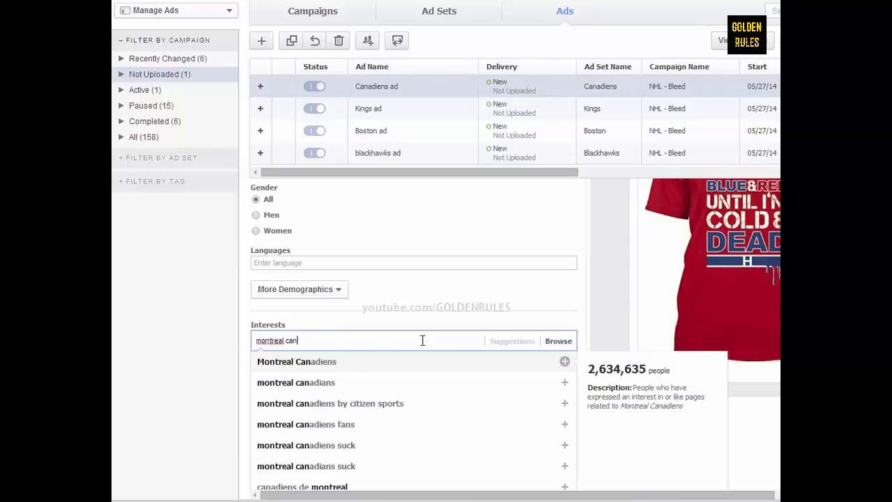
click(351, 368)
click(772, 460)
scroll(772, 451, down, 1)
mouse_move(346, 291)
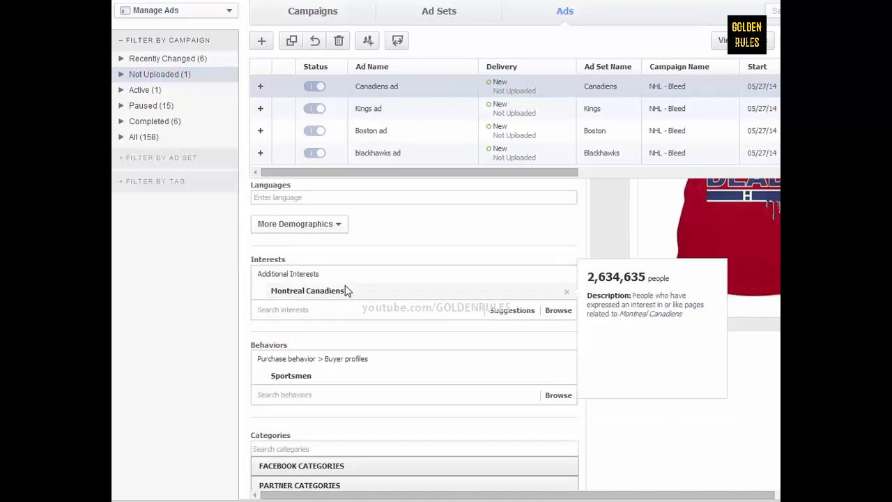
Search the interests for "montreal cana" and add montreal canadians to the Canadiens ad's audience.
click(376, 313)
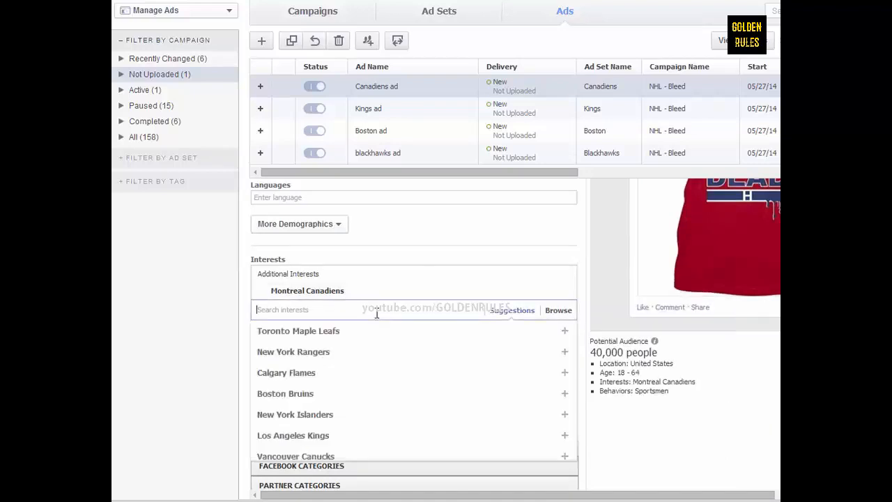
text(montreal)
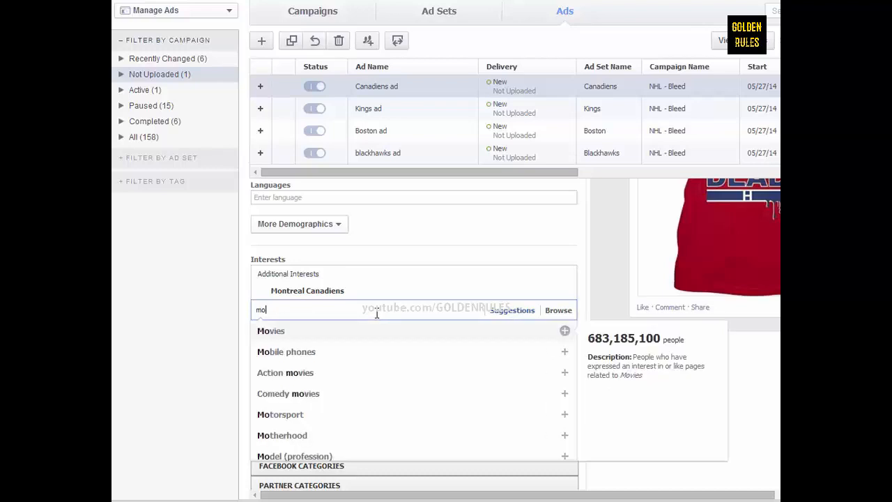
key(BackSpace)
text(l)
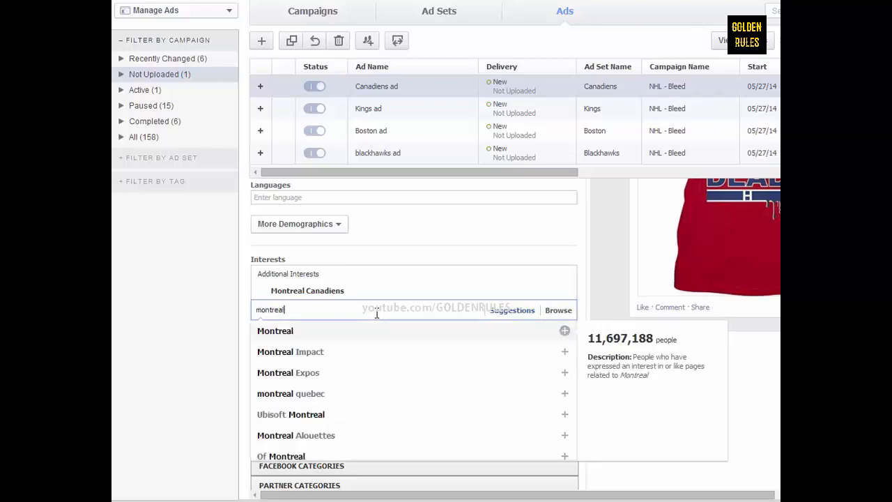
text( cana)
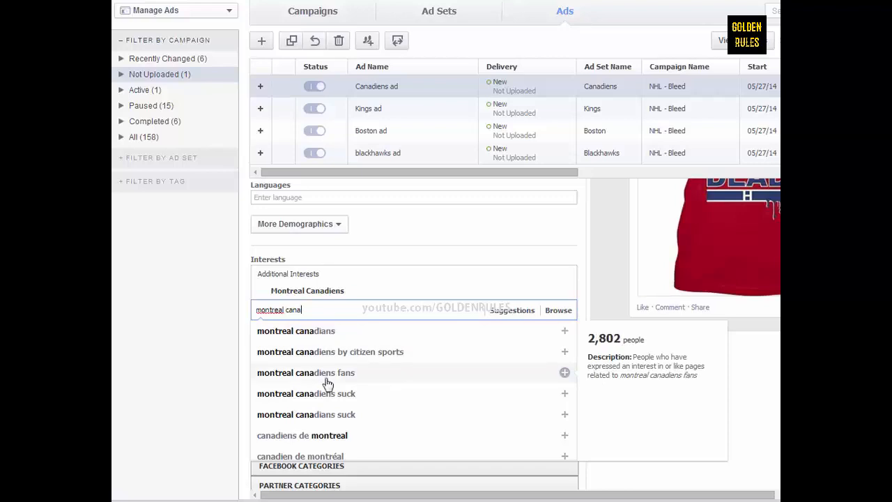
click(328, 333)
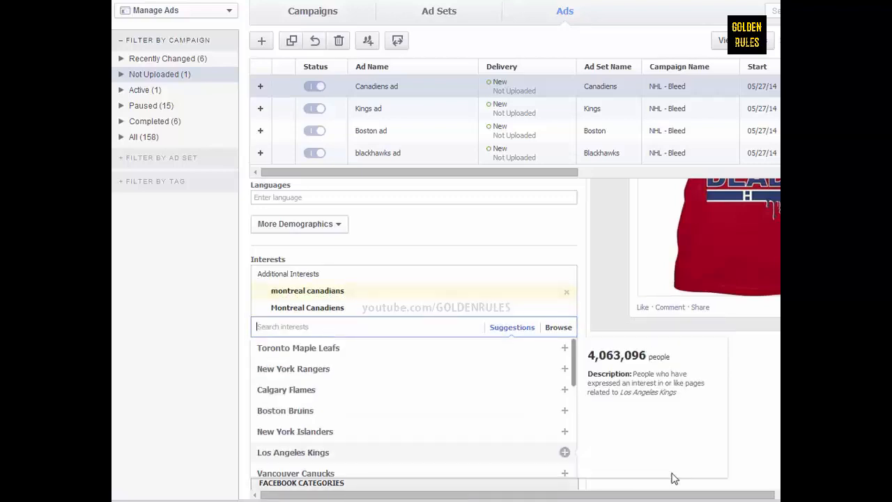
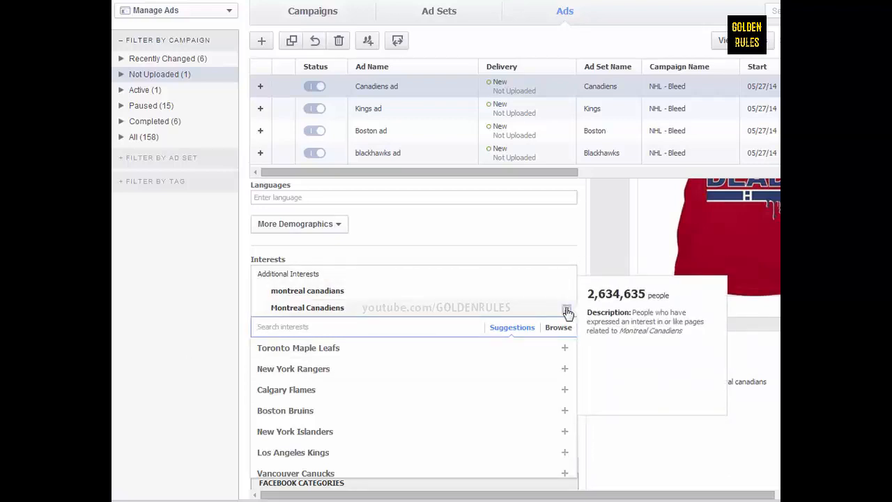
Clear both interests from the Canadiens ad's audience and add Montreal Canadiens back as the only one.
click(568, 310)
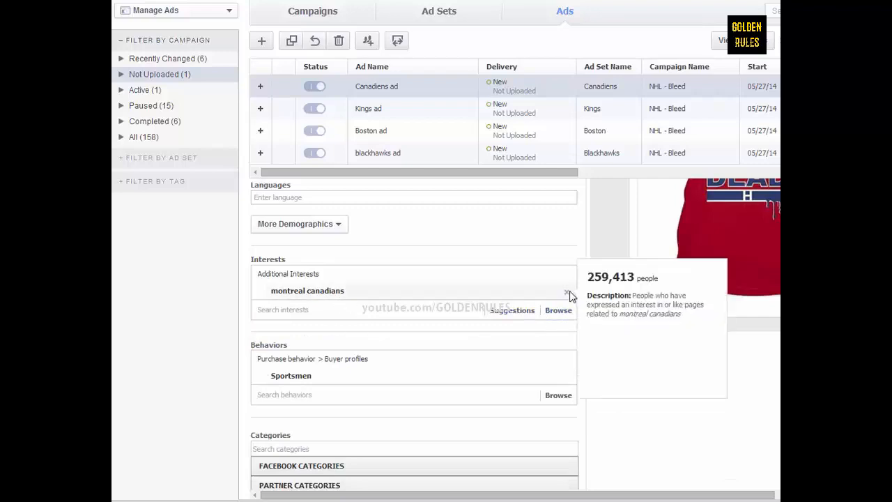
click(568, 293)
click(296, 276)
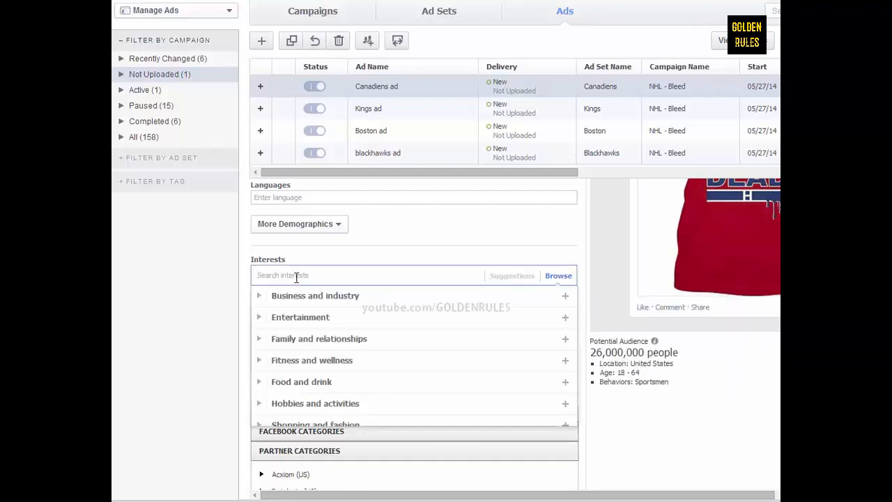
text(montreal)
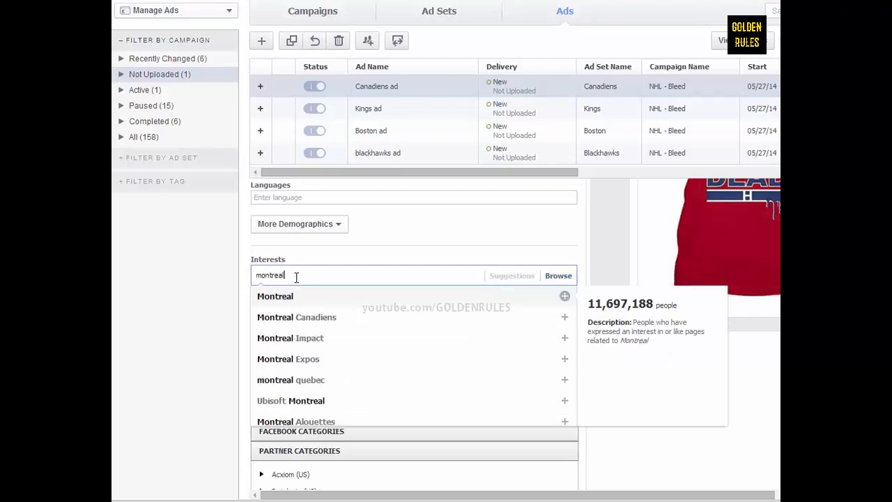
text( can)
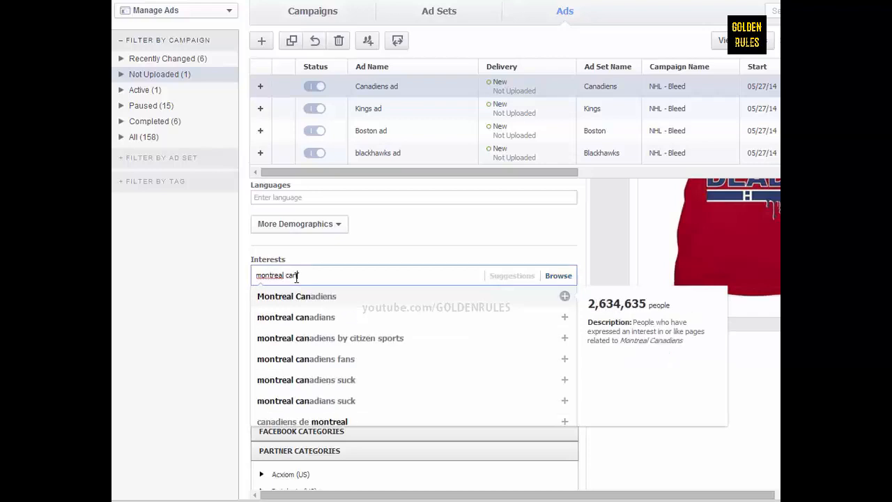
click(324, 298)
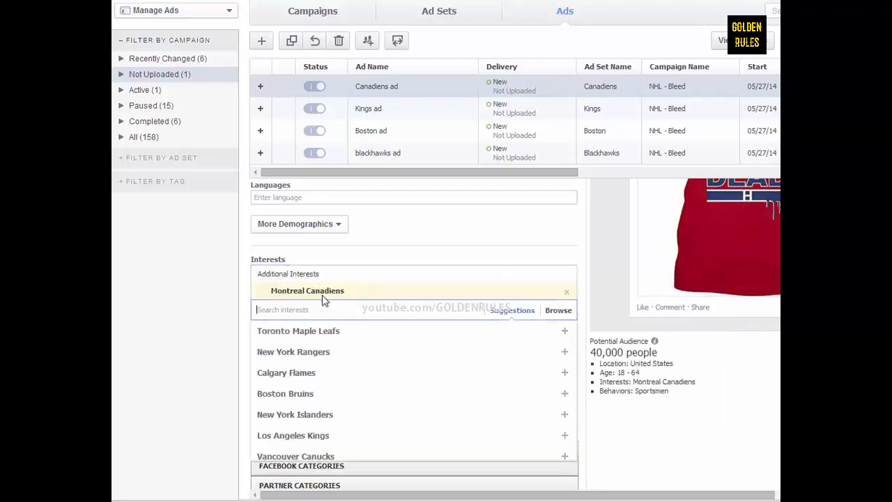
Add Canada as a targeted country in the Canadiens ad's location settings.
scroll(439, 290, up, 3)
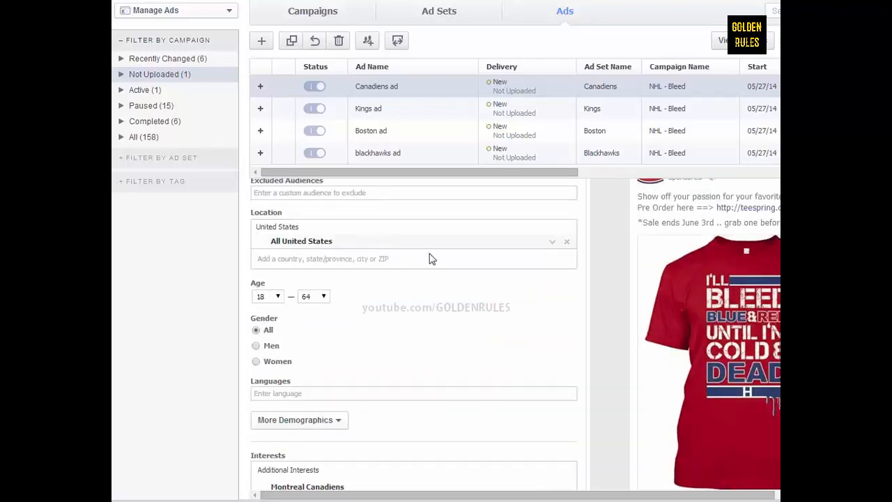
click(427, 262)
text(can)
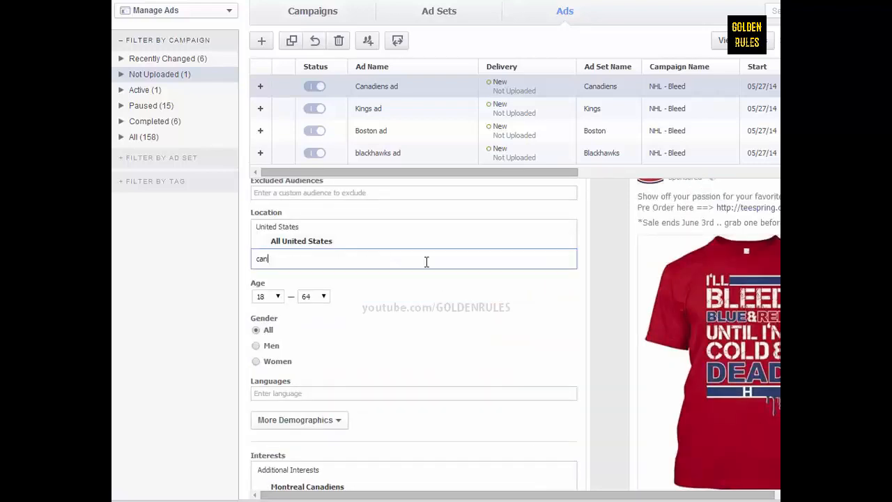
text(ad)
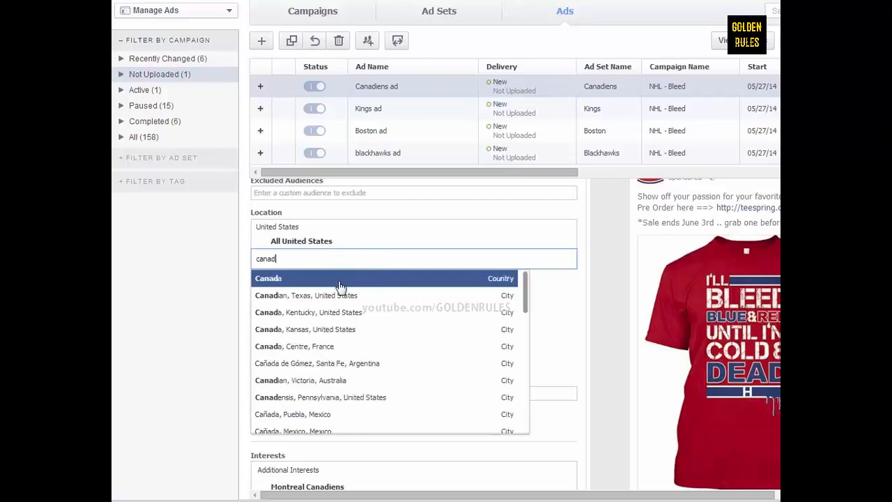
click(339, 282)
Remove the Sportsmen behavior from the Canadiens ad's audience targeting.
scroll(600, 380, down, 6)
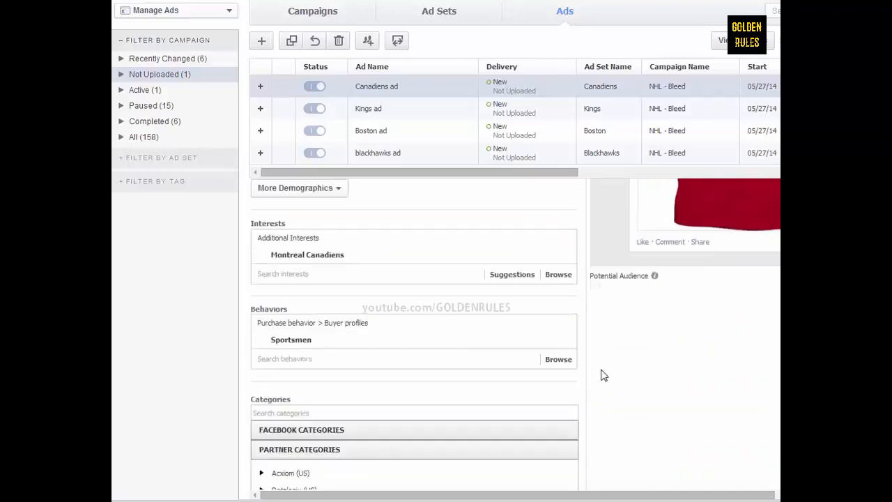
scroll(655, 415, up, 1)
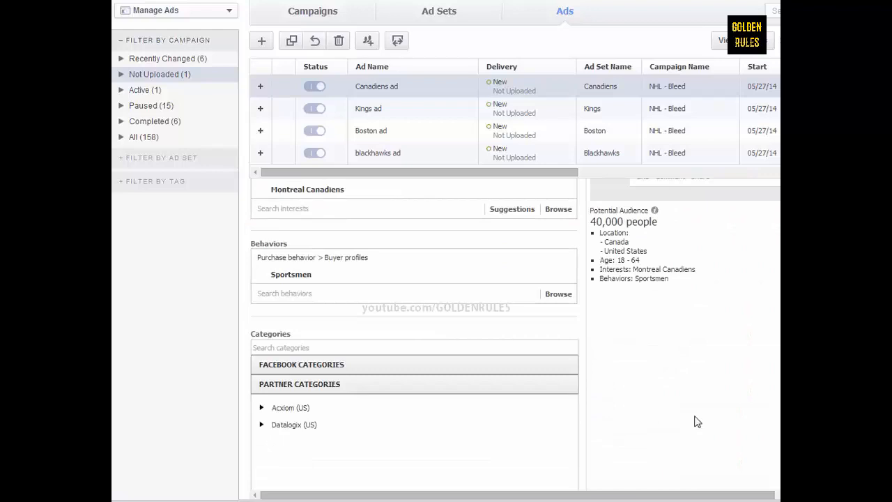
scroll(697, 422, up, 1)
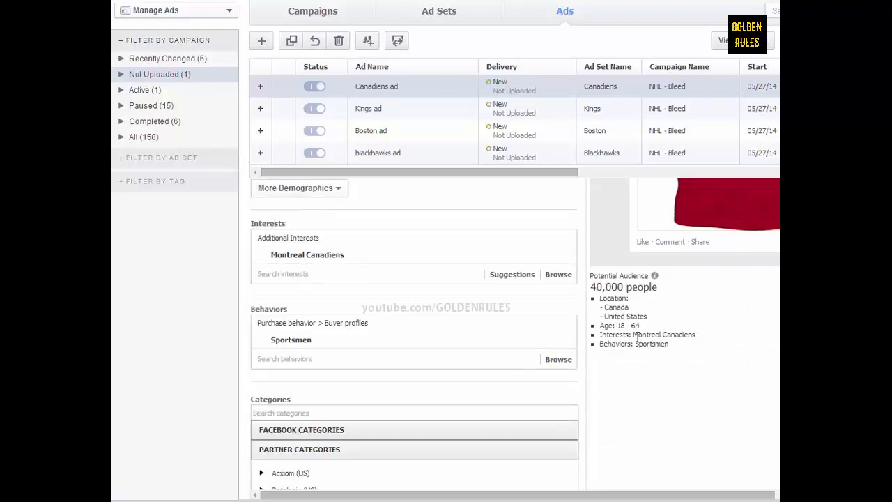
click(568, 343)
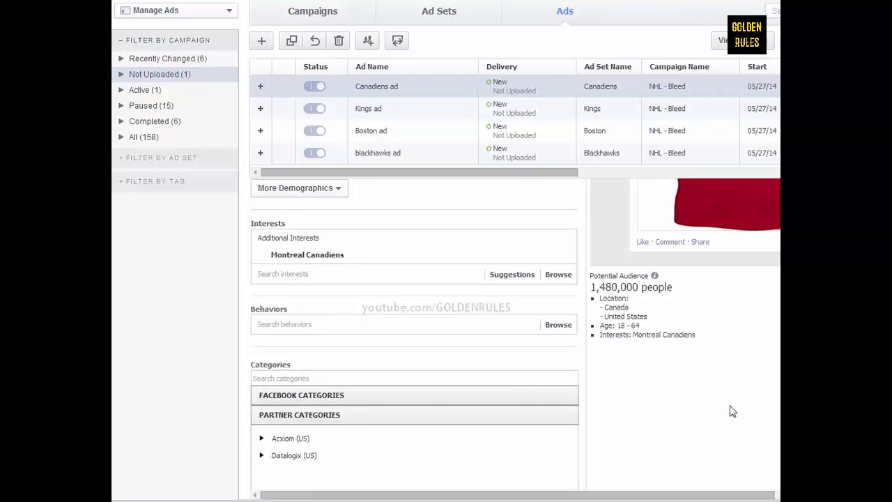
Remove All United States from the Canadiens ad's targeted locations.
scroll(732, 411, up, 2)
scroll(731, 408, down, 1)
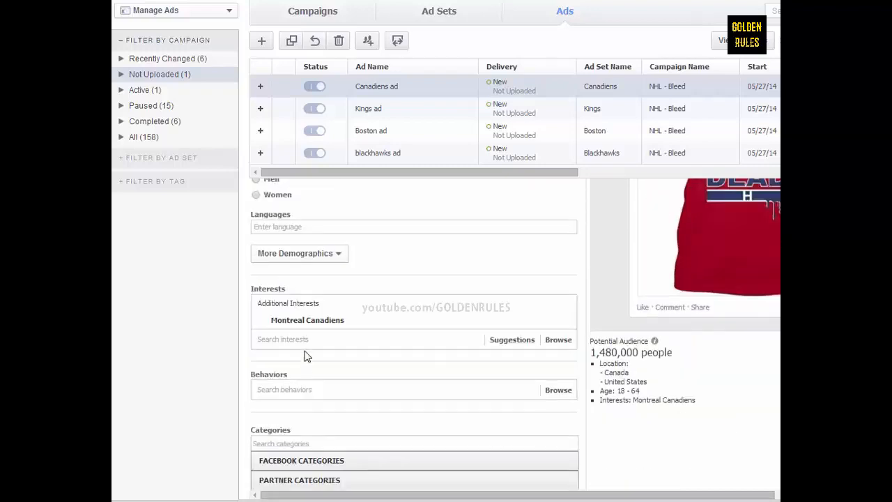
scroll(548, 325, up, 4)
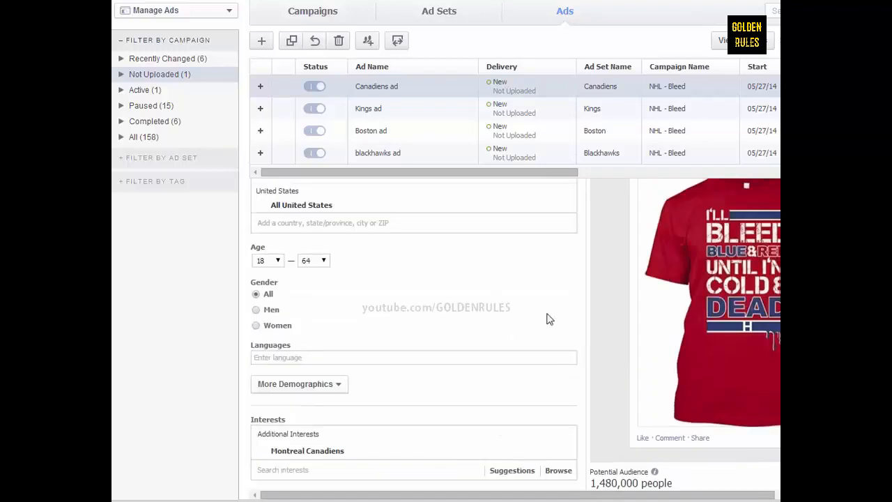
click(570, 339)
Add the Sportsmen behavior, found under Purchase behavior > Buyer profiles, to the Canadiens ad's audience.
scroll(579, 397, down, 4)
click(300, 359)
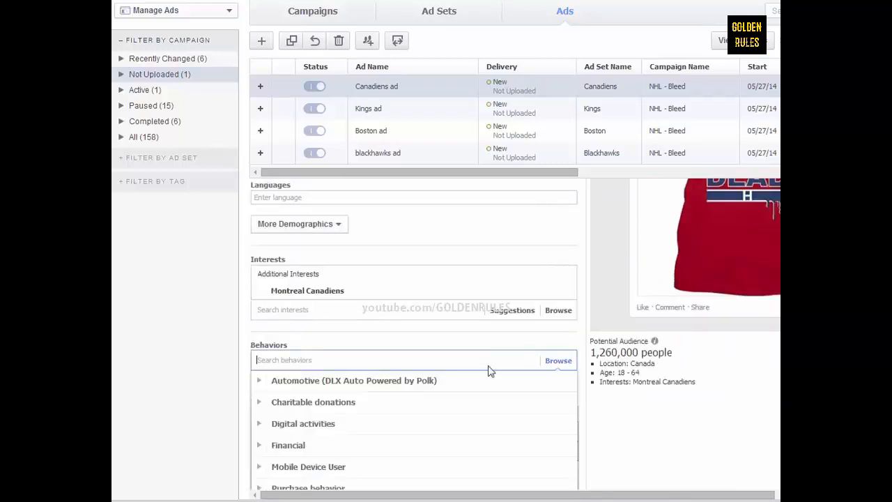
scroll(757, 433, down, 1)
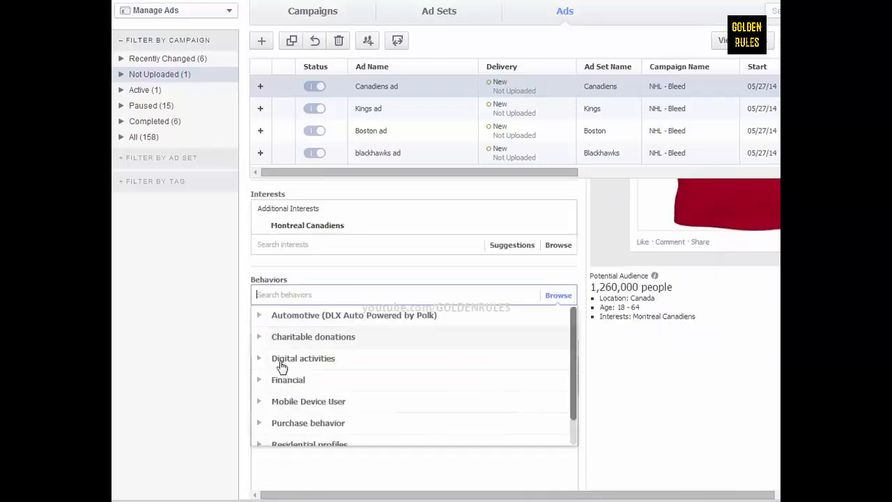
click(259, 423)
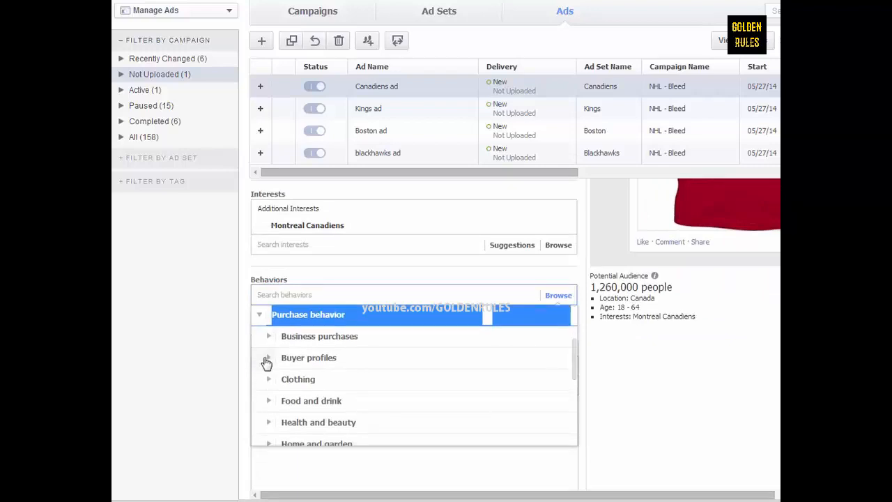
click(267, 358)
scroll(285, 400, down, 2)
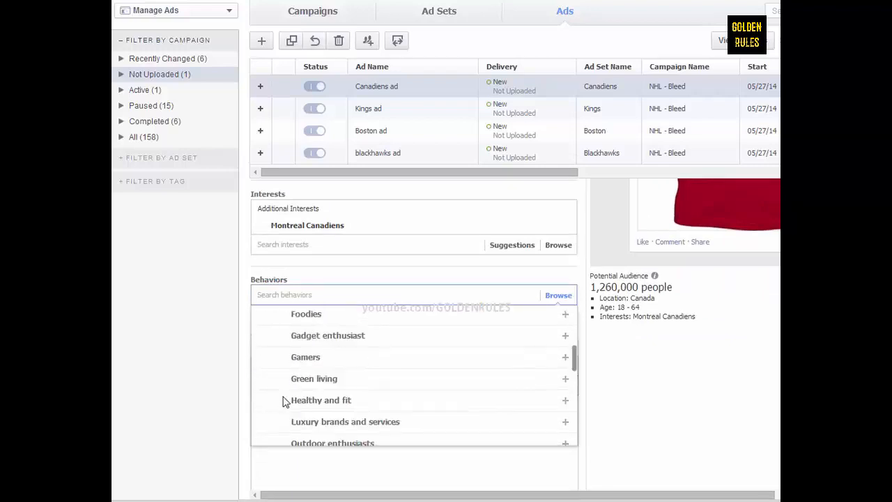
scroll(285, 401, down, 1)
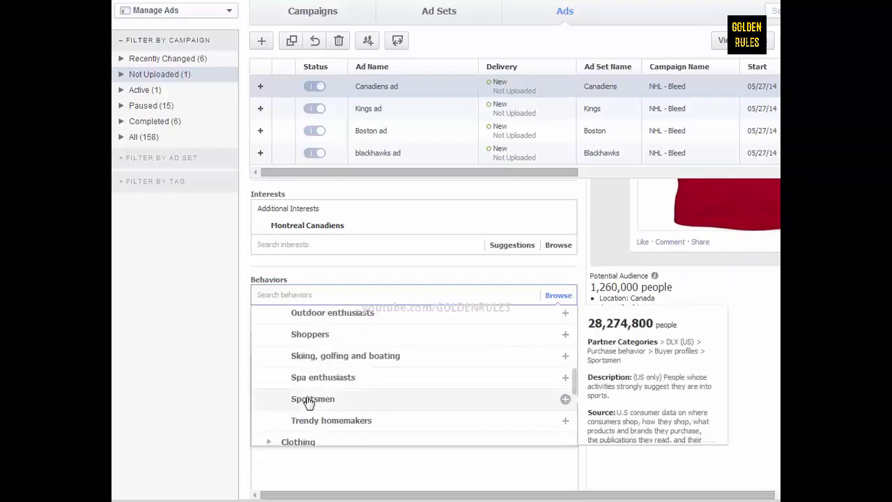
click(282, 402)
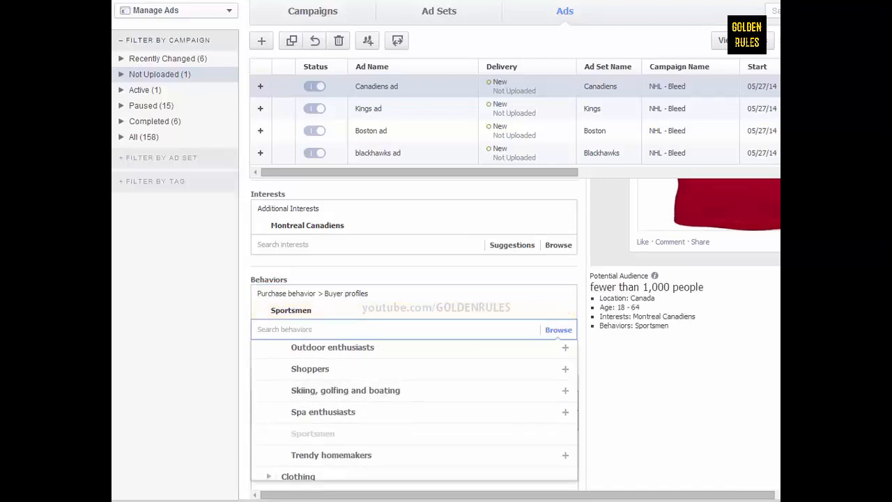
click(711, 364)
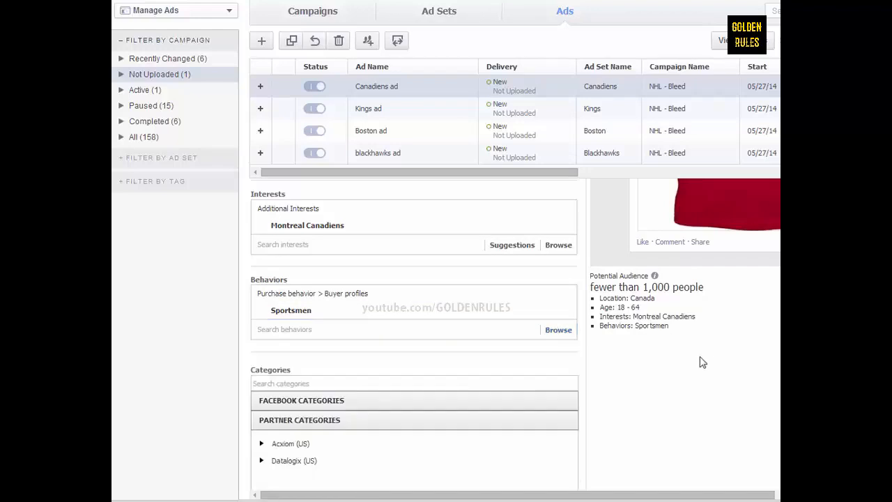
Replace the Canadiens ad's Sportsmen behavior with Online buyers from Purchase behavior > Purchase habits.
click(568, 313)
click(305, 293)
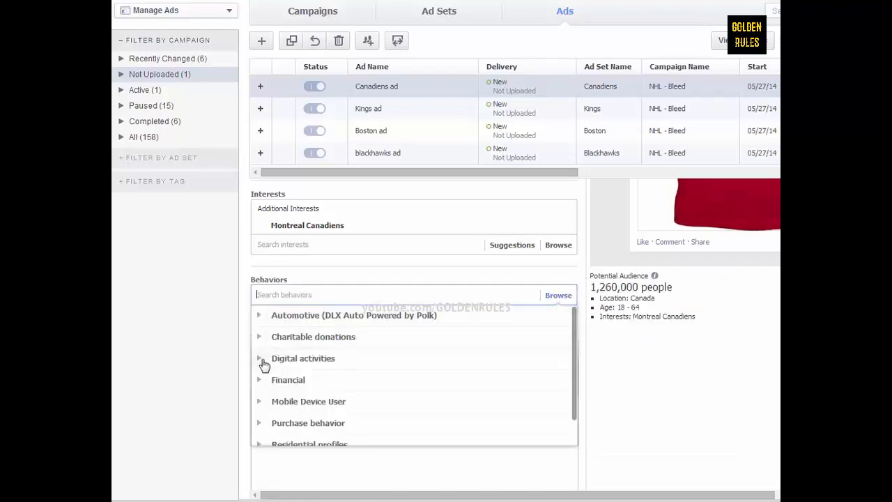
scroll(269, 396, down, 1)
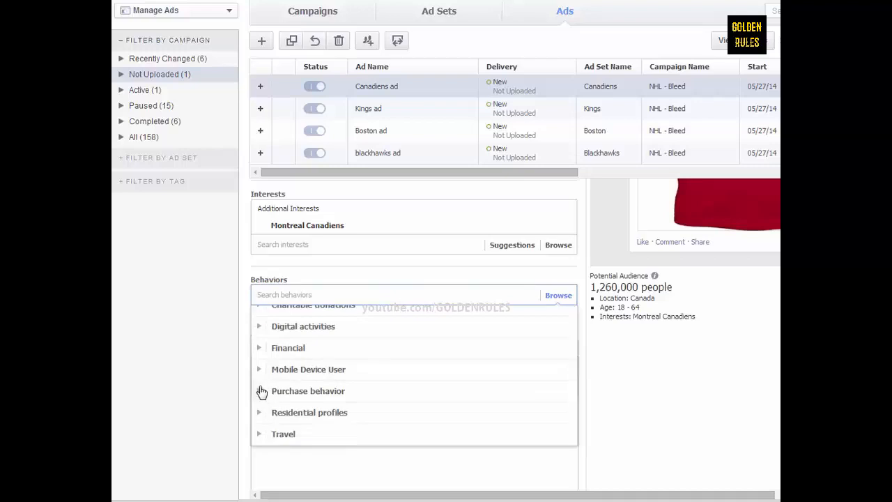
click(267, 394)
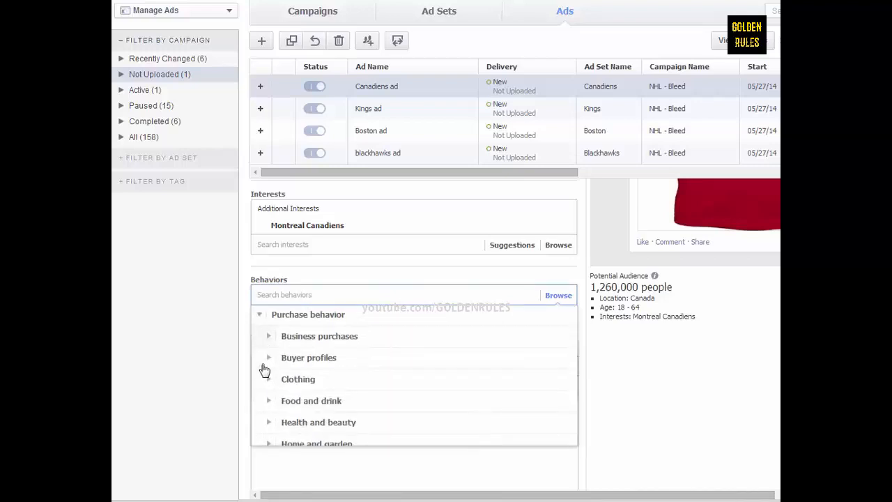
scroll(270, 377, down, 1)
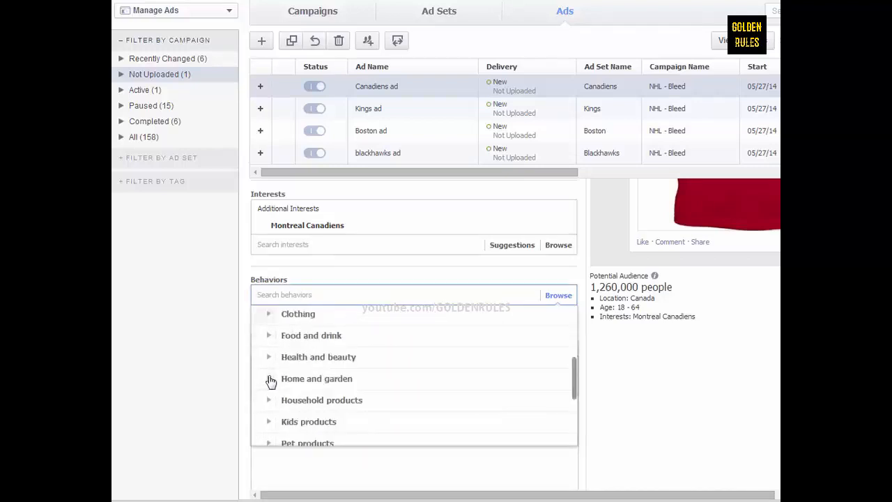
scroll(268, 397, down, 1)
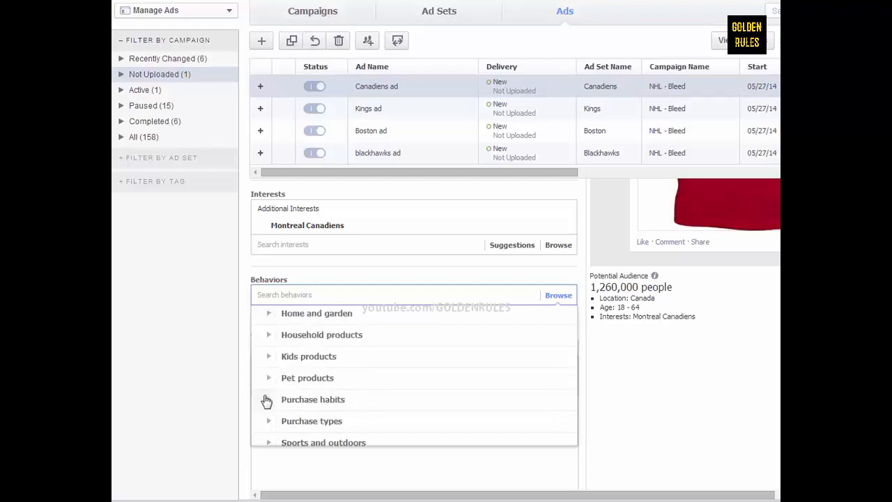
click(270, 401)
scroll(270, 403, down, 1)
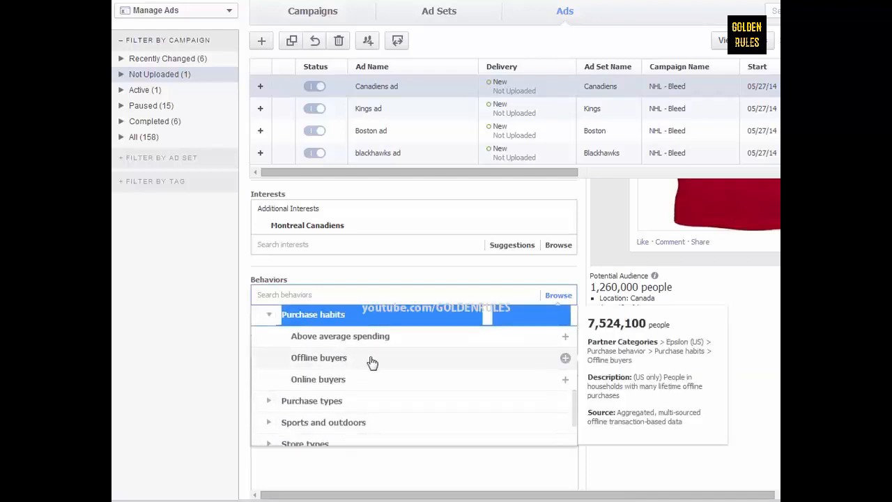
click(375, 381)
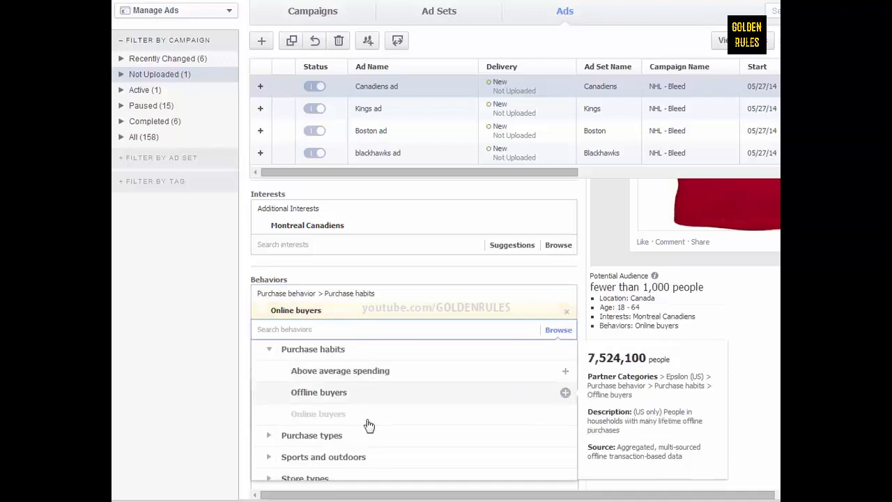
mouse_move(387, 418)
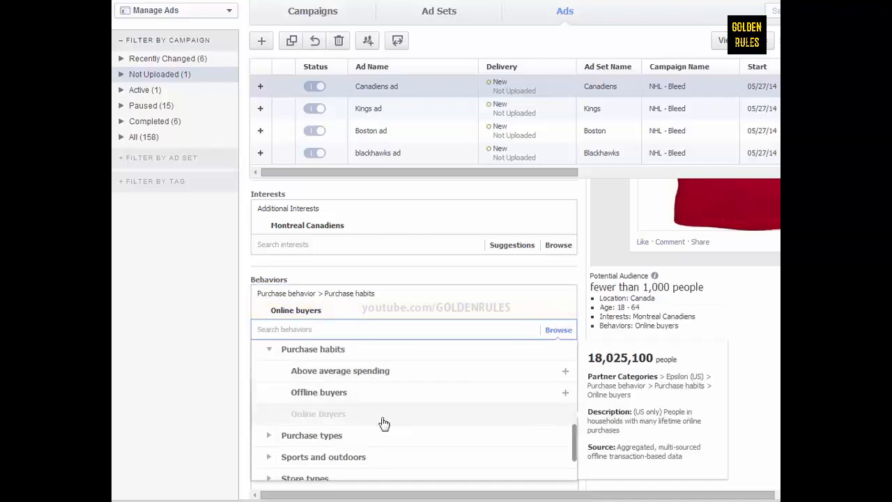
Remove the Online buyers behavior from the Canadiens ad's audience and close the behavior list.
click(342, 419)
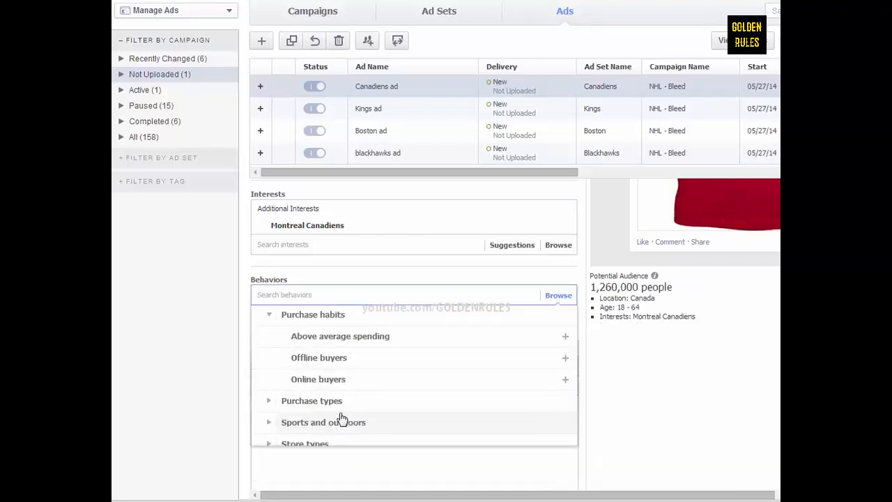
click(546, 298)
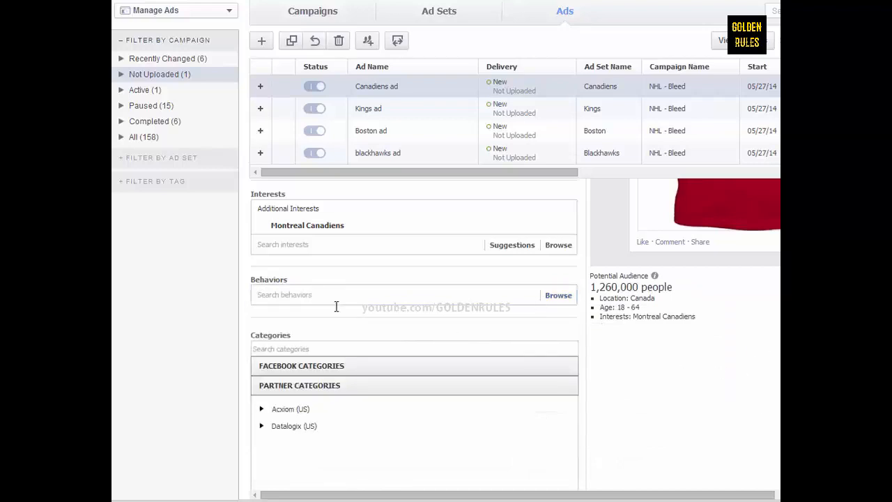
Review the Canadiens ad's audience, optimization and pricing, and creative settings, including its tracking pixel and placement.
scroll(762, 395, up, 5)
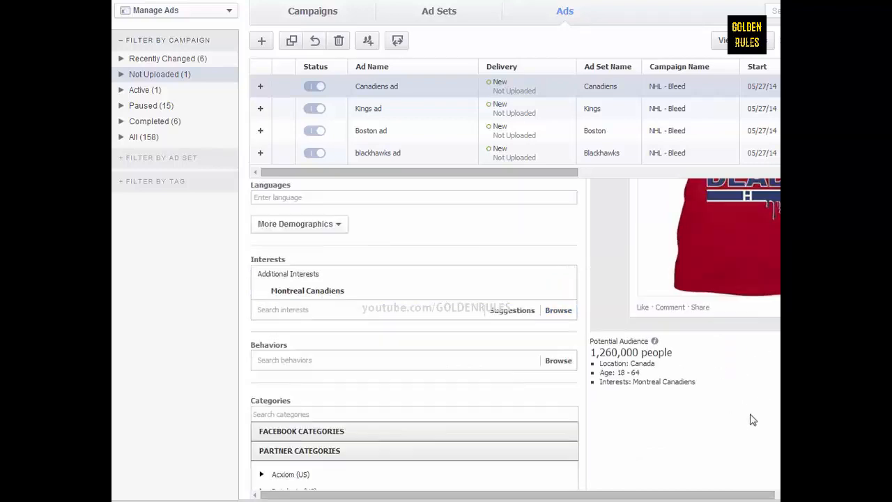
scroll(606, 397, up, 3)
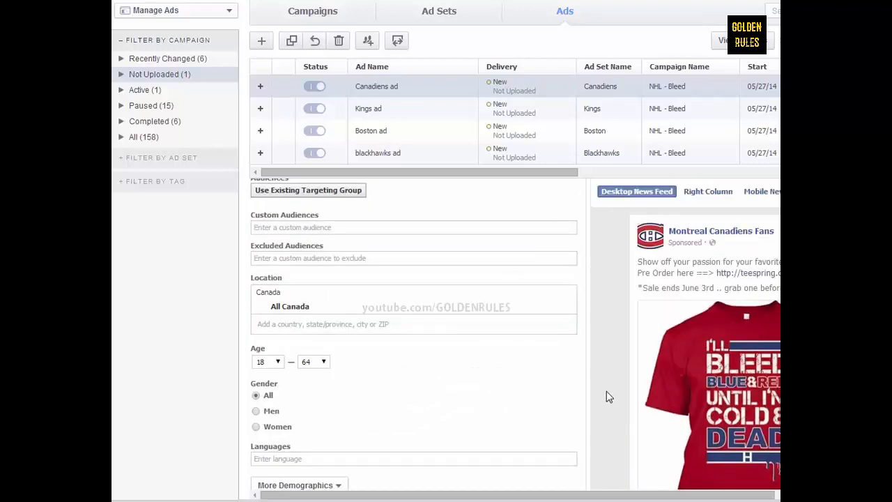
scroll(607, 391, down, 10)
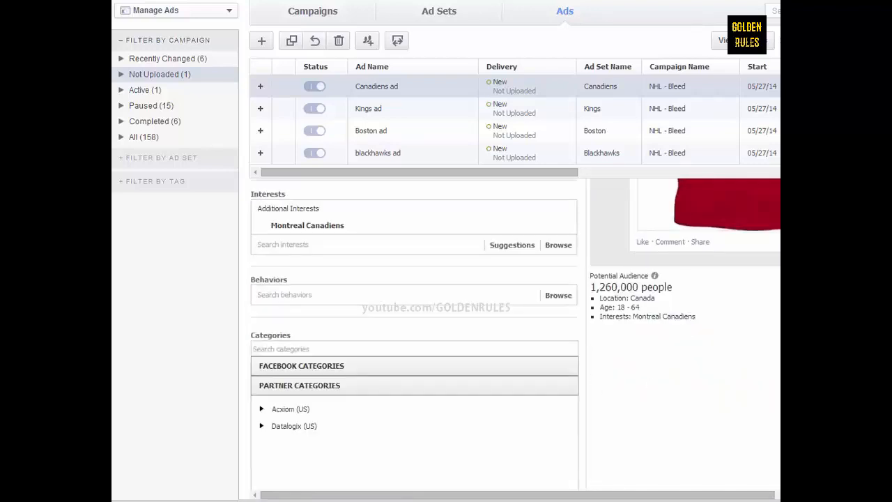
scroll(702, 392, up, 10)
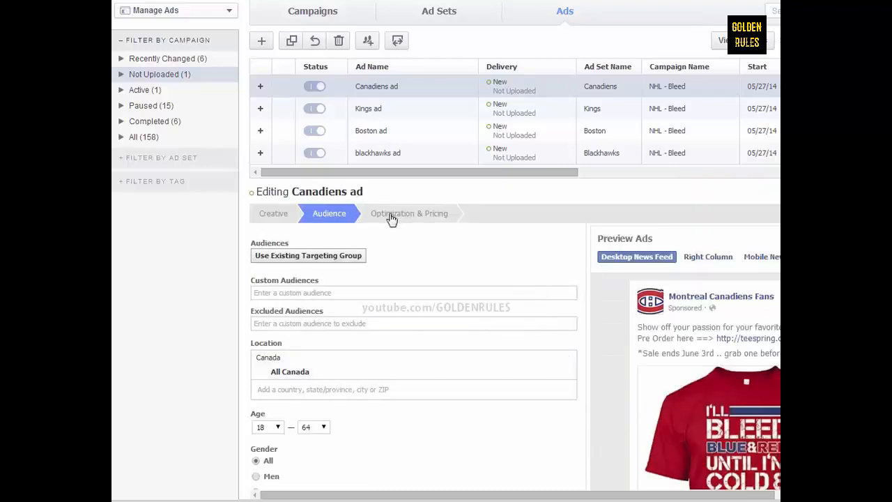
click(393, 218)
click(322, 217)
click(267, 214)
scroll(548, 345, down, 2)
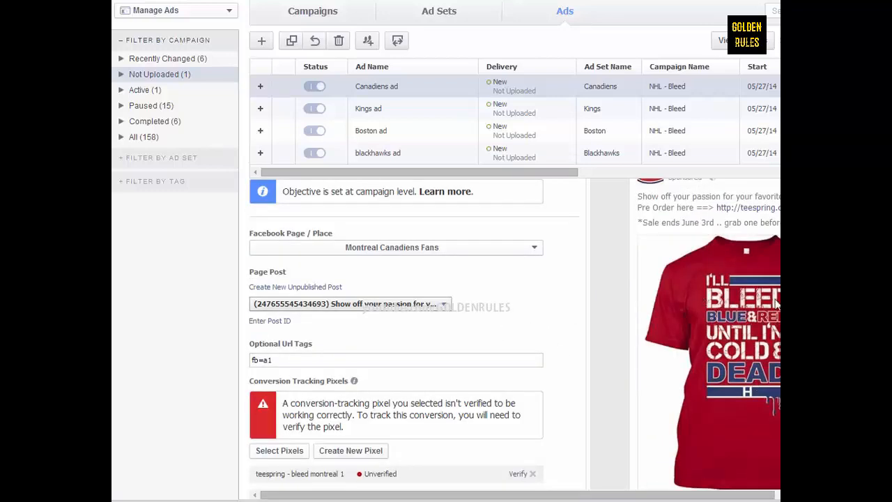
scroll(616, 360, down, 3)
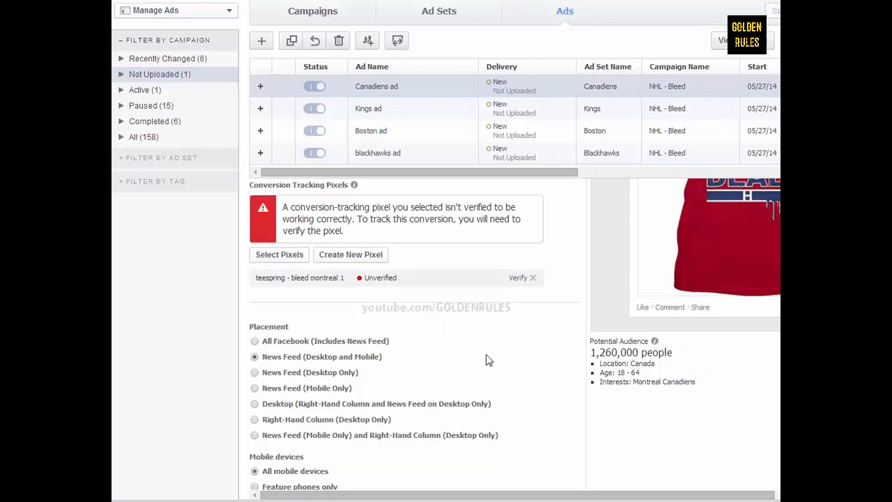
scroll(624, 433, down, 3)
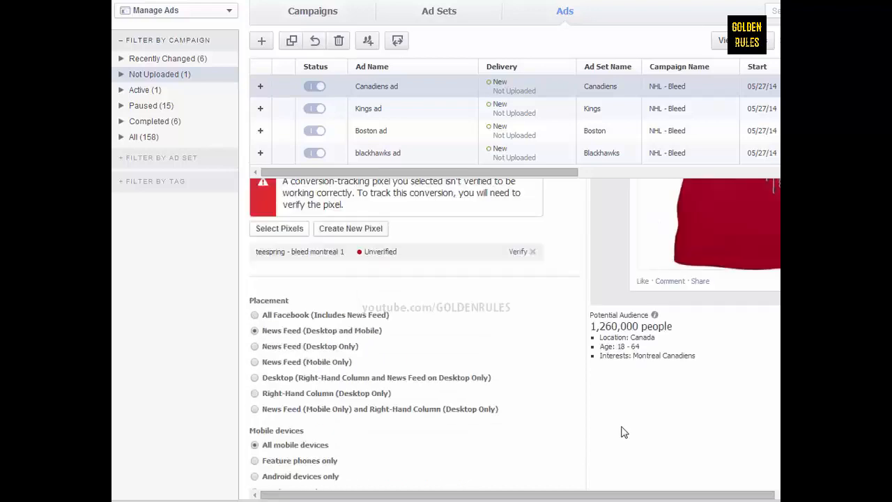
scroll(592, 432, up, 8)
Try adding United States to the Canadiens ad's targeted locations, check the potential audience, and remove that country again.
click(342, 217)
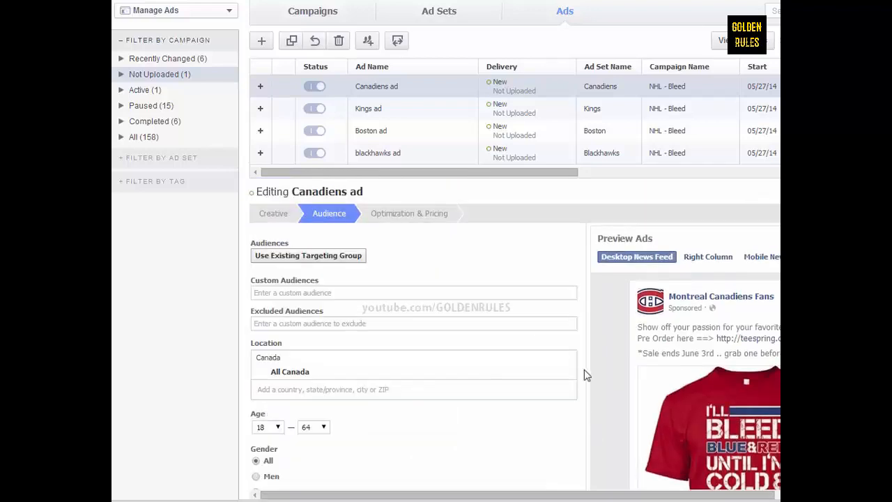
scroll(260, 305, down, 1)
scroll(496, 377, down, 1)
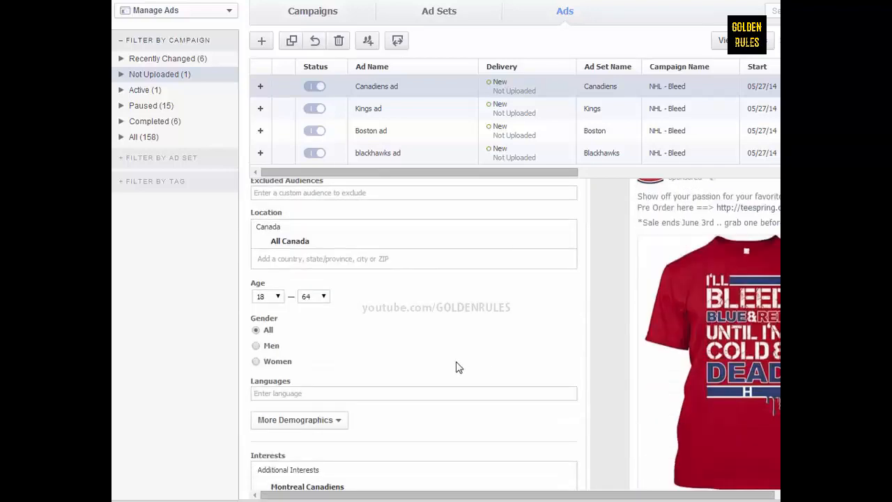
click(376, 258)
text(unit)
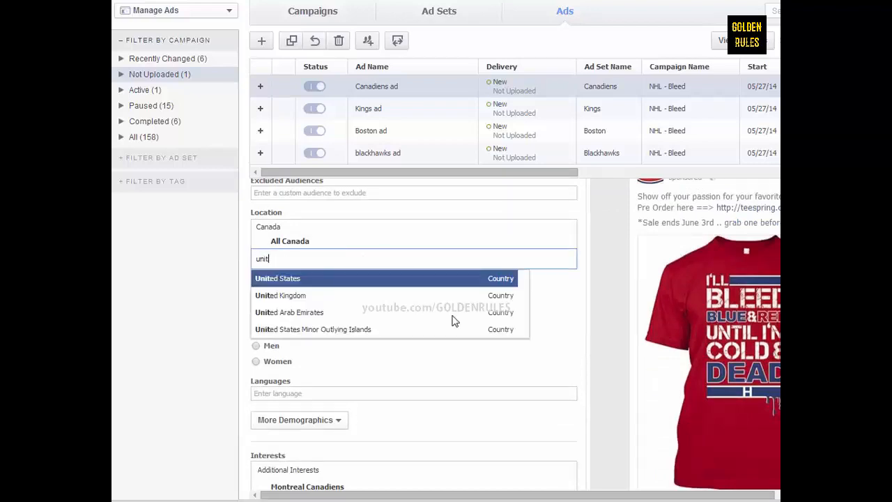
key(Return)
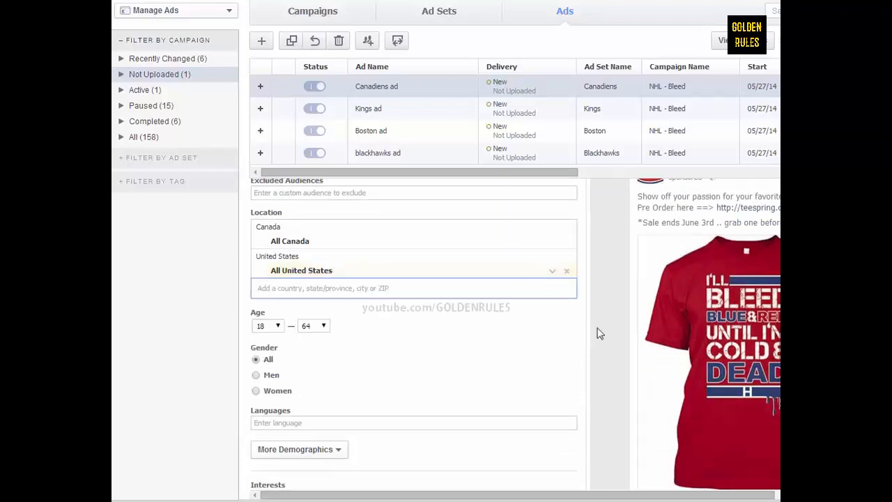
scroll(608, 335, down, 3)
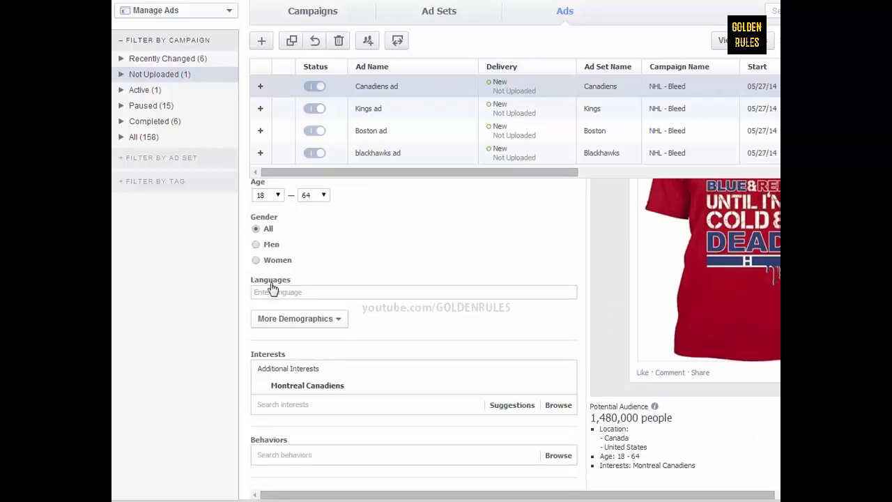
scroll(608, 361, down, 2)
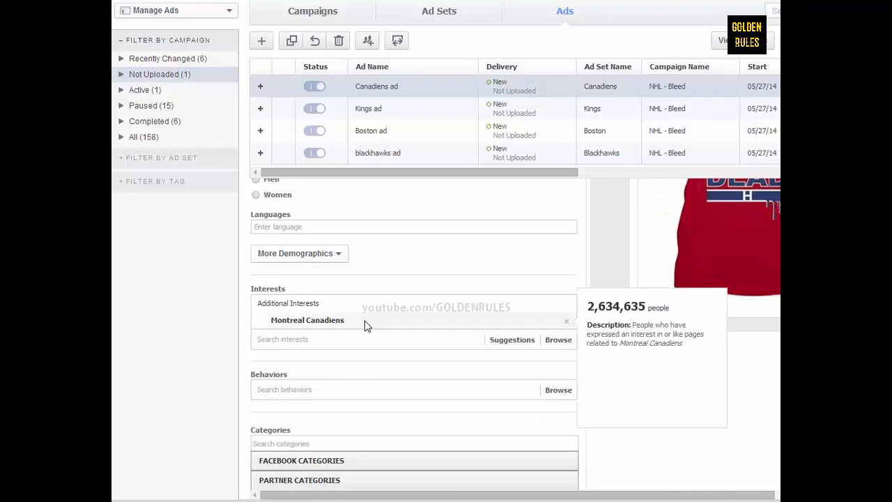
scroll(641, 443, down, 3)
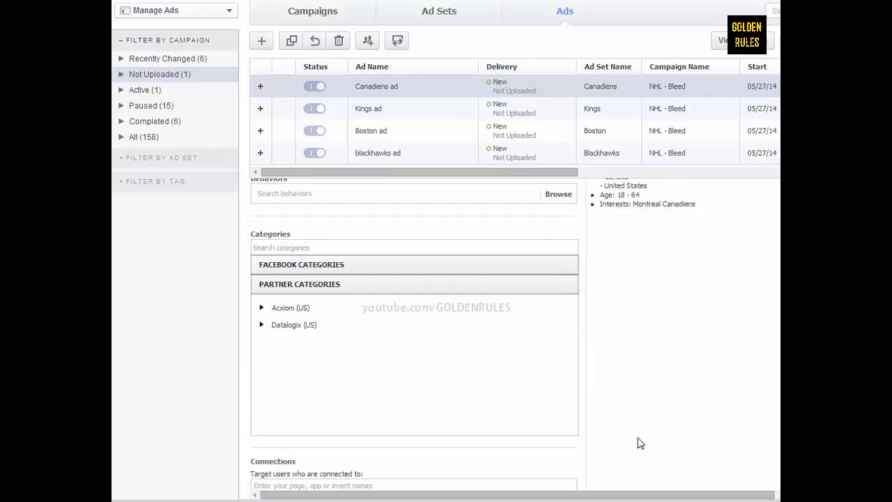
scroll(640, 443, up, 6)
scroll(640, 444, up, 2)
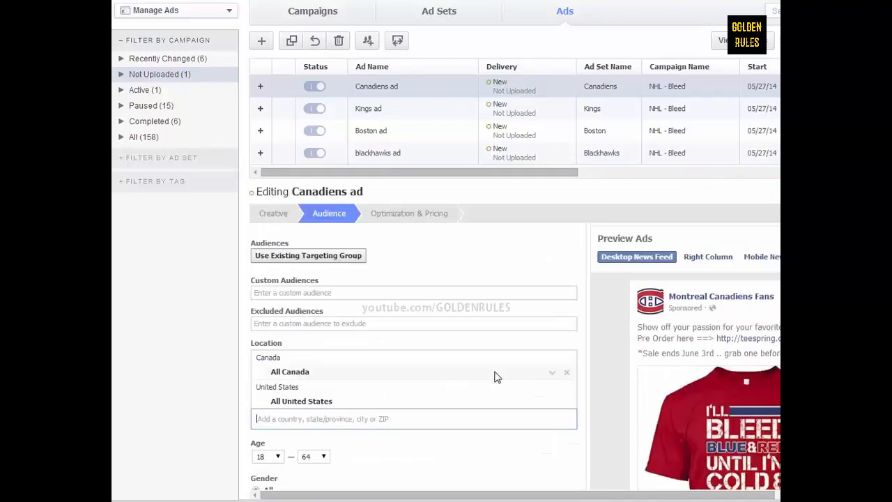
click(567, 404)
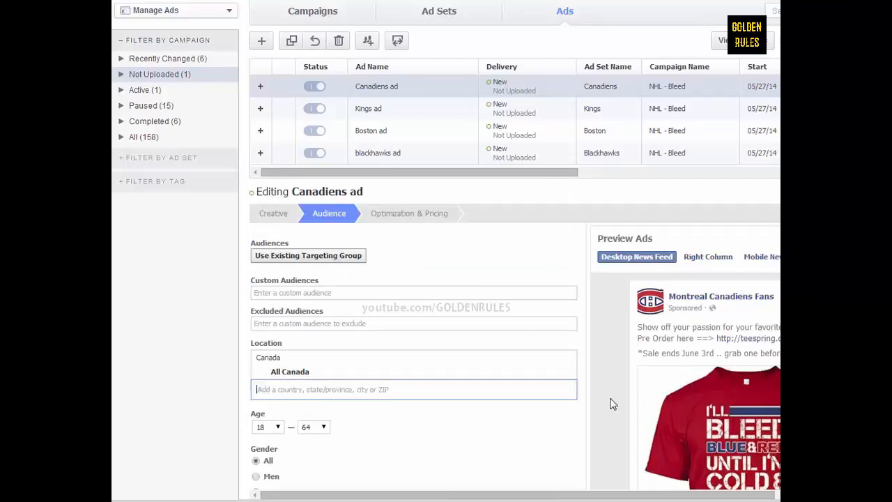
Examine the Canadiens ad's location, age, gender, interest and category targeting and its potential audience.
scroll(617, 418, down, 1)
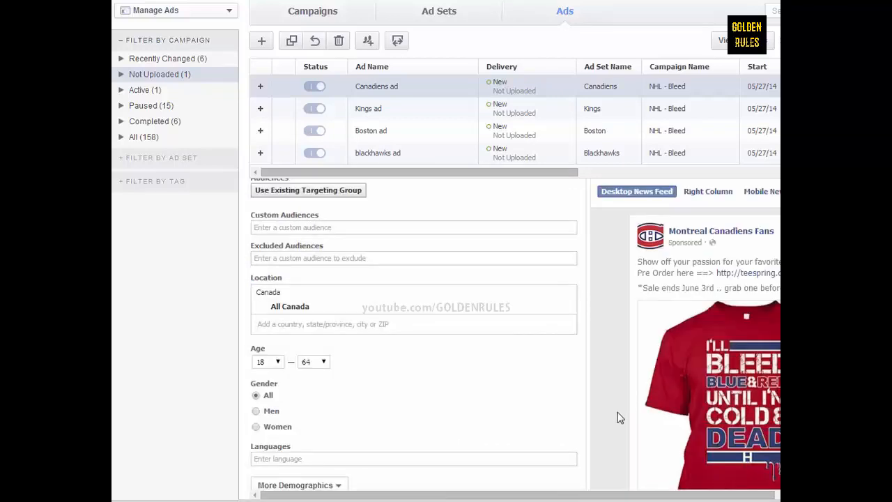
scroll(617, 417, down, 1)
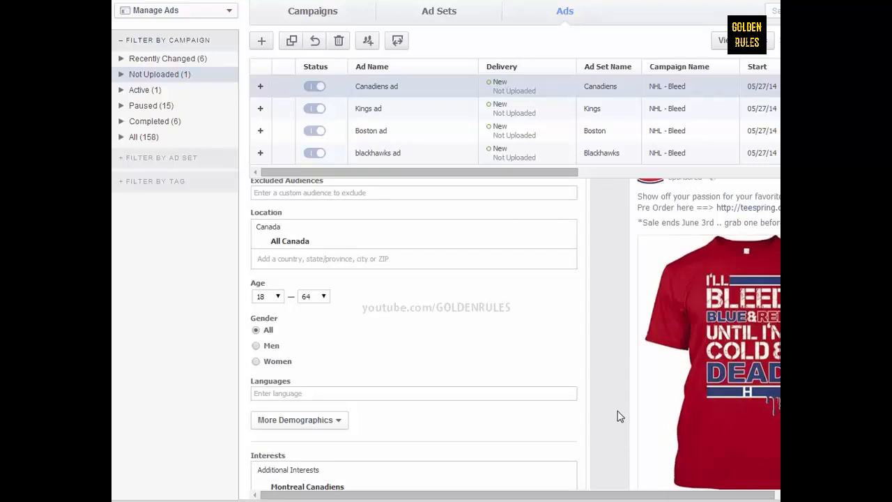
scroll(602, 388, down, 2)
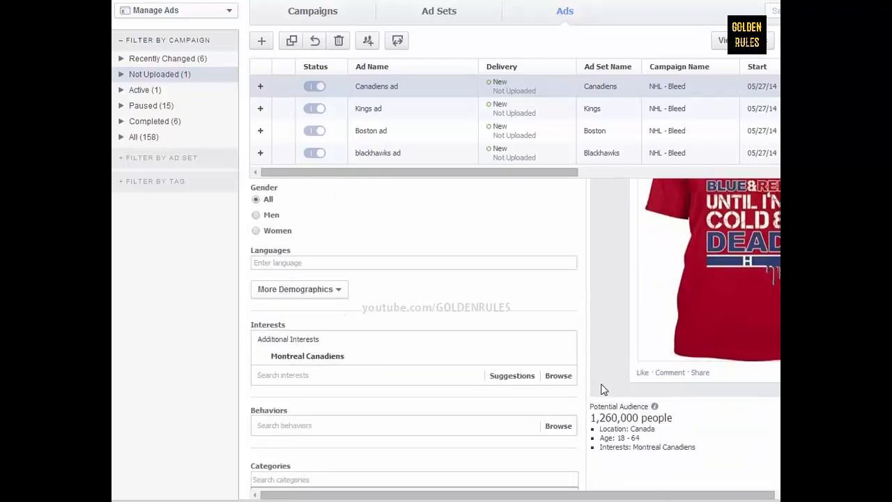
scroll(625, 428, down, 4)
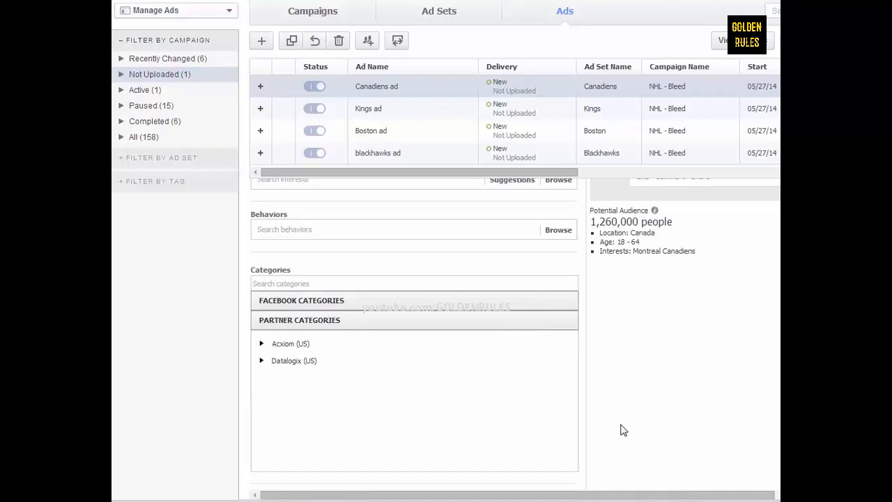
scroll(624, 430, down, 4)
scroll(624, 431, up, 10)
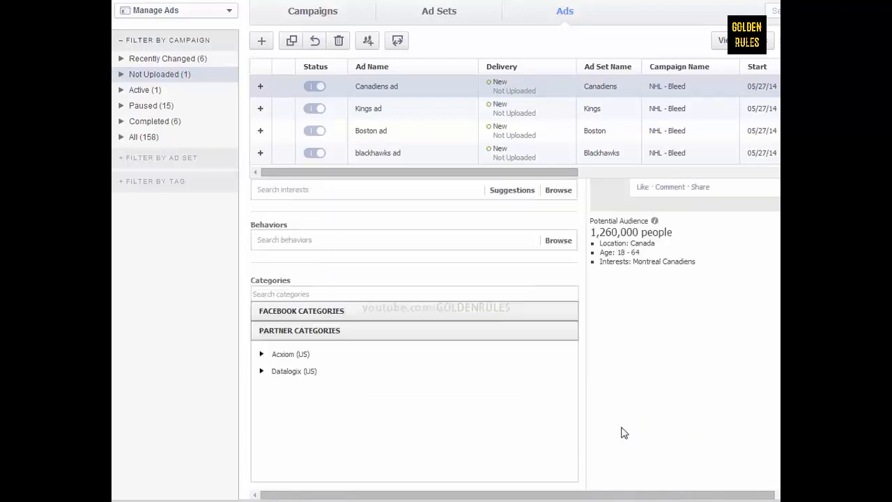
scroll(624, 433, up, 2)
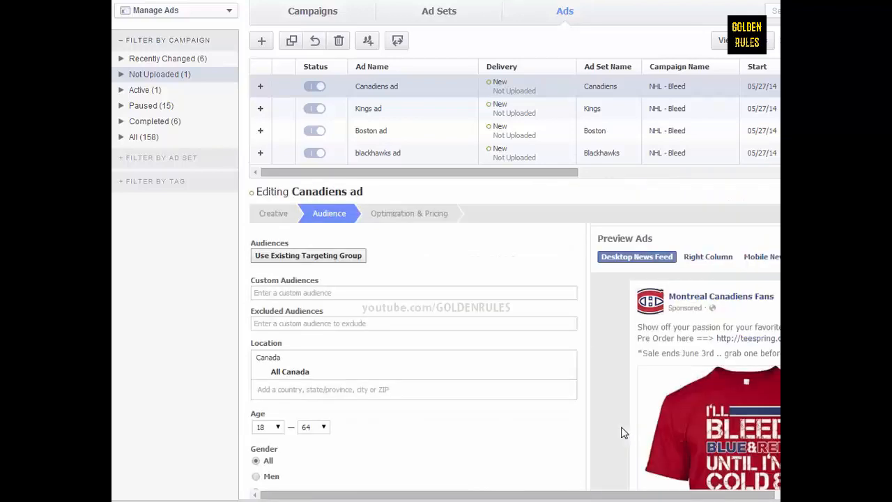
click(281, 215)
Duplicate the Canadiens ad set and rename the copy as Rangers.
click(439, 11)
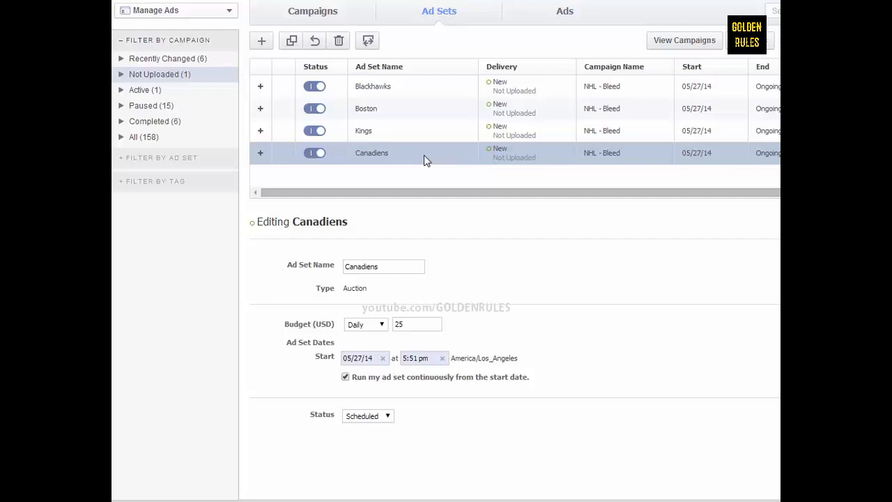
click(292, 42)
click(628, 257)
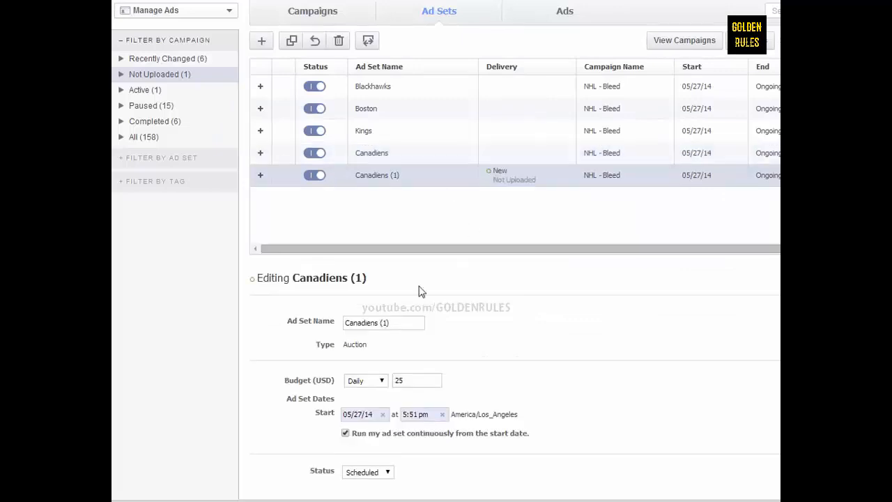
drag(403, 322, 316, 324)
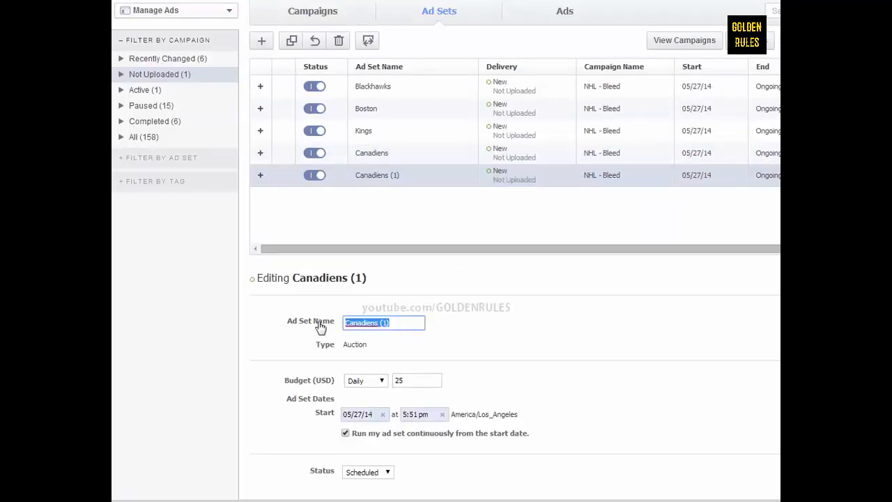
text(Rangers)
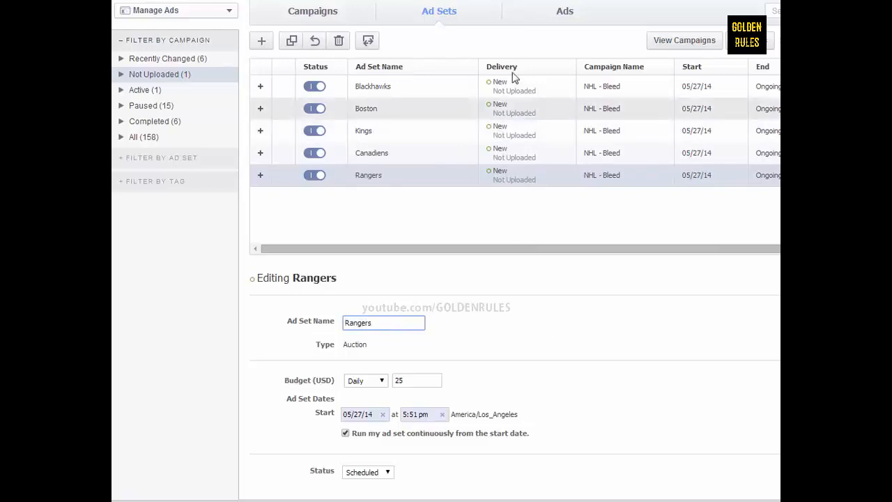
Rename the duplicated Canadiens ad in the Rangers ad set as Rangers ad.
click(565, 10)
drag(616, 178, 617, 216)
click(614, 87)
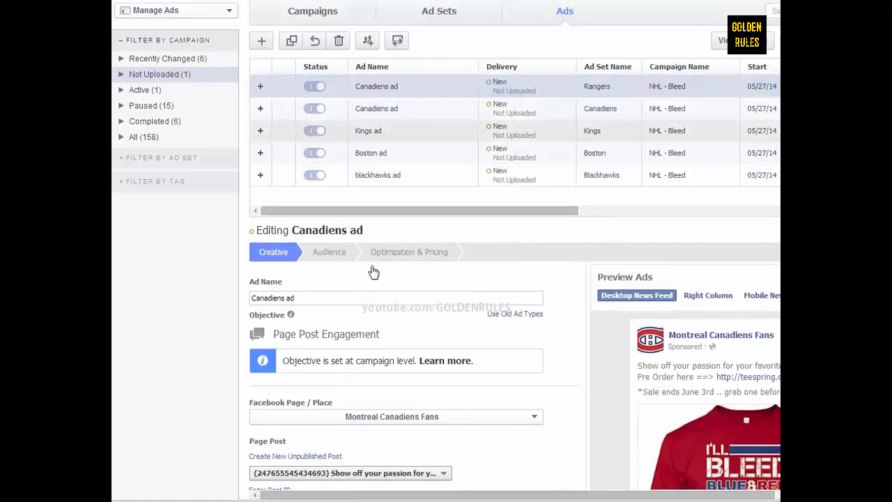
double_click(268, 298)
text(Rangers)
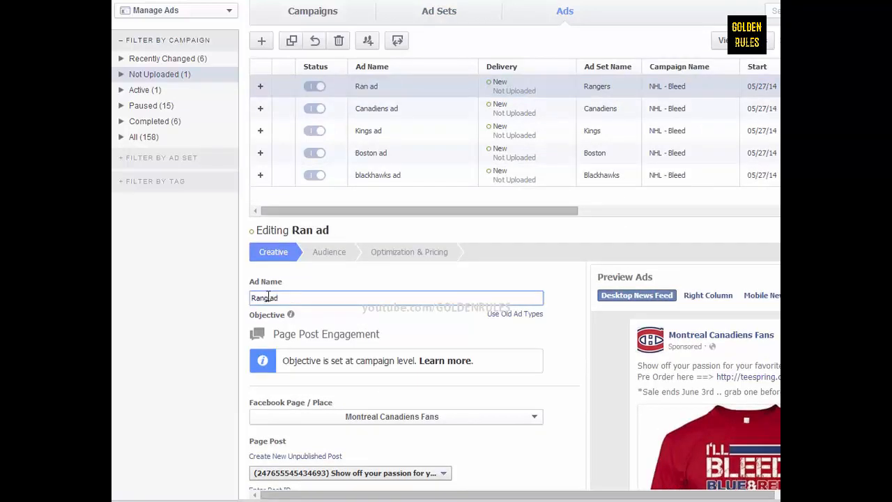
Set the Rangers ad's Facebook page to New York Rangers Fans and its page post to the "Show off your passion" post.
scroll(589, 414, down, 3)
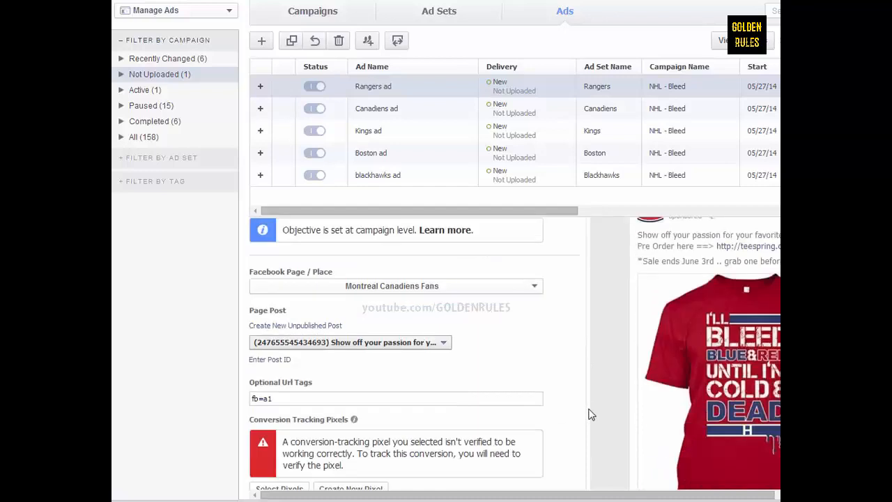
click(415, 287)
scroll(387, 367, down, 10)
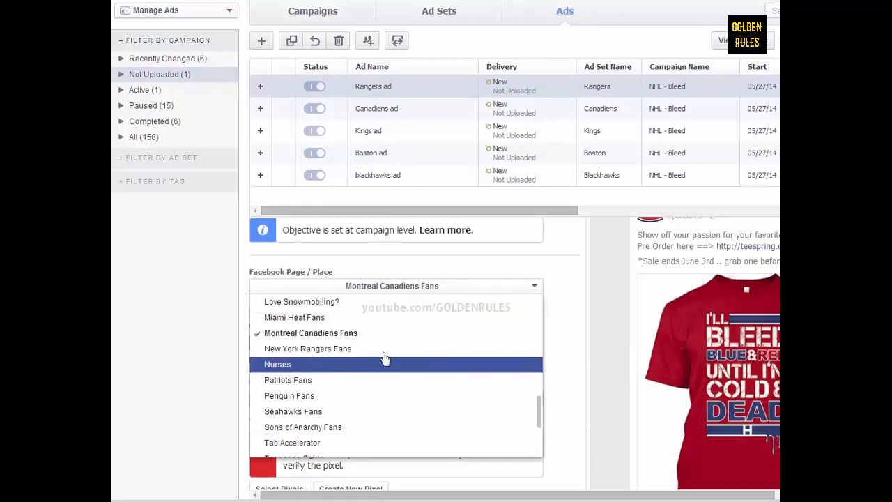
click(381, 348)
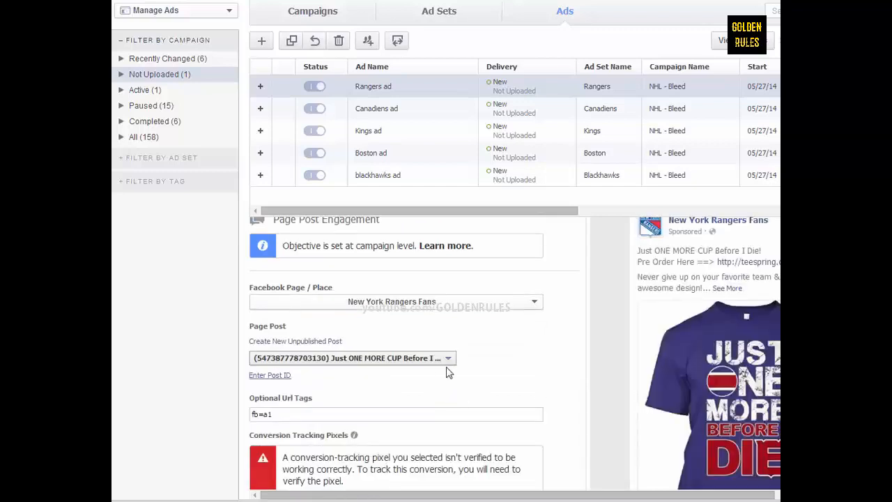
click(444, 359)
click(436, 389)
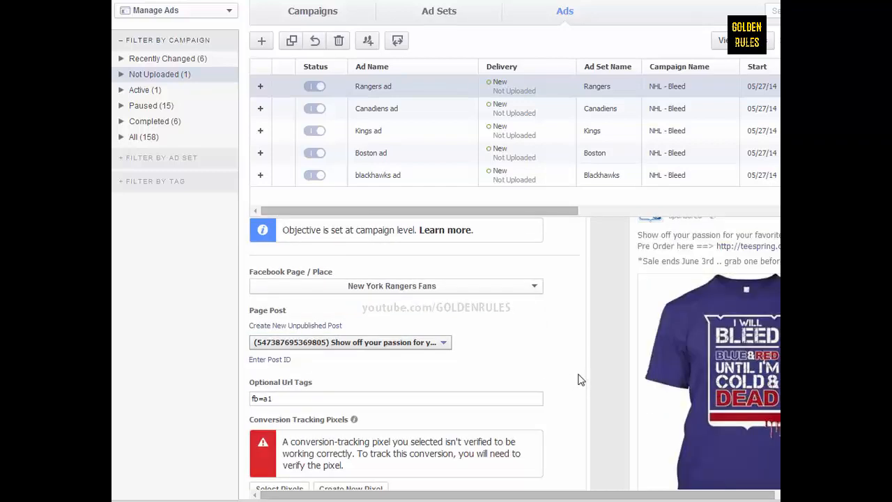
scroll(581, 380, down, 2)
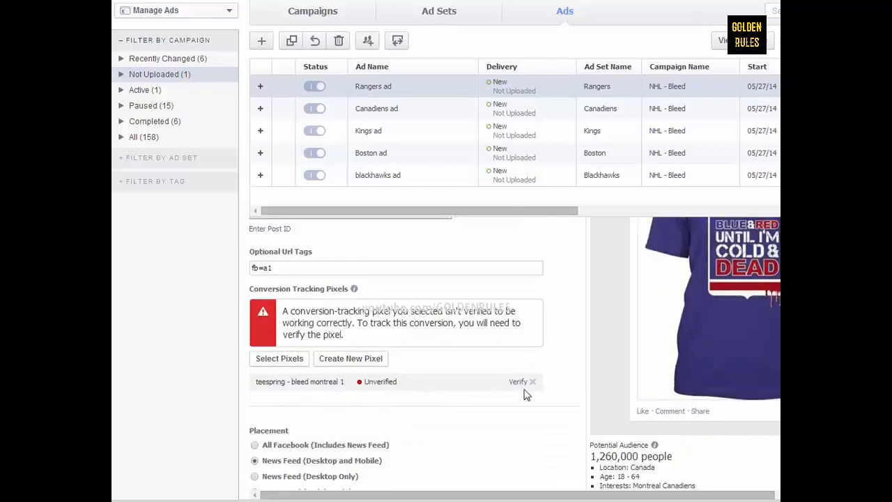
Replace the Rangers ad's Montreal conversion-tracking pixel with the "teespring - bleed rangers 1" pixel.
click(532, 381)
click(275, 307)
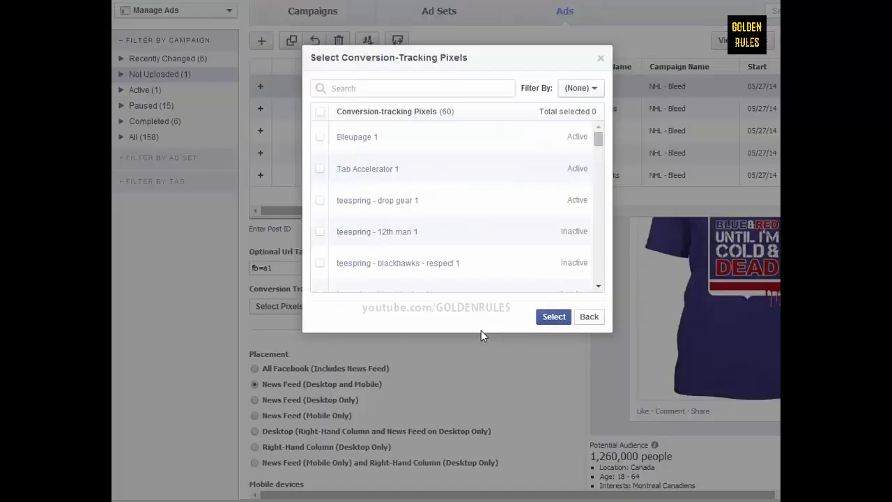
text(ra)
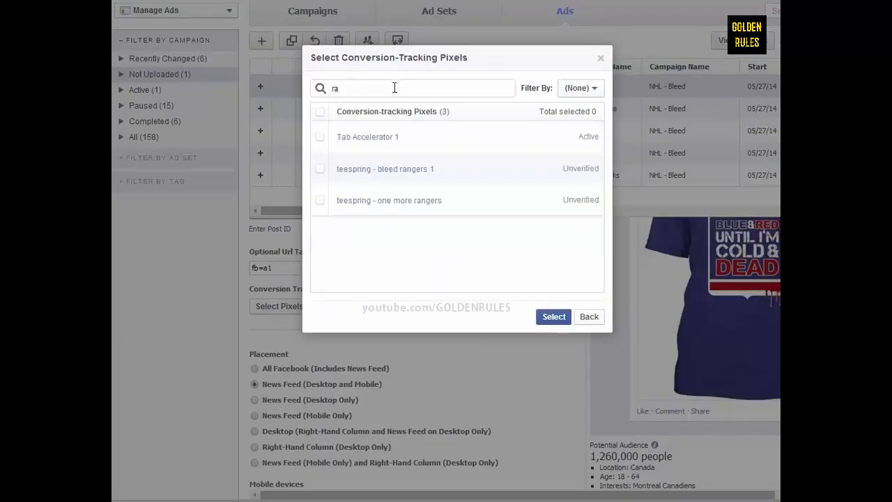
click(428, 174)
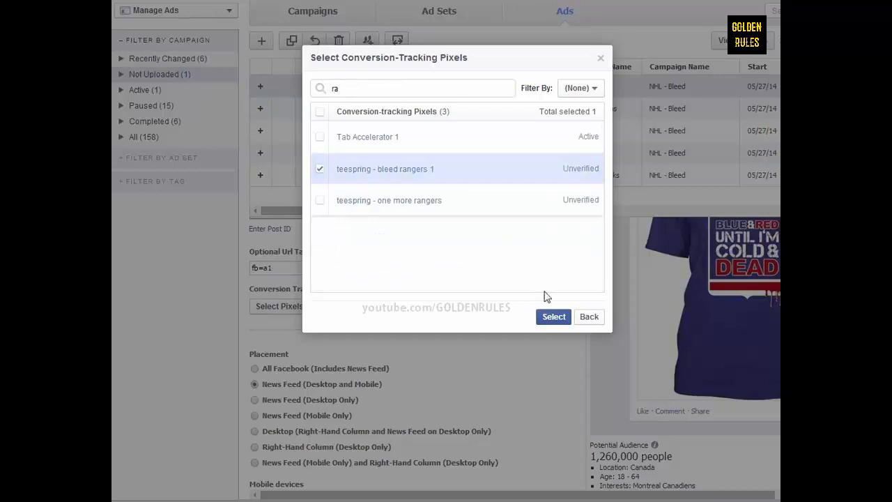
click(555, 317)
Change the Rangers ad's audience location from Canada to United States.
scroll(581, 422, up, 4)
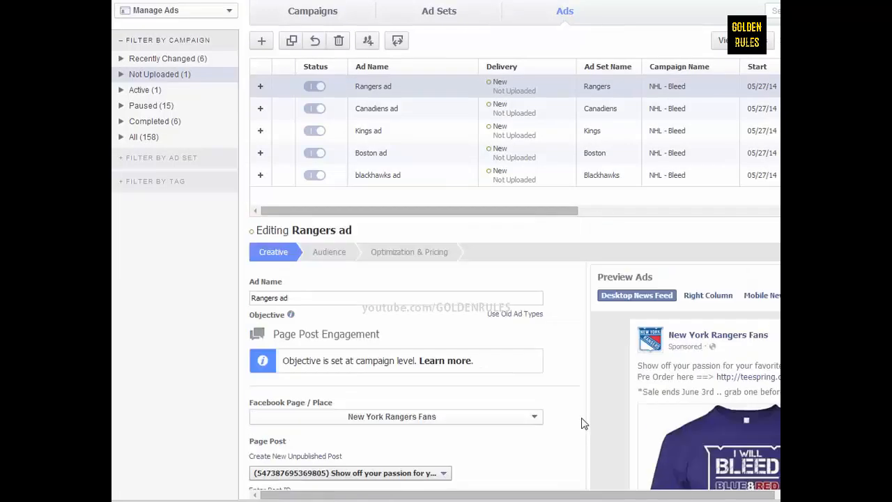
click(328, 254)
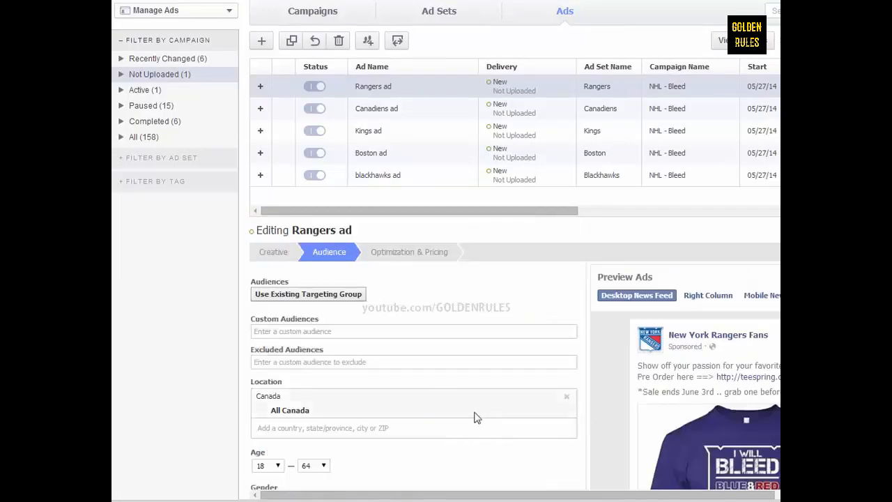
click(567, 414)
text(united)
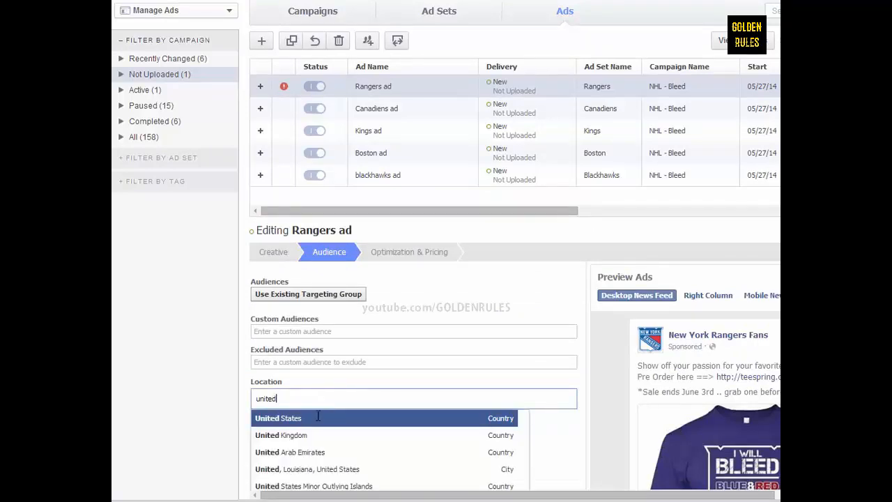
click(319, 420)
Replace the Montreal Canadiens interest in the Rangers ad's audience with New York Rangers.
scroll(598, 442, down, 4)
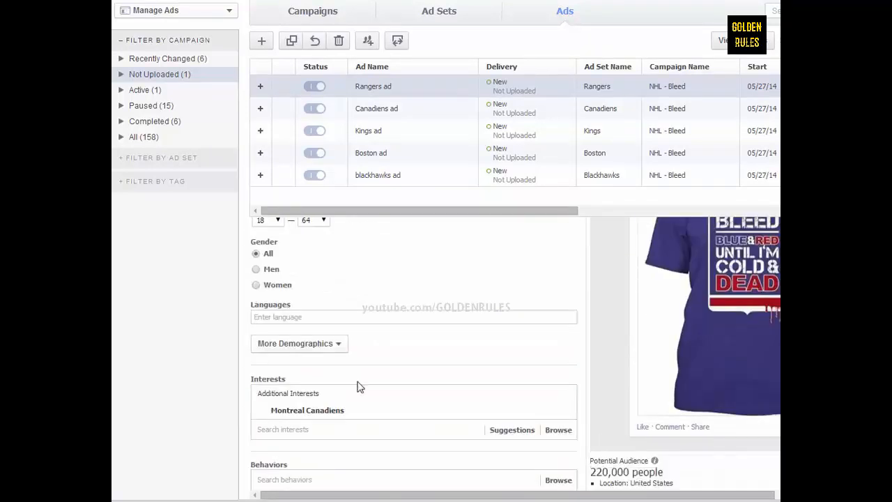
click(567, 413)
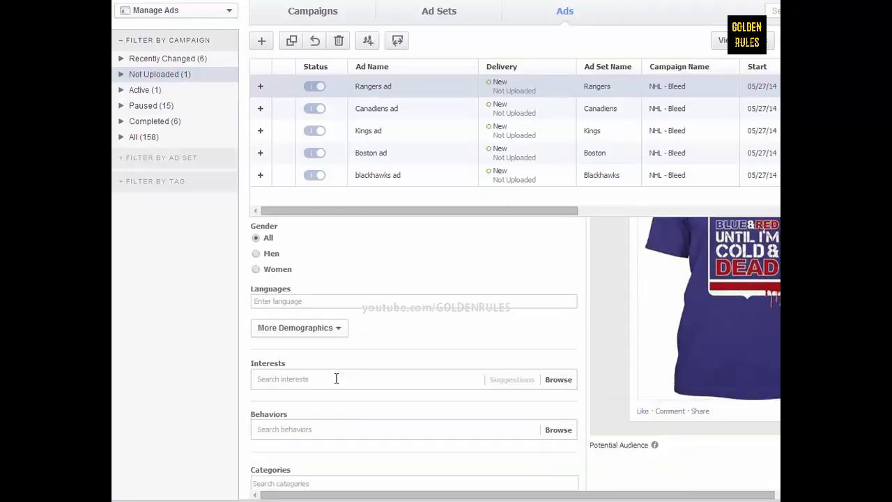
click(337, 380)
text(new york ranger)
click(350, 407)
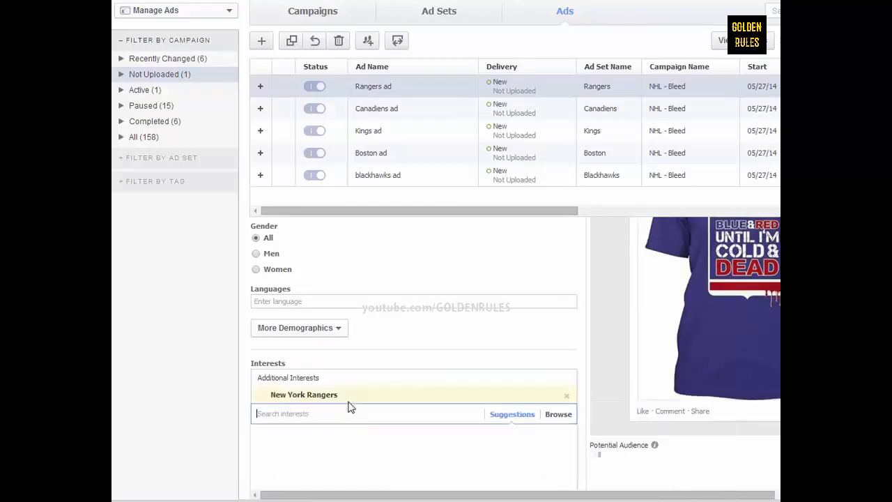
scroll(572, 427, down, 1)
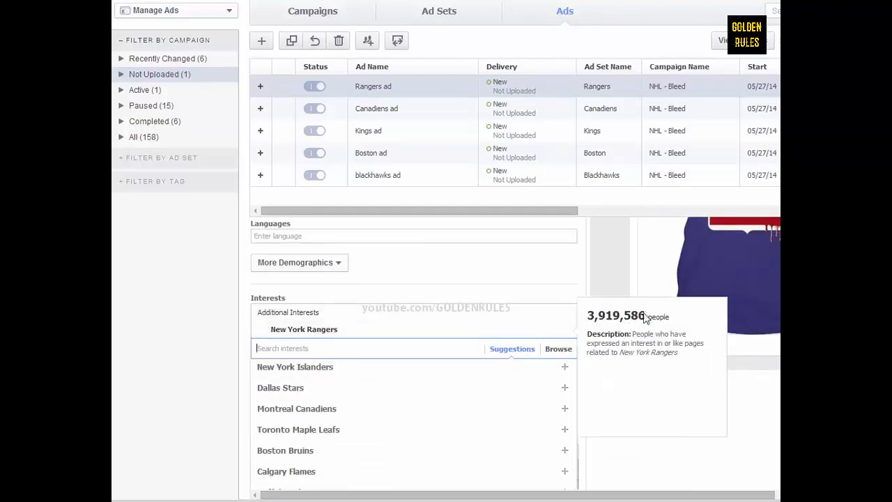
click(753, 428)
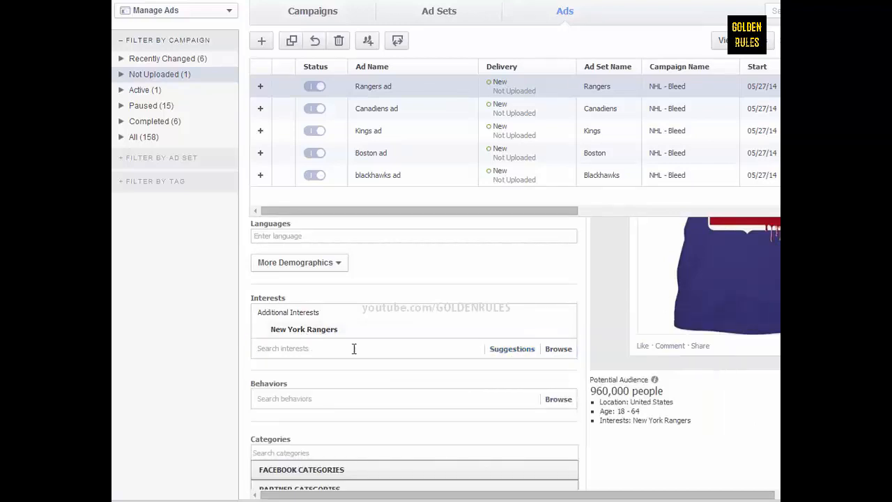
Add the Sportsmen behavior from the Purchase behavior > Buyer profiles group to the Rangers ad's audience.
scroll(693, 418, down, 1)
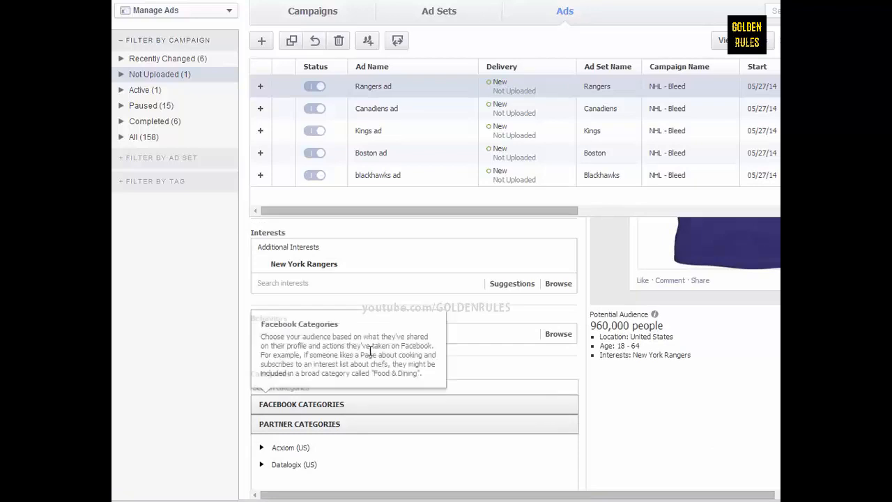
scroll(315, 308, down, 1)
click(273, 269)
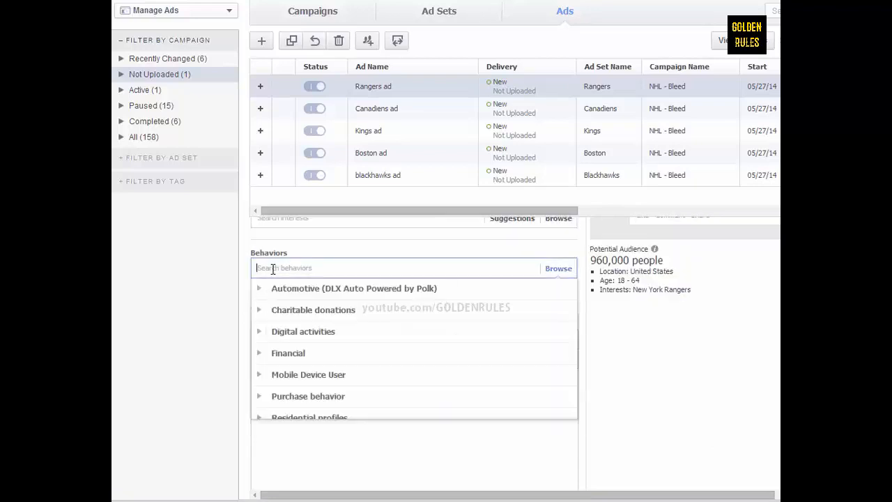
click(260, 397)
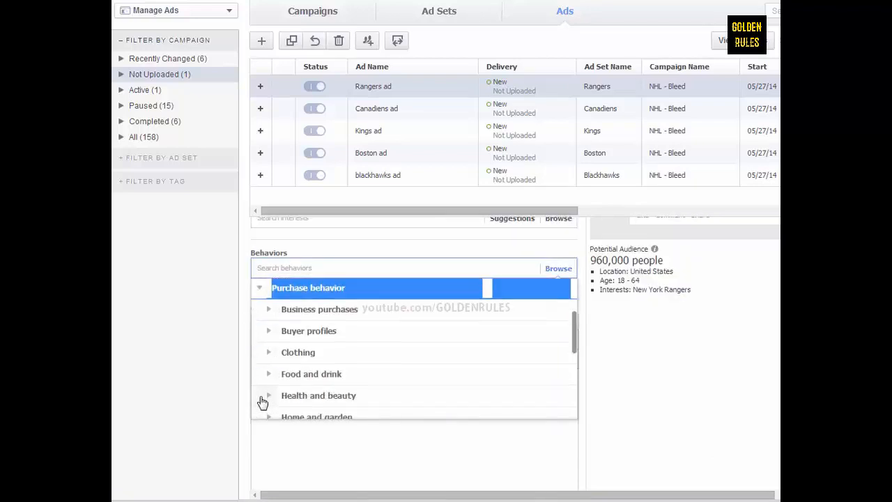
scroll(261, 403, down, 4)
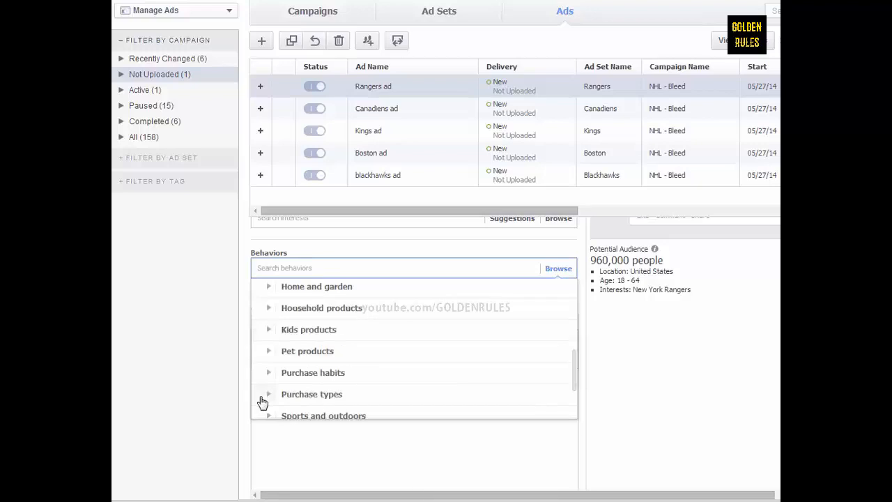
scroll(261, 401, down, 2)
scroll(258, 391, up, 2)
scroll(256, 374, up, 3)
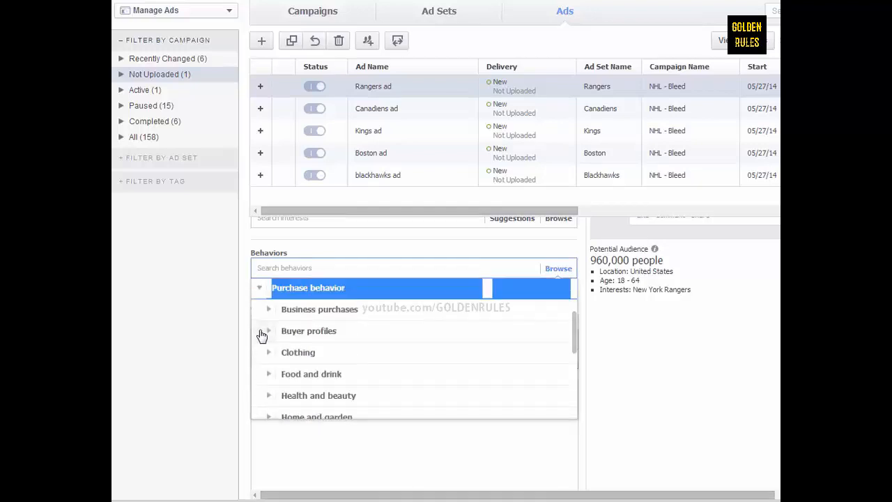
click(268, 332)
scroll(279, 356, down, 5)
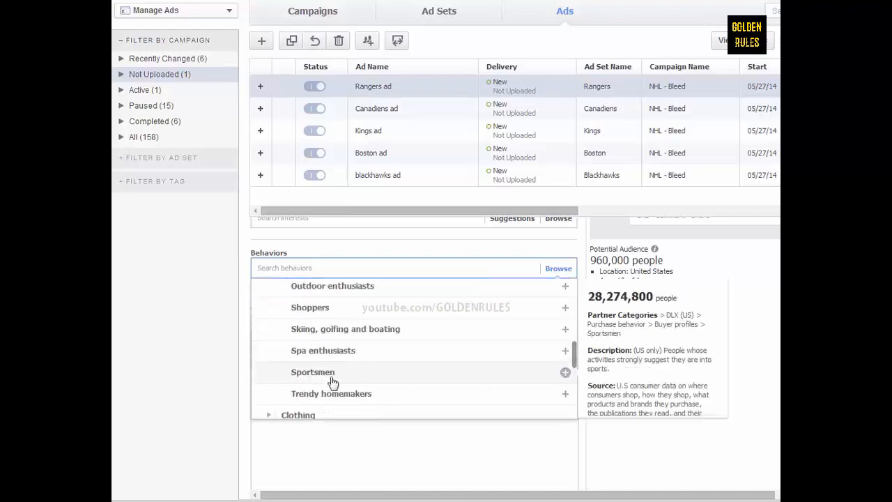
click(332, 382)
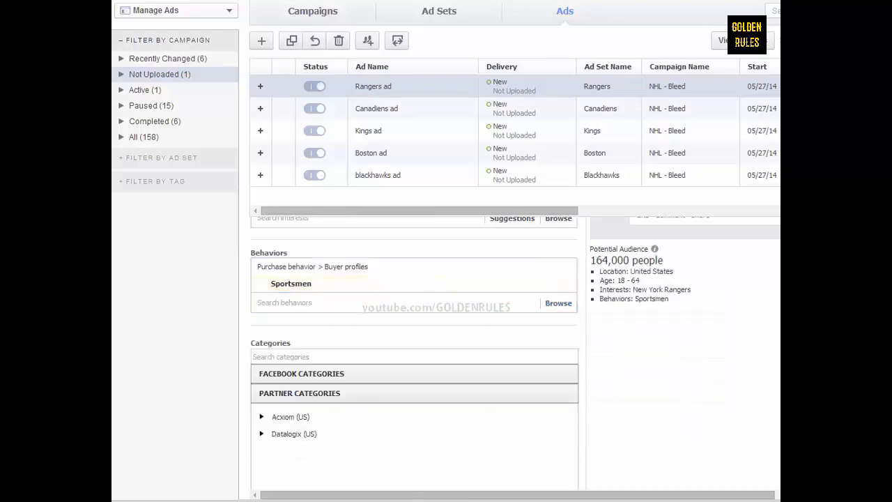
Review the Rangers ad's audience, optimization and pricing, tracking pixel, placement and mobile device settings.
scroll(415, 349, down, 5)
scroll(457, 330, up, 5)
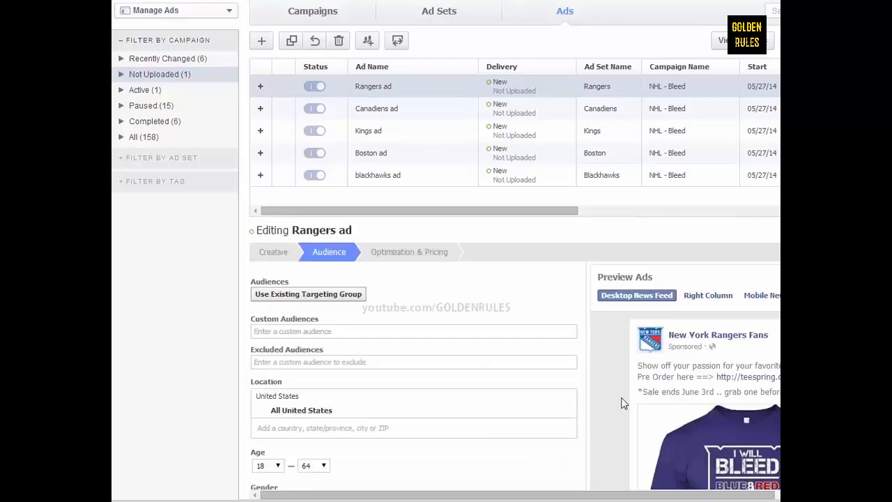
click(414, 256)
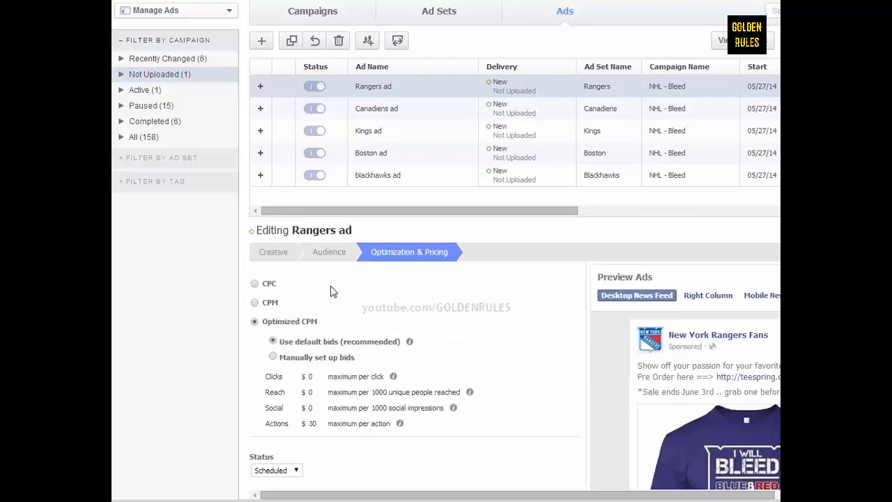
click(273, 255)
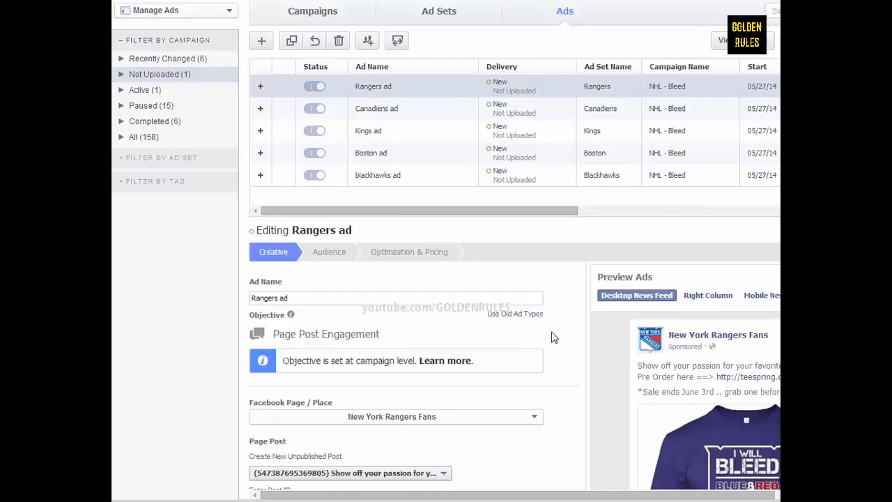
scroll(564, 358, down, 3)
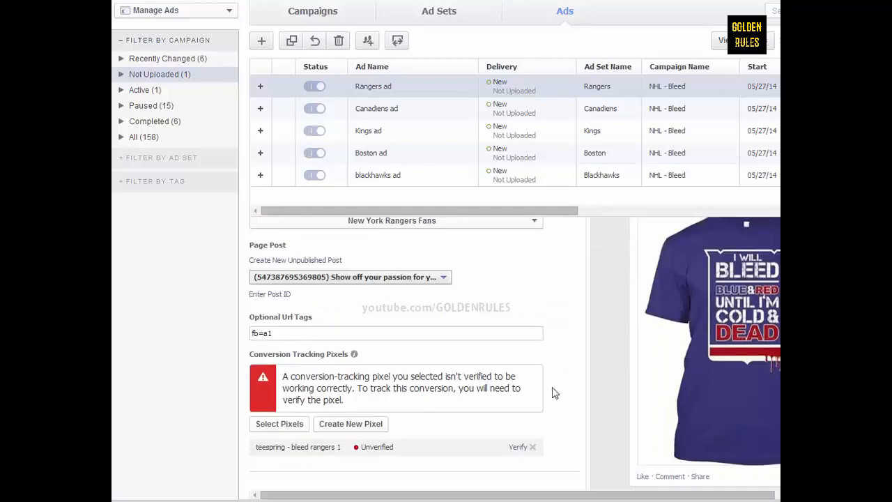
scroll(597, 390, down, 5)
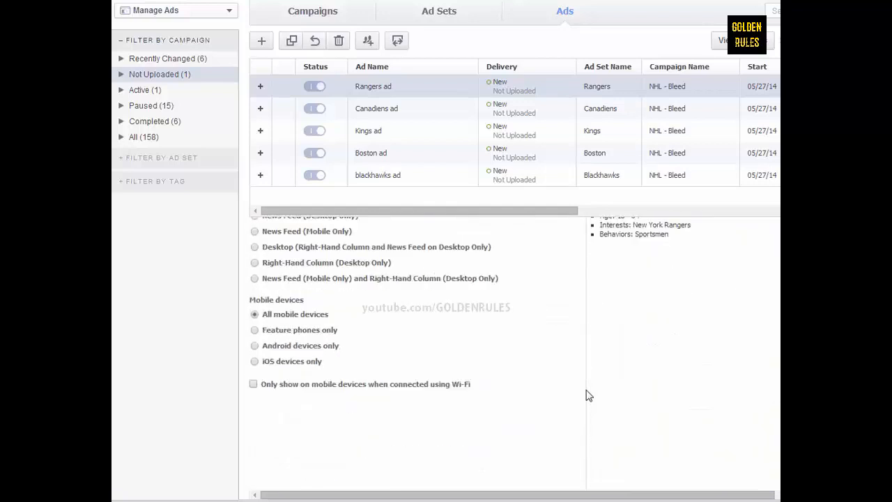
scroll(587, 395, up, 10)
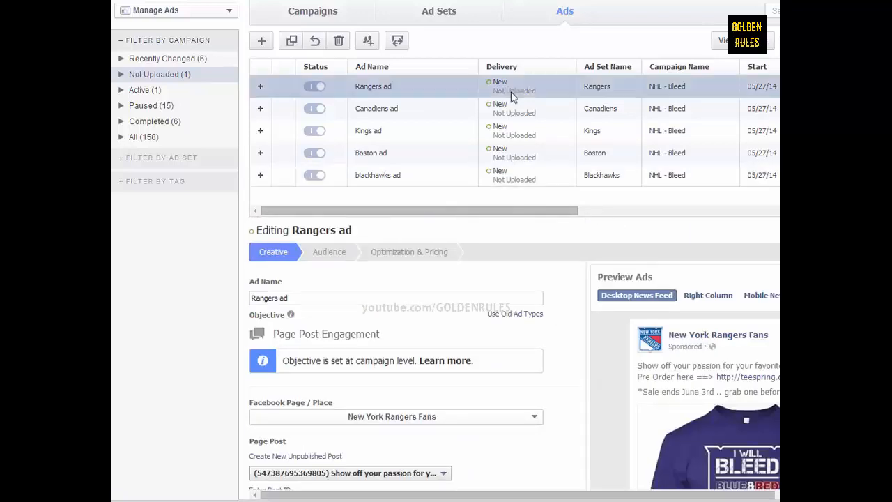
Check the budget and schedule settings of the Blackhawks, Boston, Kings, Canadiens and Rangers ad sets.
click(449, 17)
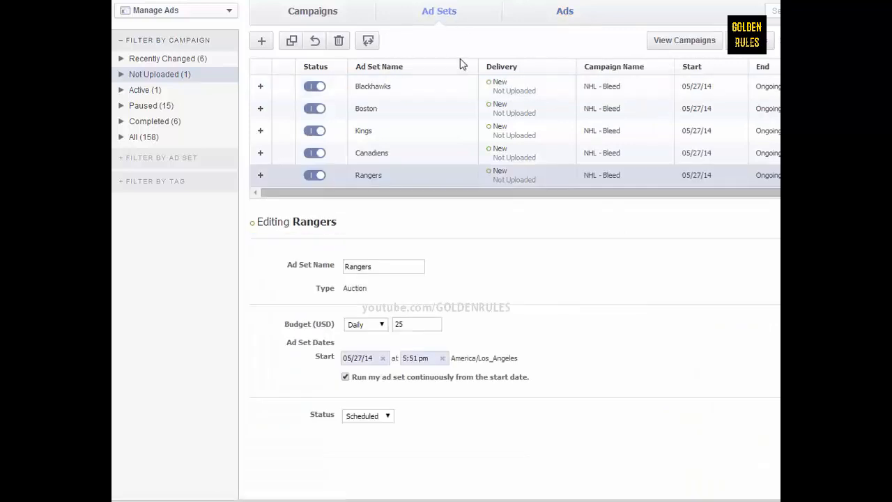
click(422, 89)
click(425, 113)
click(425, 139)
click(425, 155)
click(427, 176)
Return to the ads list, widen the window and check each team ad's preview from Rangers through Blackhawks.
click(565, 11)
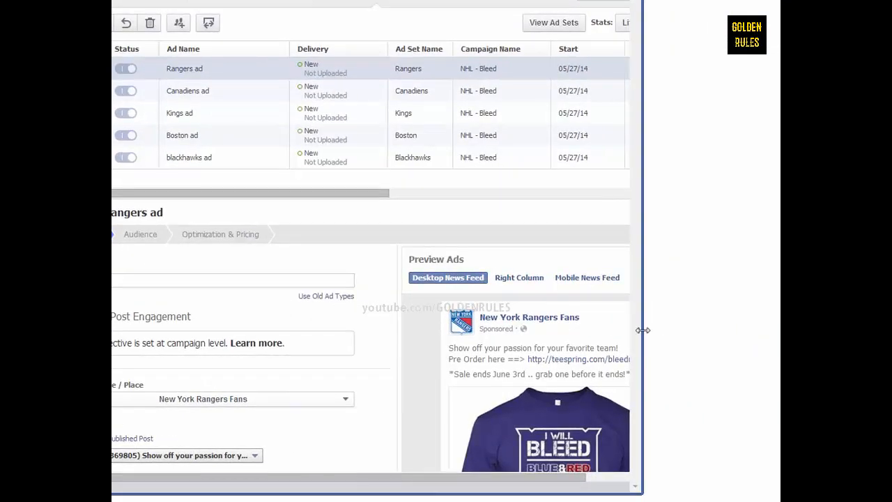
drag(643, 331, 780, 333)
scroll(593, 349, down, 1)
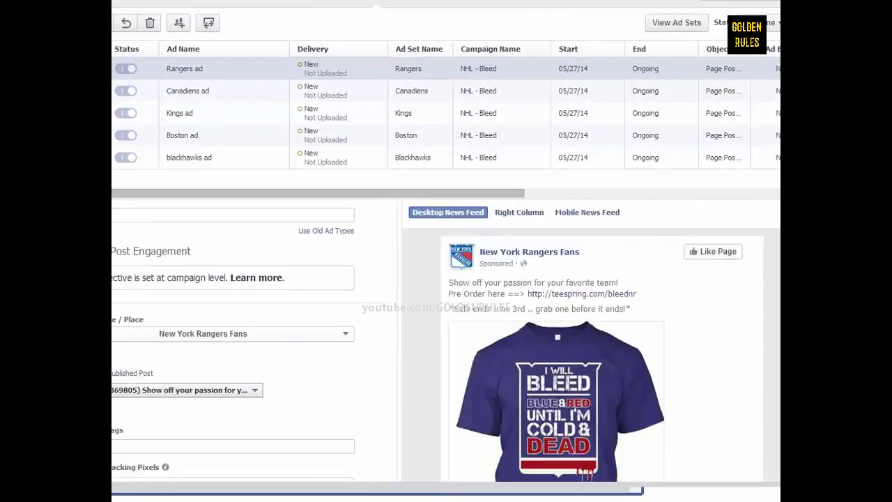
click(375, 98)
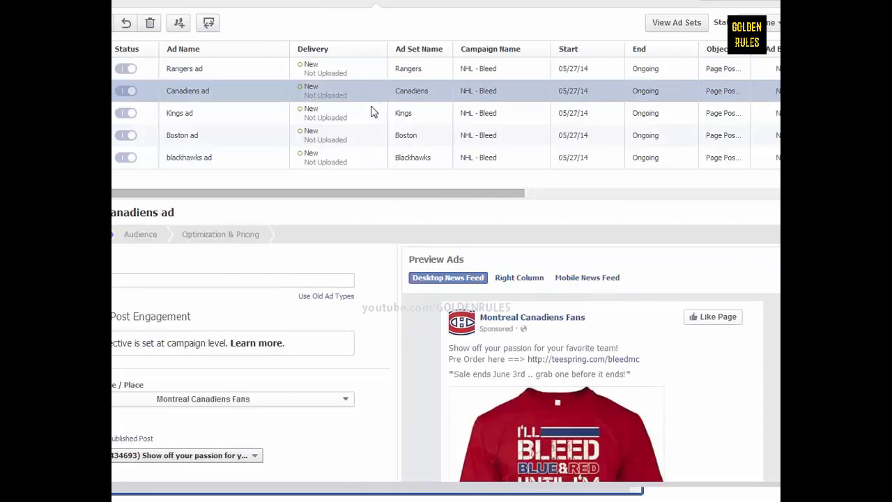
click(370, 116)
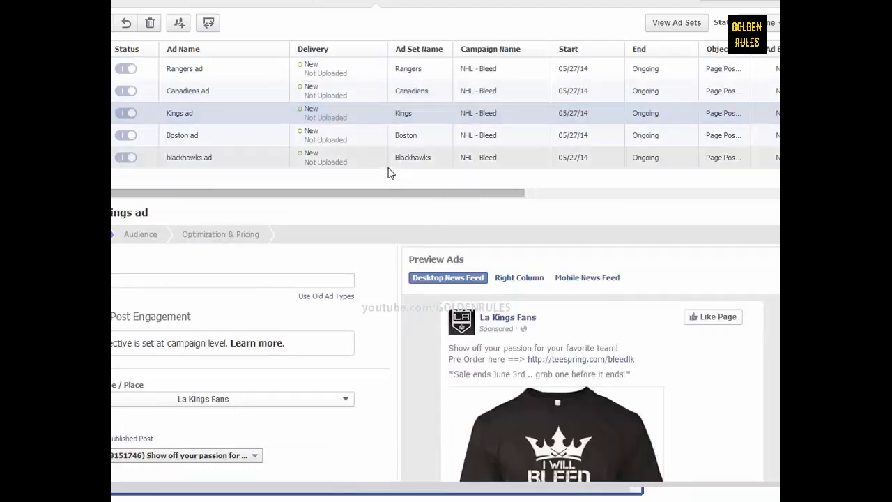
click(373, 141)
click(365, 160)
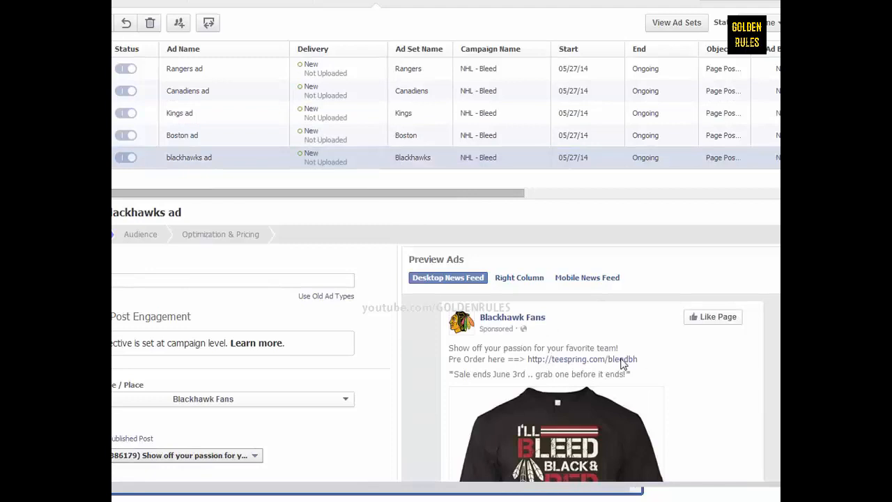
Recheck the Boston, Kings, Canadiens and Rangers ad previews, and examine the Rangers ad's tracking pixel and potential audience.
click(393, 137)
click(351, 116)
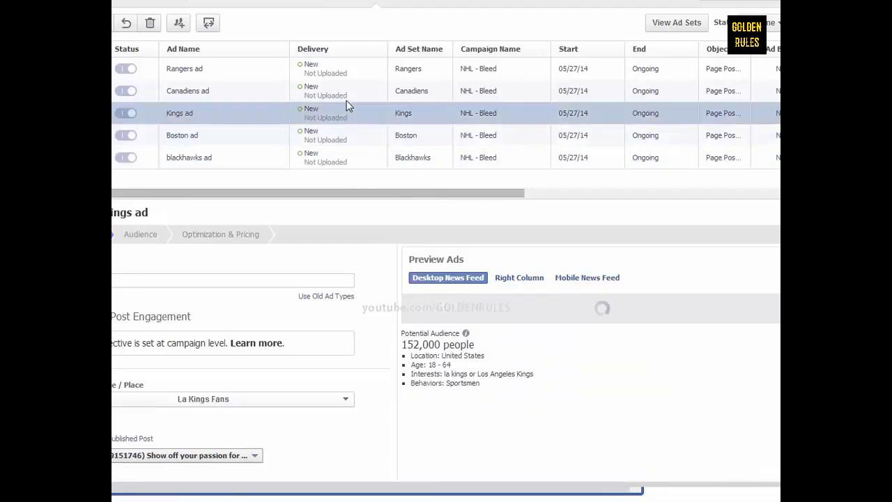
click(345, 88)
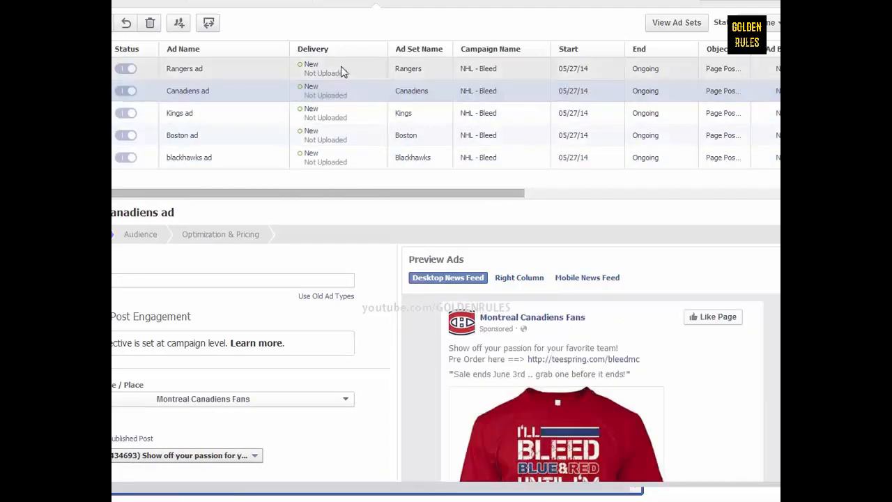
click(342, 70)
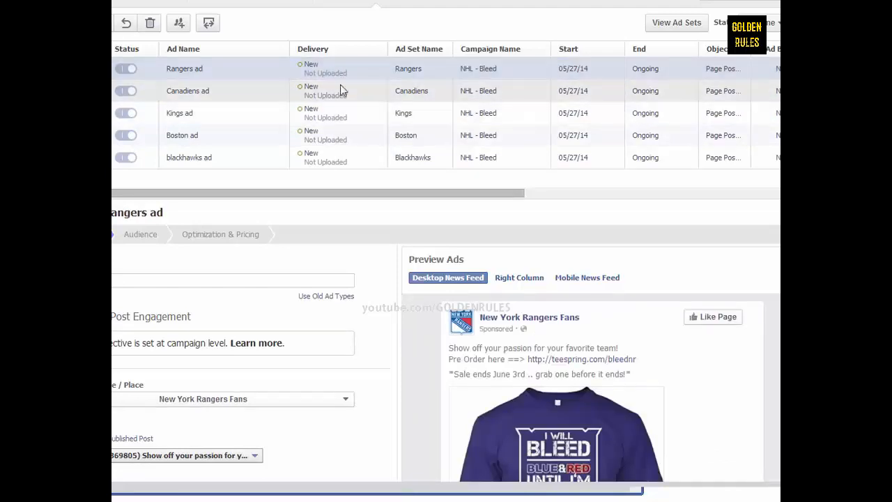
scroll(387, 366, down, 3)
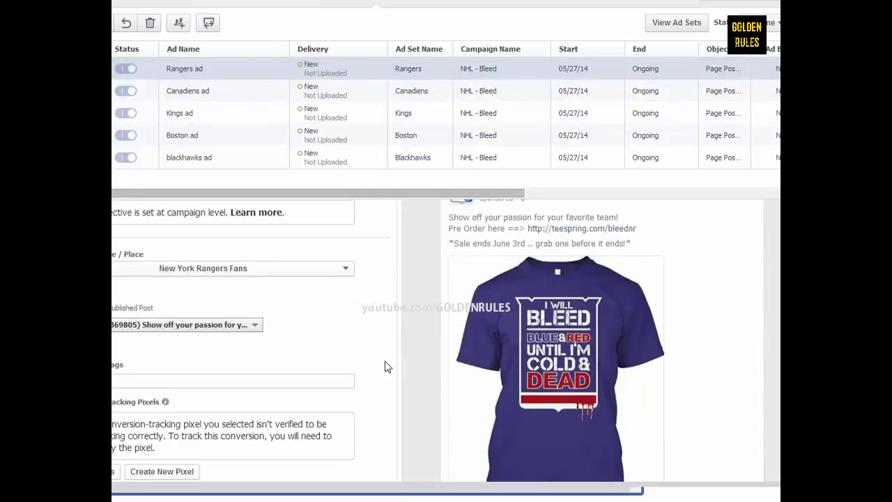
scroll(387, 366, down, 1)
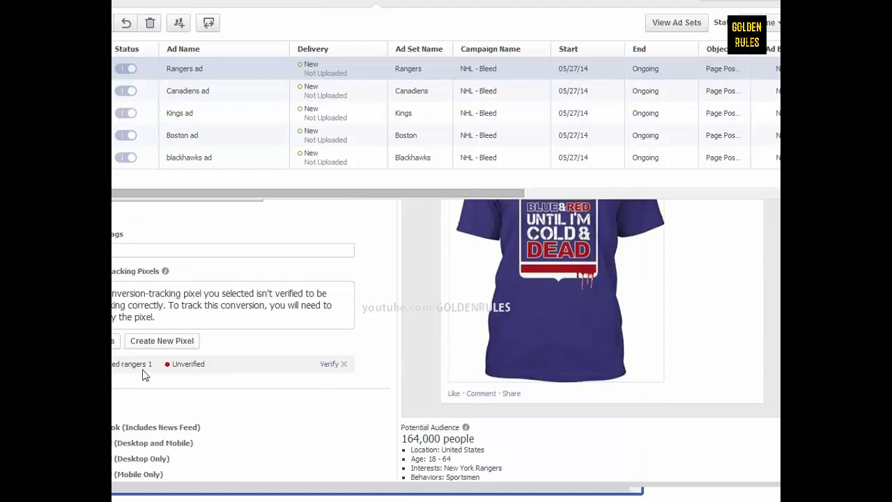
Check the conversion tracking pixel assigned to the Rangers, Canadiens, Kings, Boston and Blackhawks ads.
scroll(334, 368, up, 1)
scroll(334, 368, down, 1)
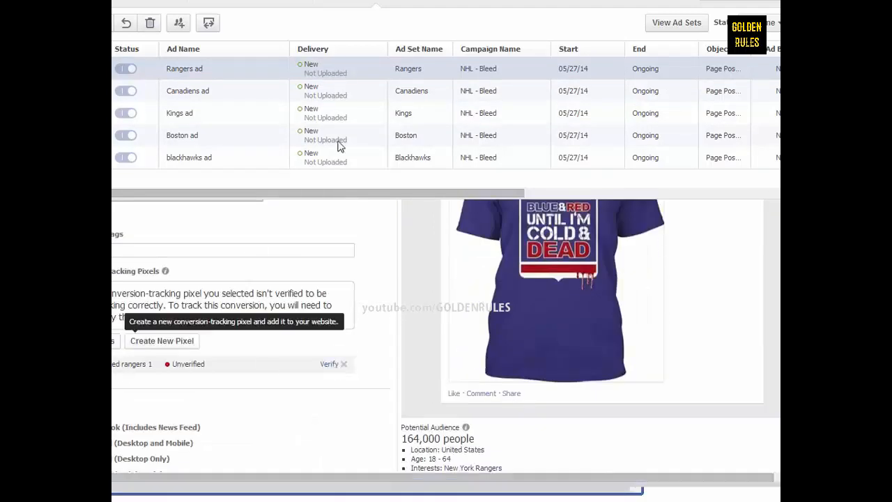
click(378, 86)
scroll(327, 343, down, 3)
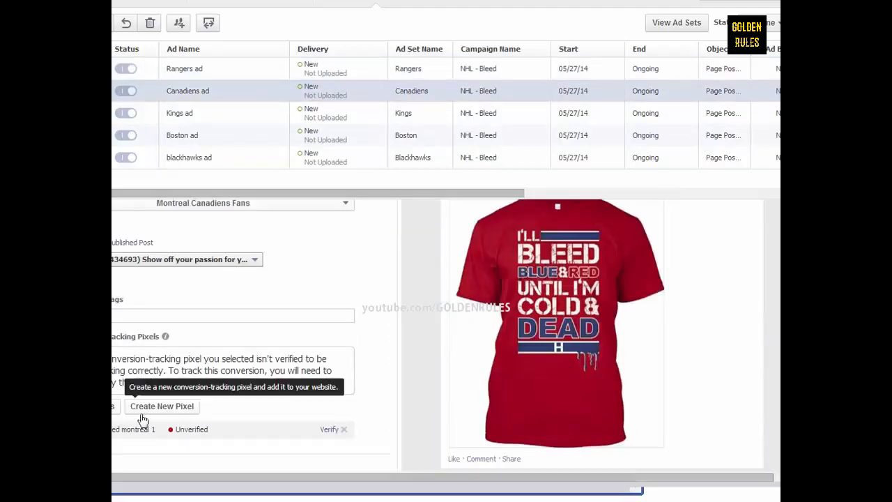
click(355, 111)
scroll(308, 362, down, 3)
click(367, 134)
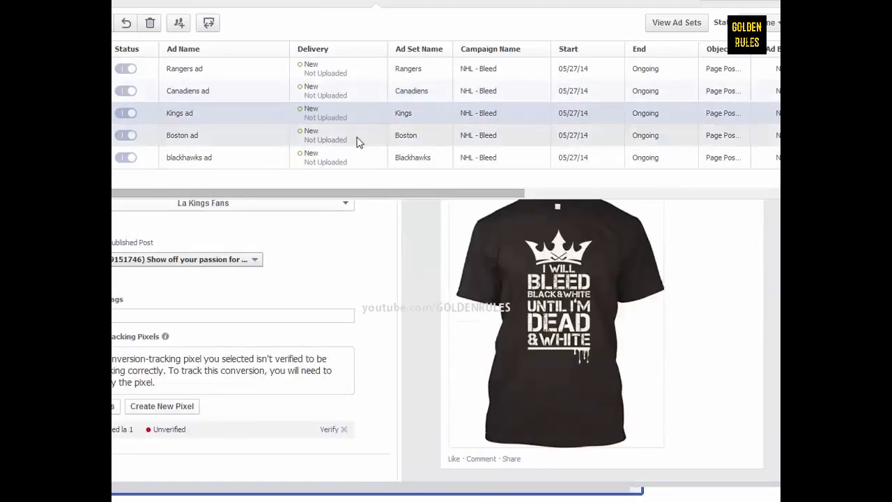
scroll(284, 406, down, 3)
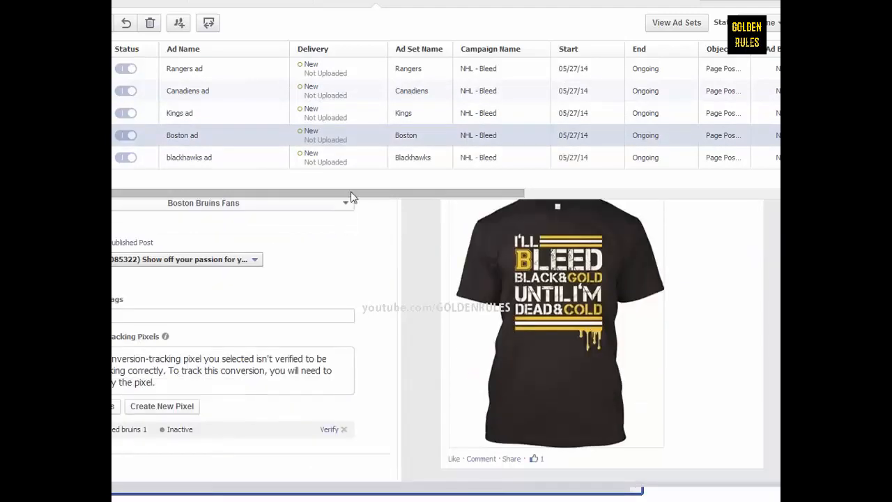
click(352, 165)
scroll(147, 446, down, 3)
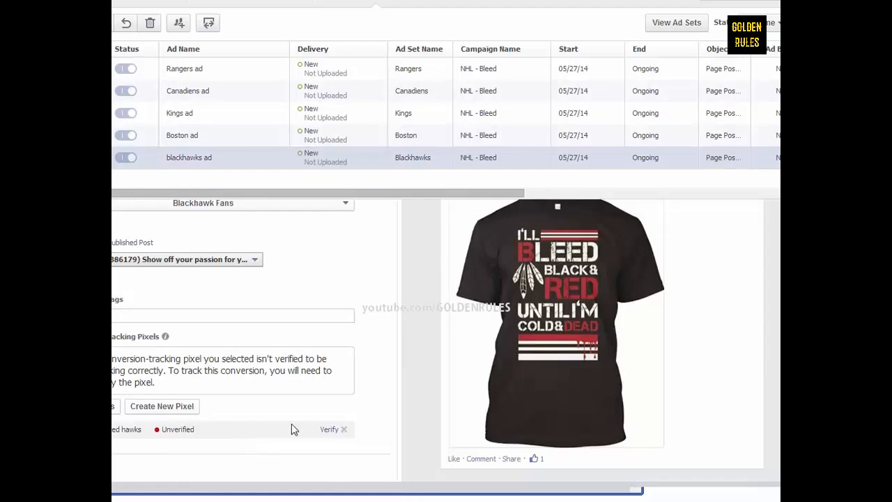
Review the Blackhawks ad's audience settings, including location, age, interests, behaviors and potential audience.
scroll(299, 423, up, 3)
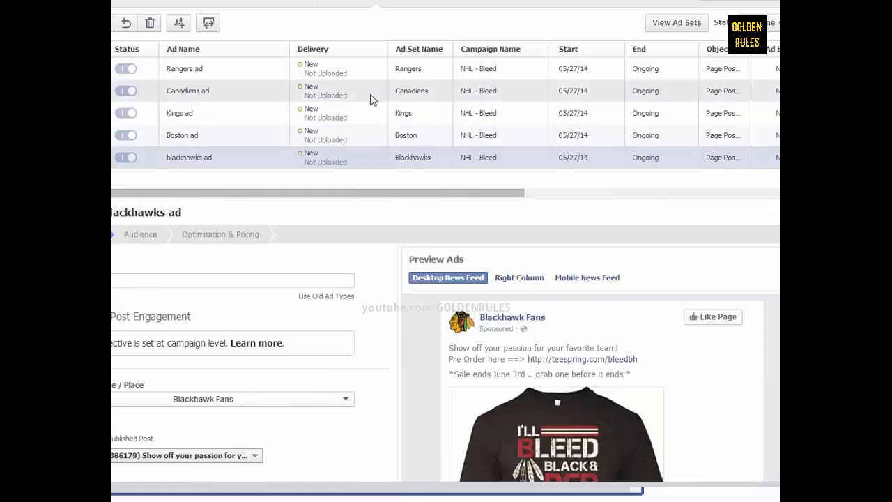
click(216, 242)
click(148, 235)
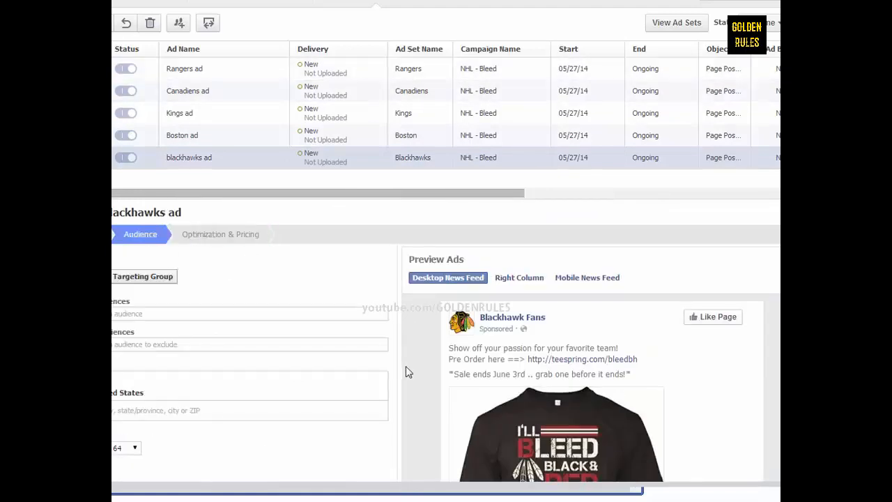
scroll(406, 366, down, 2)
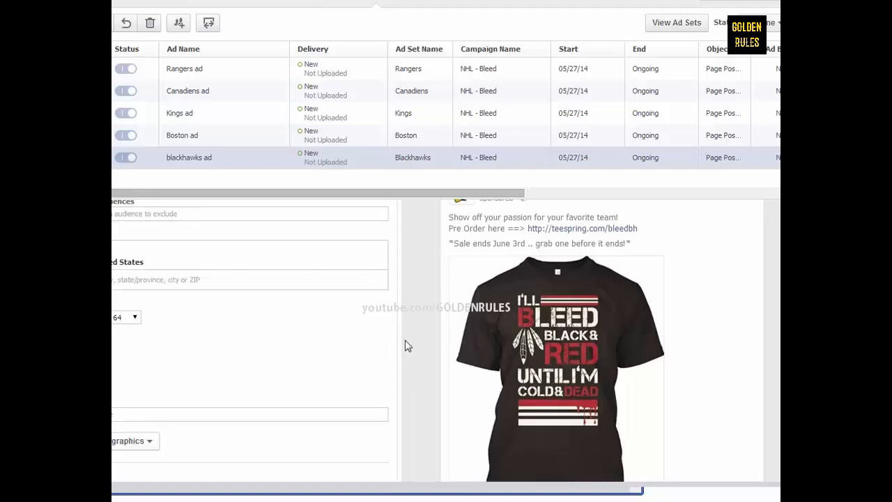
scroll(369, 343, down, 2)
scroll(460, 376, down, 3)
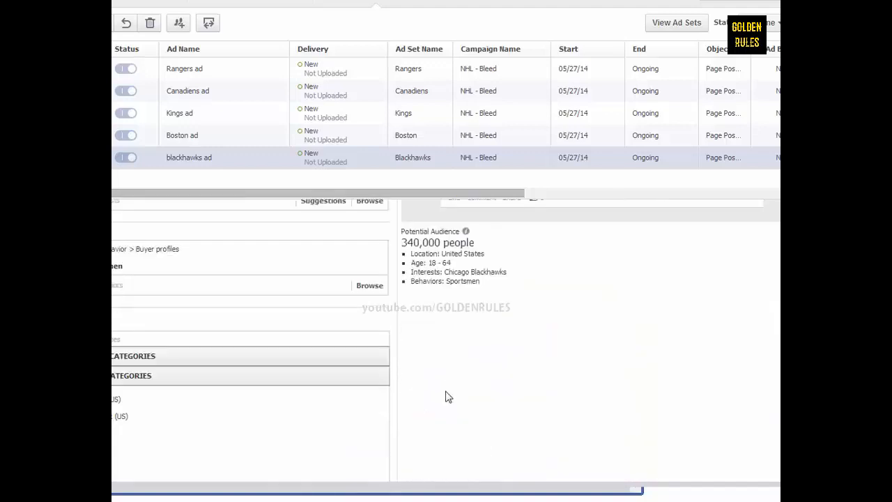
scroll(432, 328, up, 5)
Review the audience targeting and potential audience of the Boston ad and the Kings ad.
click(343, 135)
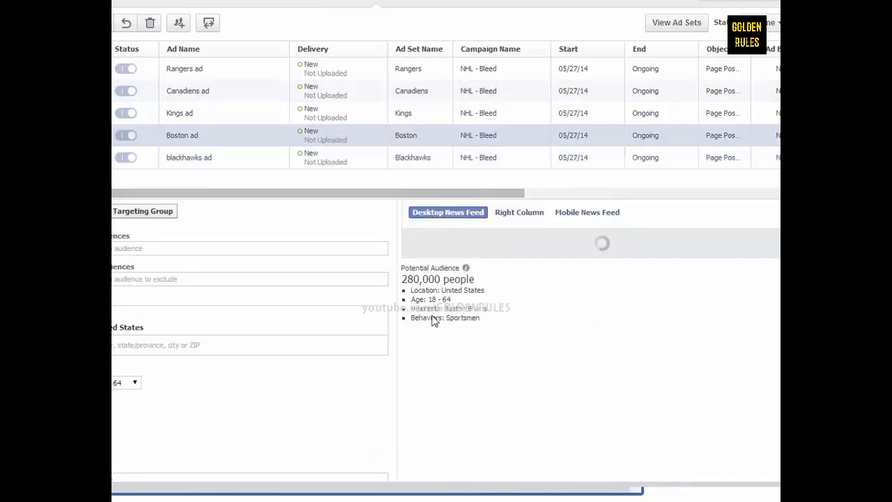
scroll(421, 354, down, 5)
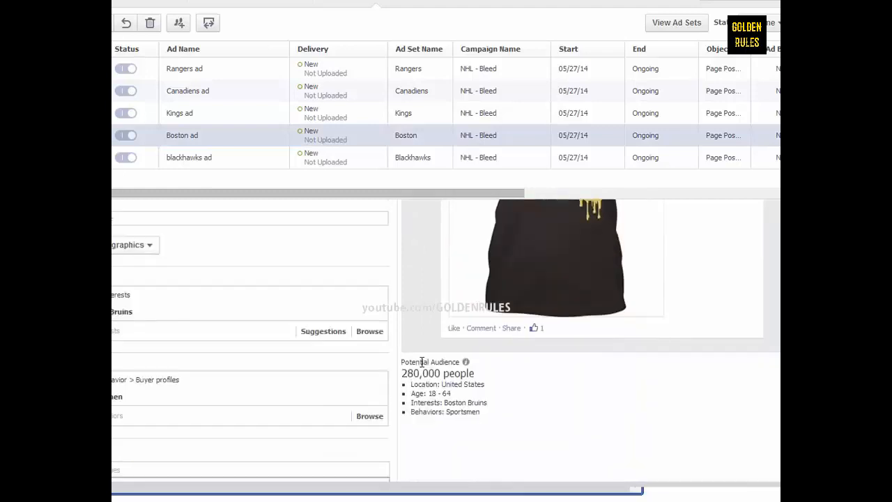
scroll(422, 361, down, 1)
click(348, 117)
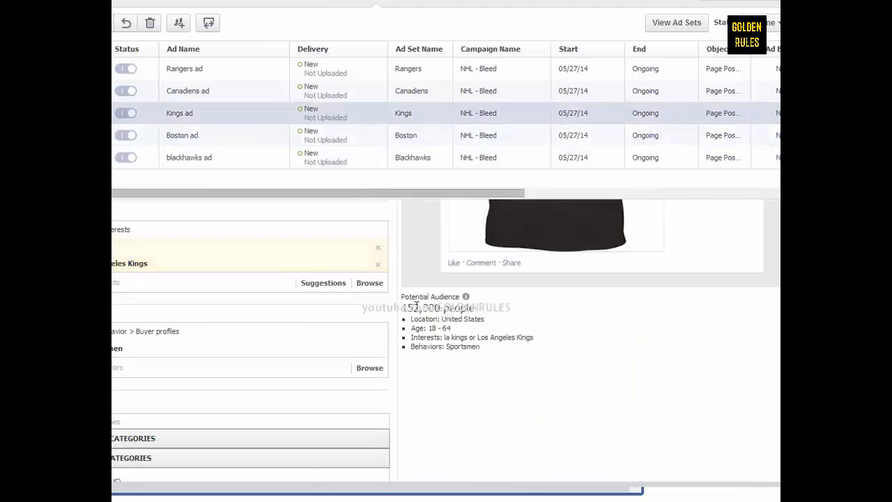
scroll(382, 265, up, 2)
scroll(382, 265, up, 2)
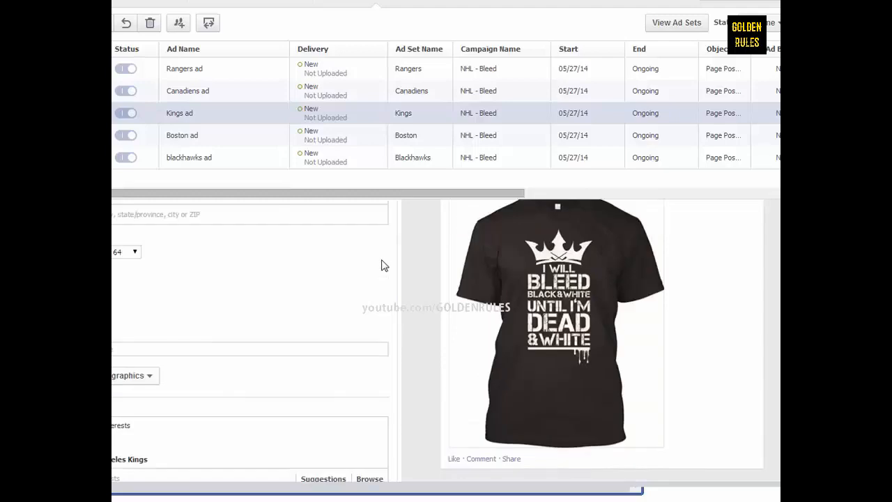
scroll(341, 278, down, 2)
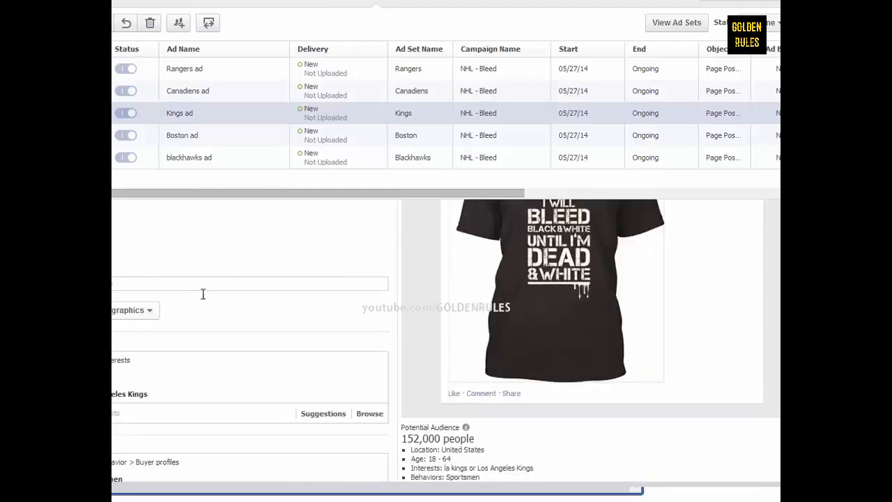
scroll(209, 286, down, 2)
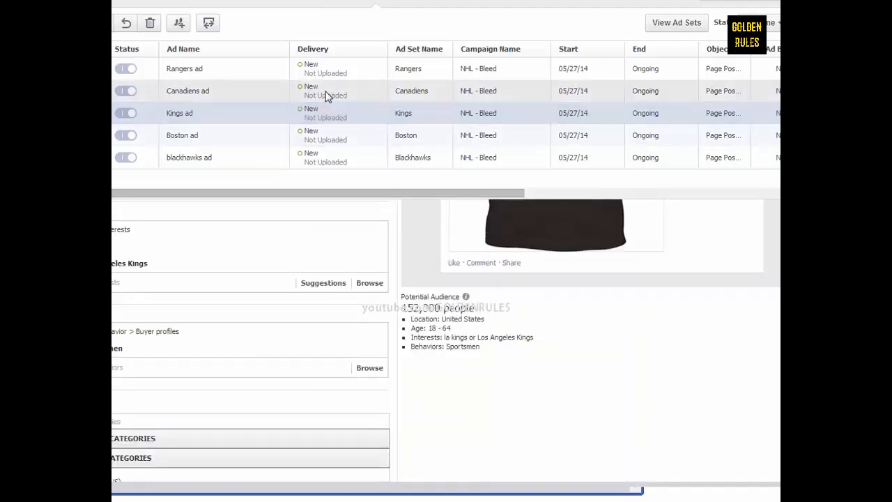
Review the Canadiens ad's location, age, interest and behavior targeting and its potential audience.
click(326, 96)
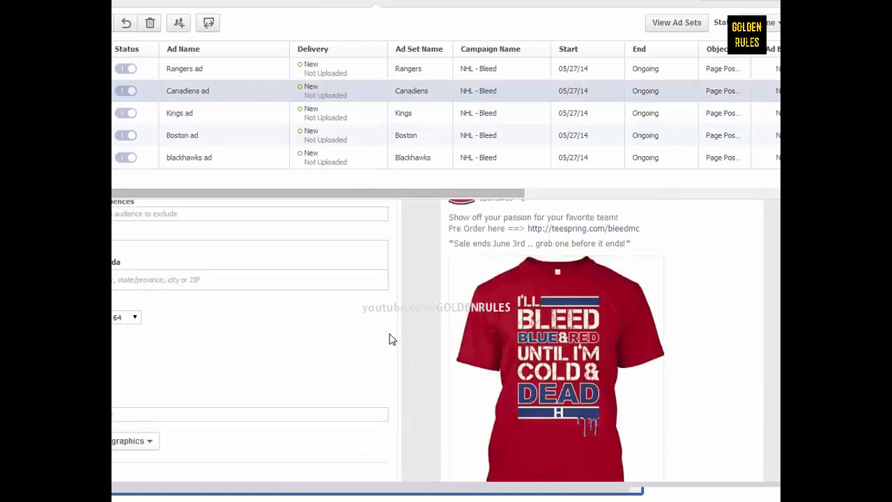
scroll(391, 340, up, 2)
scroll(390, 340, down, 2)
scroll(390, 339, down, 2)
scroll(426, 376, down, 2)
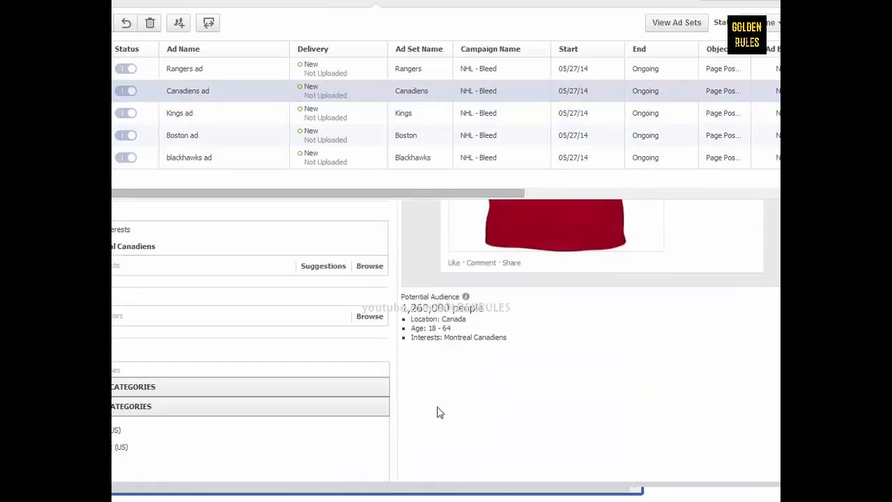
scroll(436, 412, down, 1)
scroll(438, 410, up, 4)
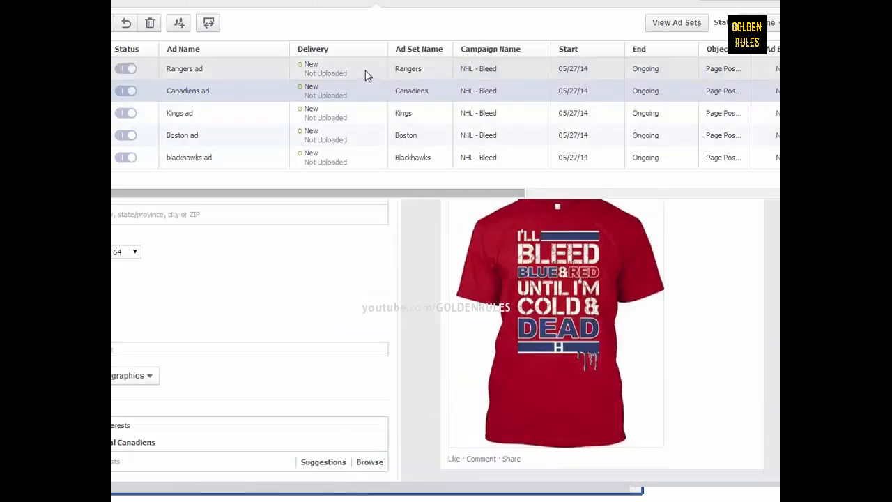
Review the Rangers ad's audience targeting, from its interests back up to its location and age settings.
click(366, 72)
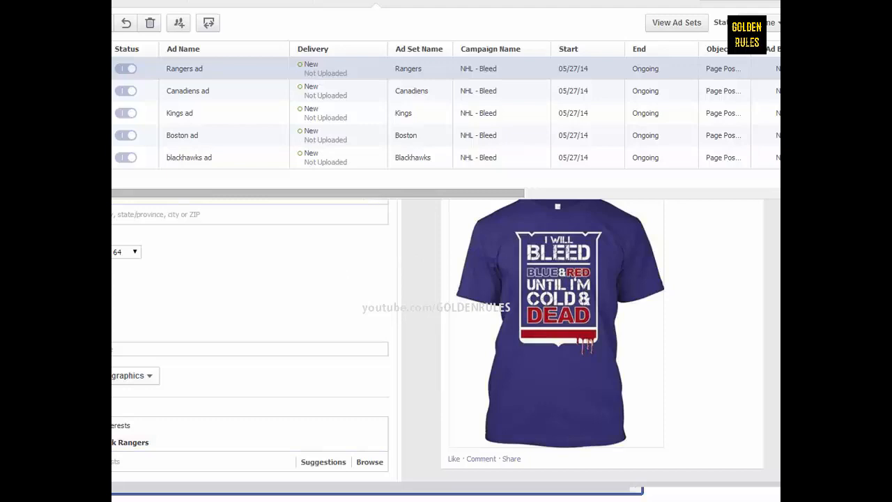
scroll(507, 293, up, 1)
scroll(507, 294, down, 3)
scroll(507, 294, down, 2)
scroll(504, 293, up, 6)
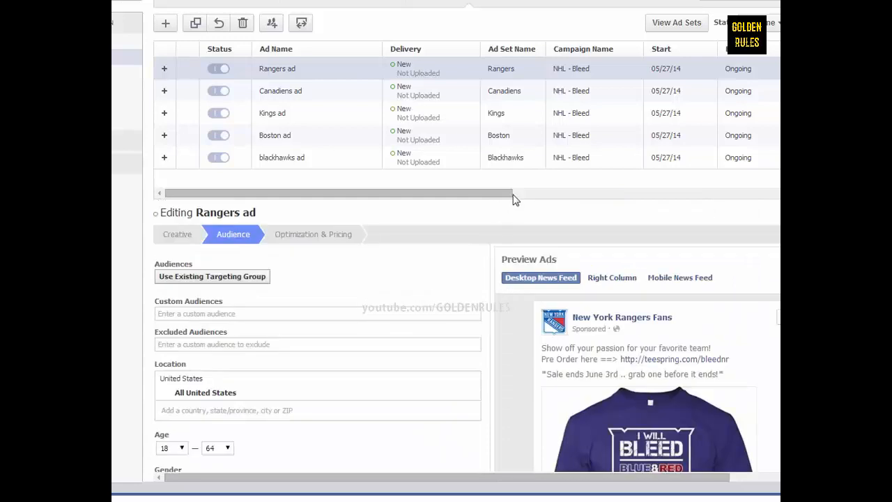
Look at the NHL - Bleed and NHL - One More campaigns, and open the list of their ads.
click(232, 7)
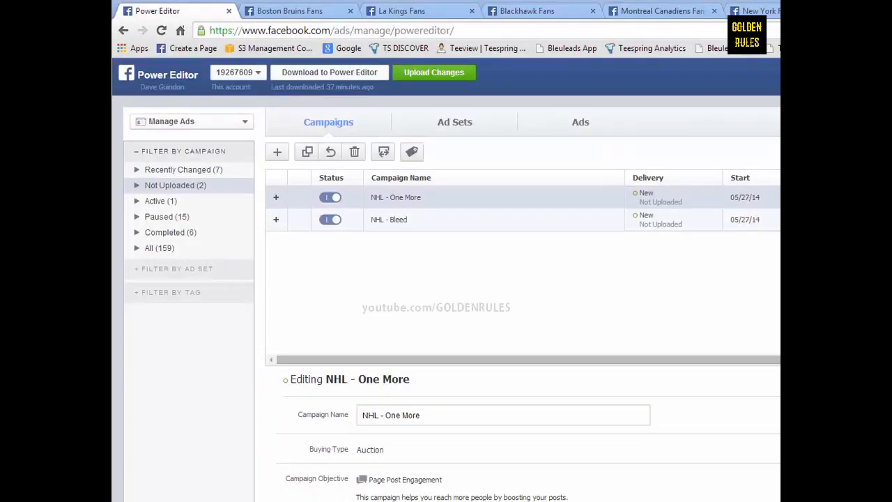
click(420, 219)
click(418, 198)
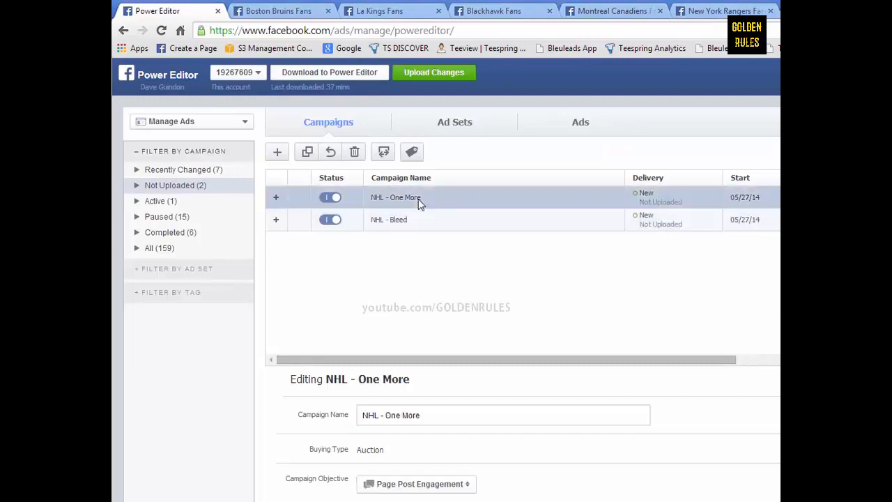
click(581, 122)
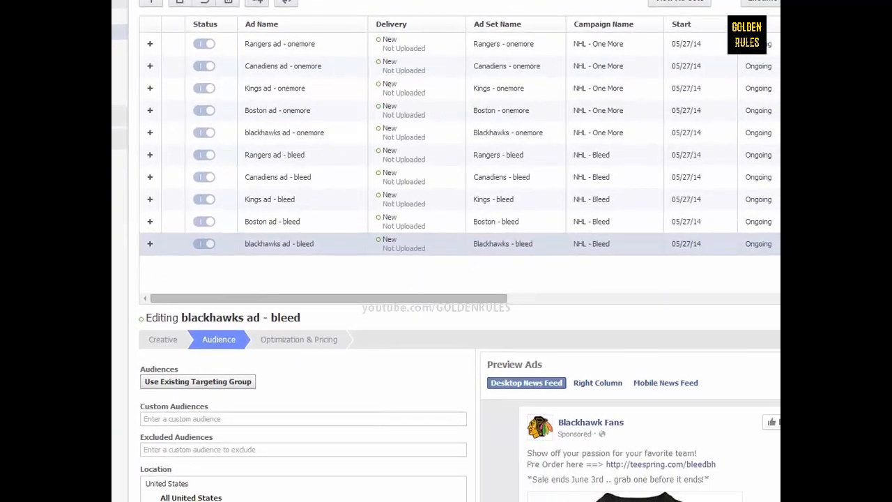
Adjust the ads list's height and examine the Blackhawks bleed ad's audience, down to its Sportsmen behavior details.
mouse_move(399, 300)
mouse_down()
mouse_move(550, 326)
mouse_move(393, 305)
mouse_up()
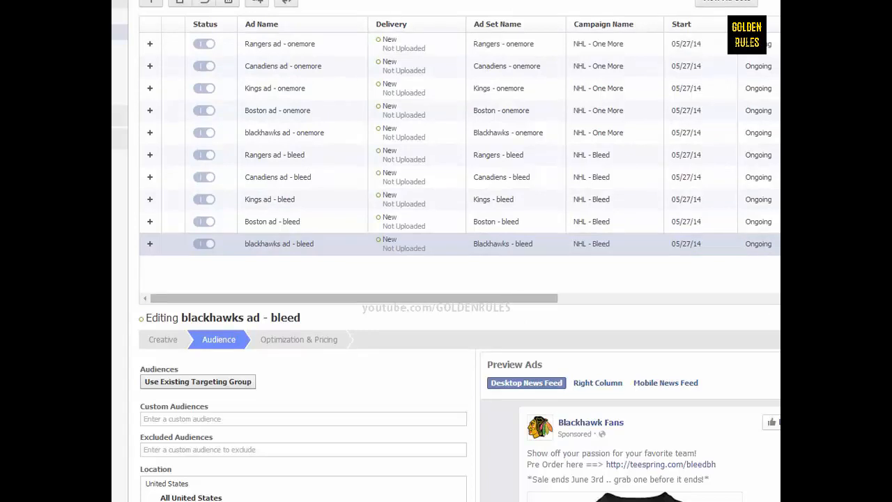
scroll(461, 403, down, 4)
scroll(461, 403, up, 2)
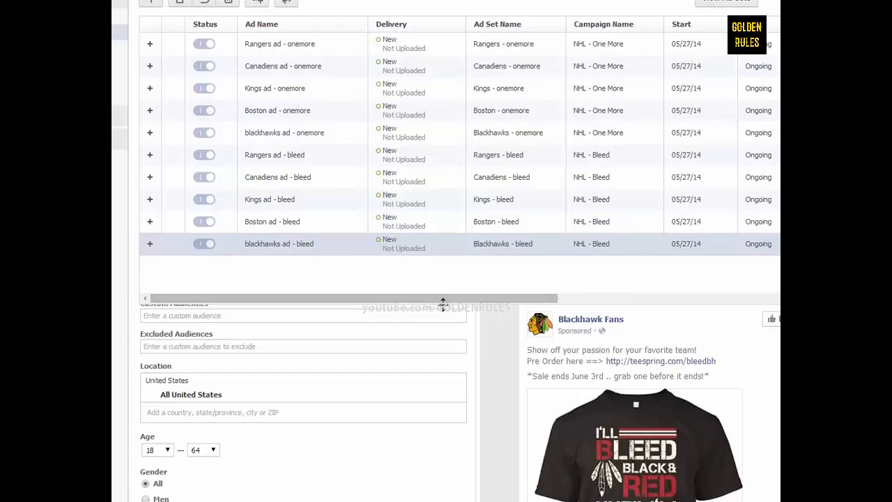
drag(443, 305, 442, 283)
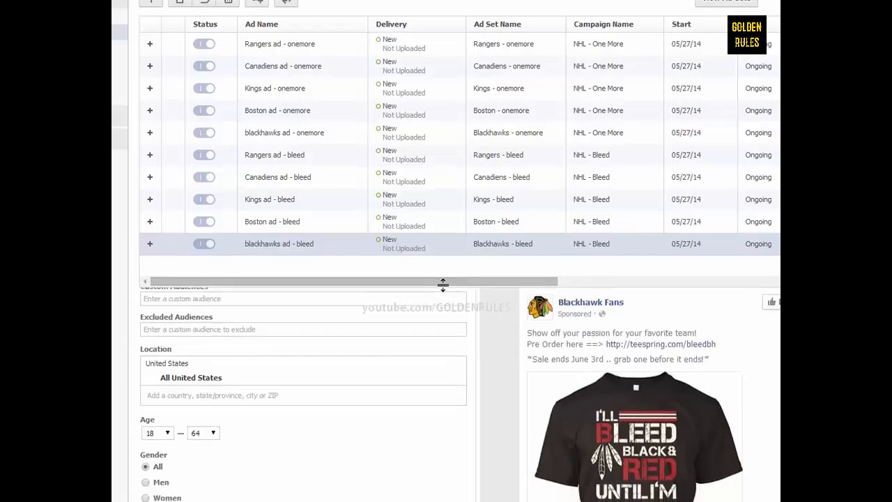
click(310, 245)
scroll(428, 365, down, 2)
scroll(428, 365, down, 4)
mouse_move(193, 425)
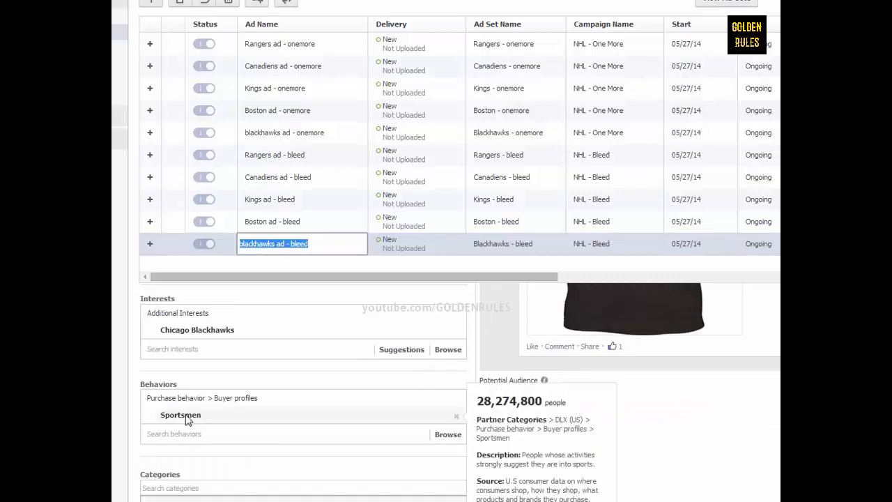
Compare the interests and behaviors of the Canadiens bleed ad with those of the five onemore ads, from Blackhawks up to Rangers.
click(355, 177)
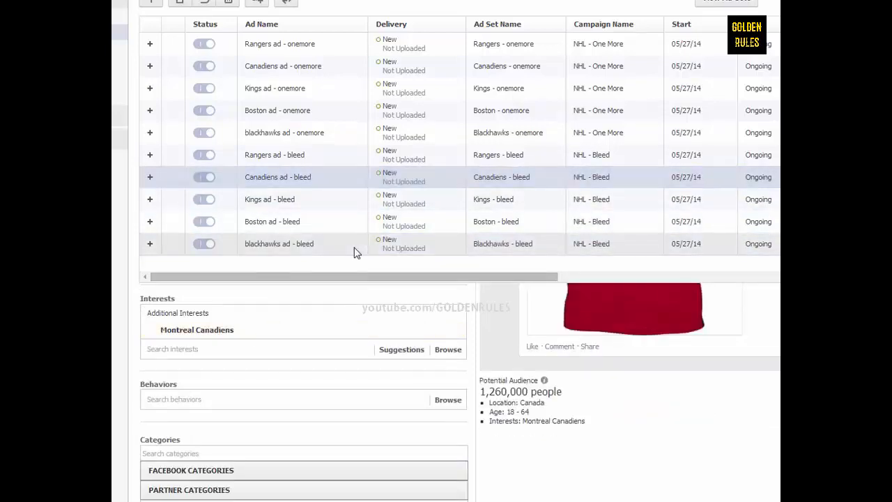
click(360, 132)
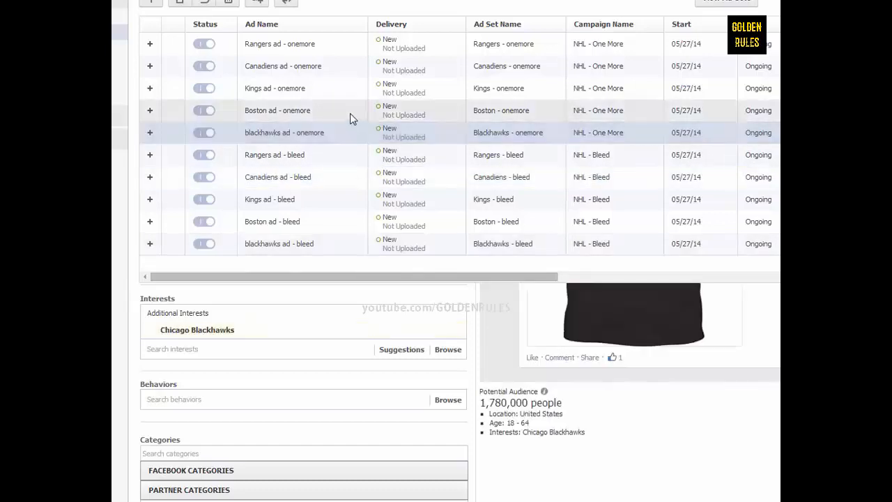
click(342, 114)
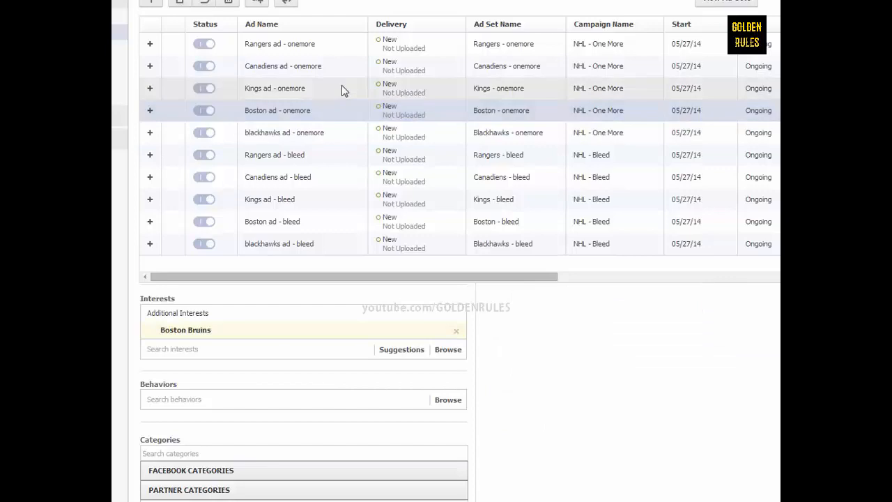
click(341, 86)
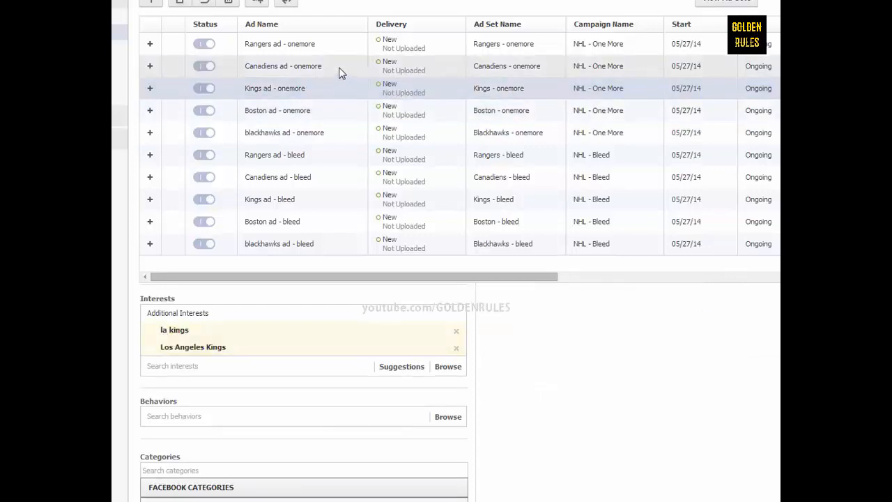
click(339, 66)
click(339, 44)
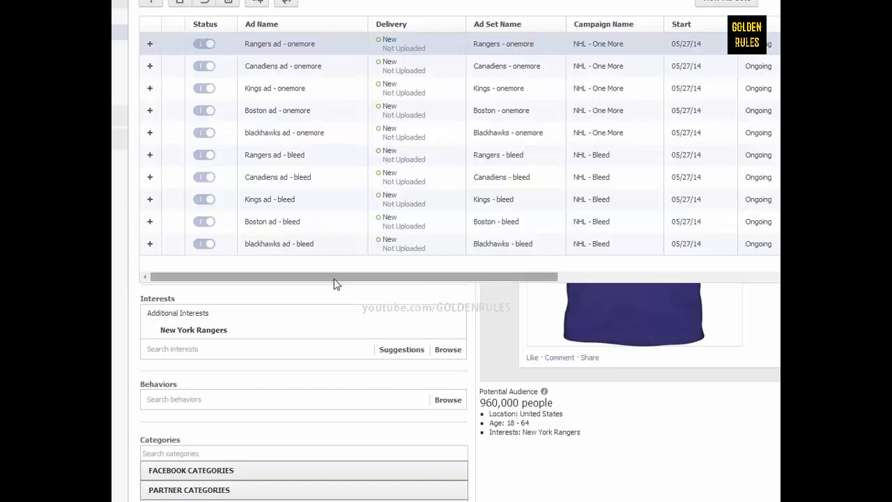
Open the ad sets list and enlarge it until every bleed and onemore ad set is visible.
click(335, 1)
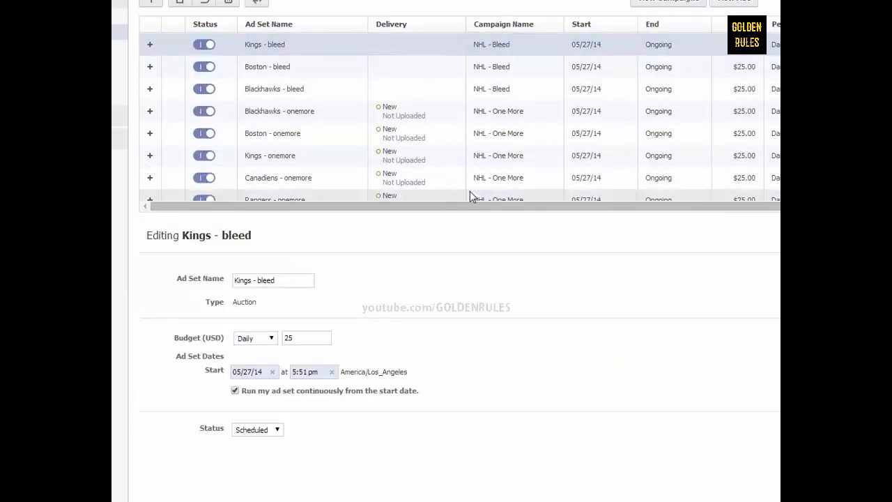
drag(468, 211, 466, 298)
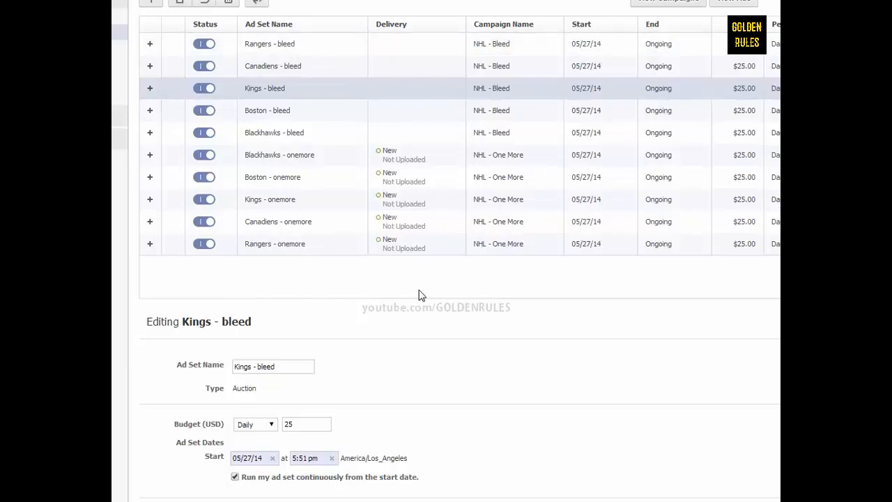
mouse_move(426, 298)
mouse_down()
mouse_move(428, 263)
mouse_move(430, 294)
mouse_up()
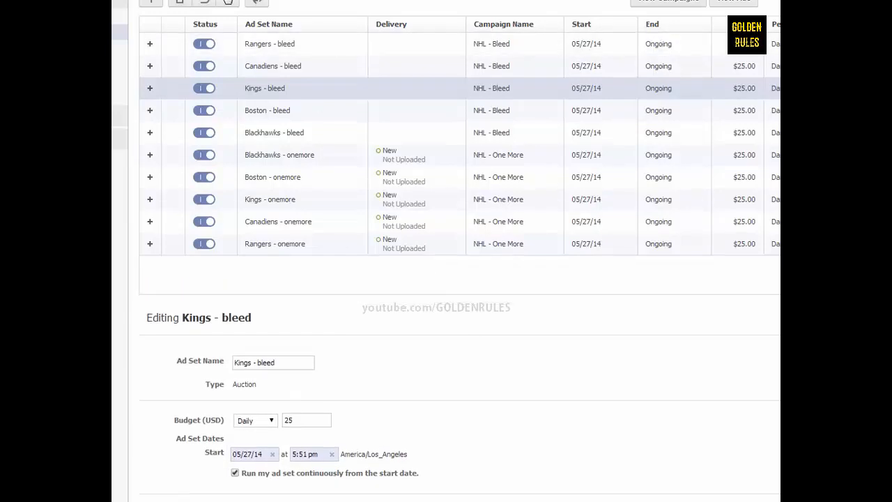
Select both not-uploaded campaigns, NHL - Bleed and NHL - One More, upload the changes, and close the upload dialog.
click(495, 152)
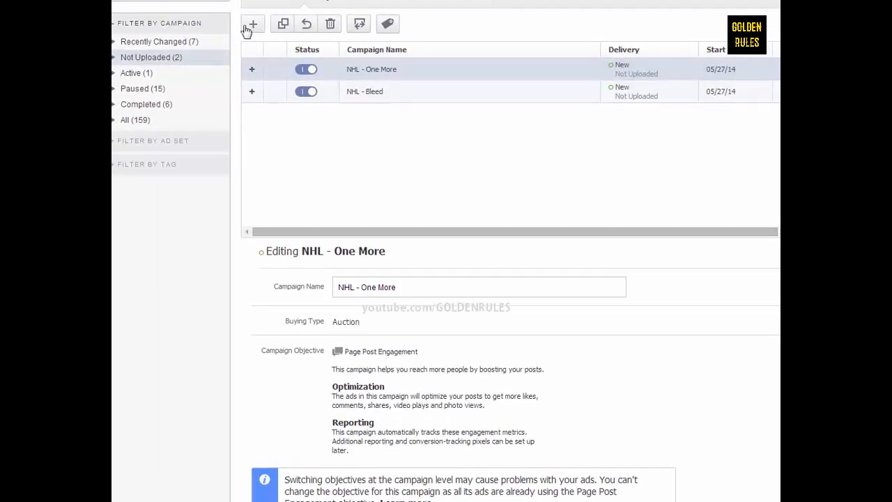
click(143, 60)
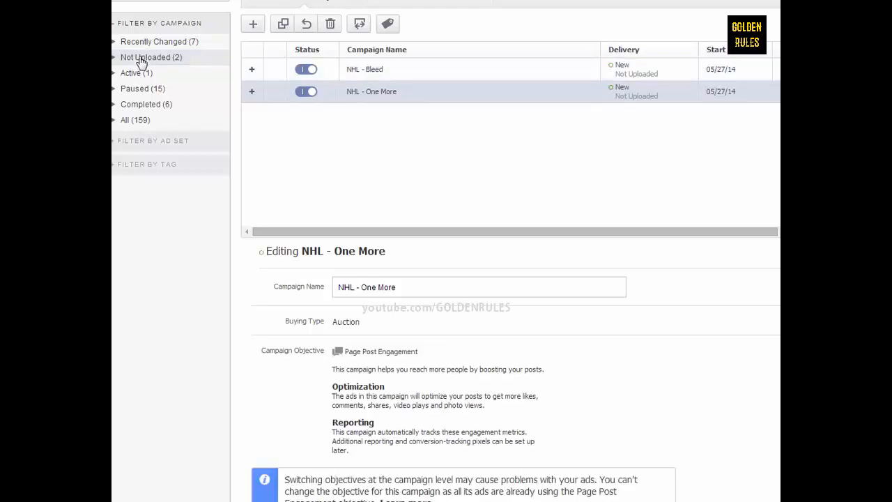
click(396, 74)
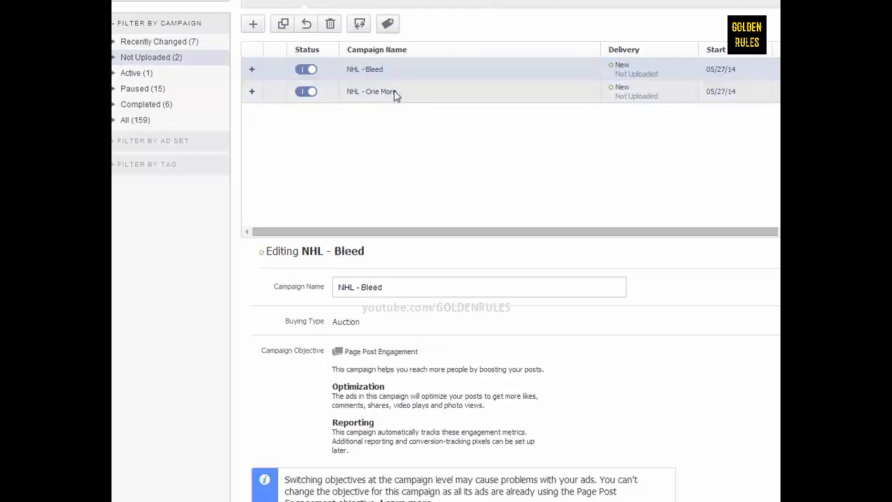
shift+click(394, 93)
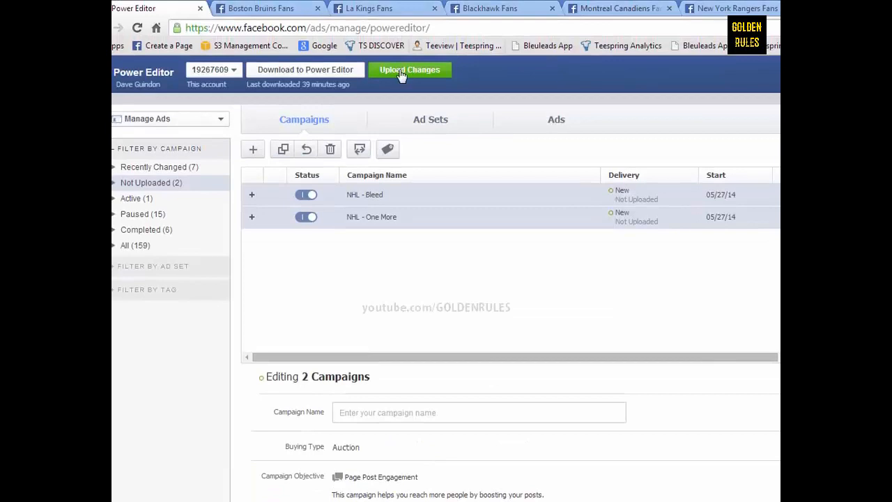
click(399, 71)
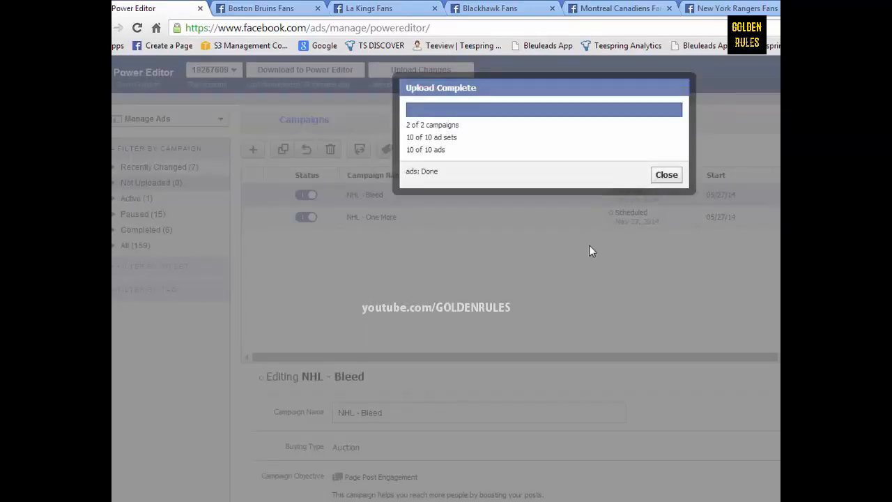
click(666, 175)
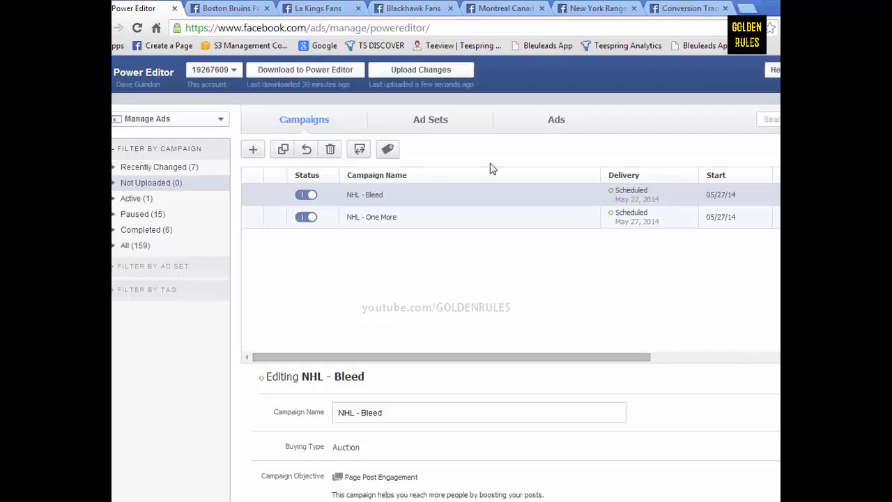
Go from the Boston Bruins Fans page to the Ads Manager campaigns list, and open NHL - Bleed to view its ad sets.
click(228, 10)
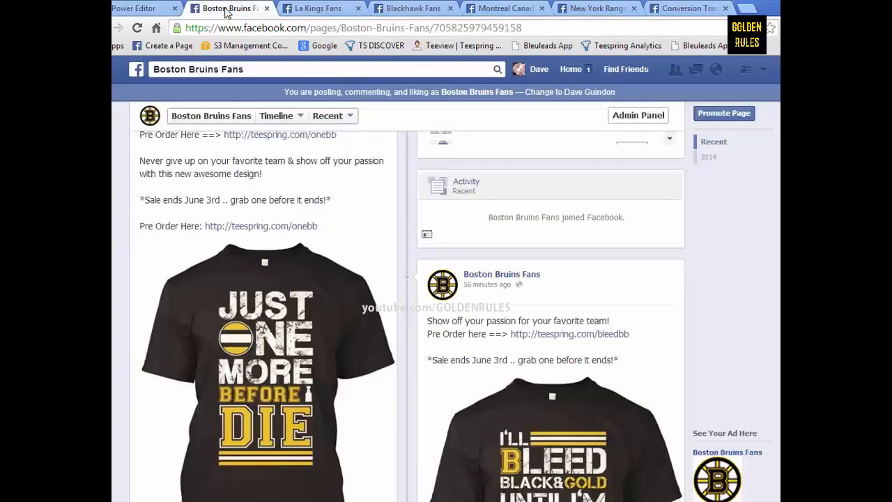
scroll(758, 313, up, 10)
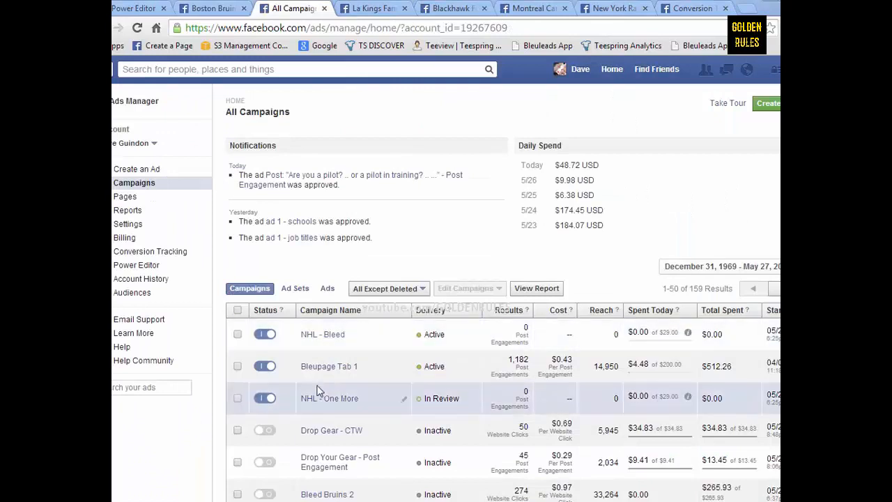
drag(79, 278, 2, 279)
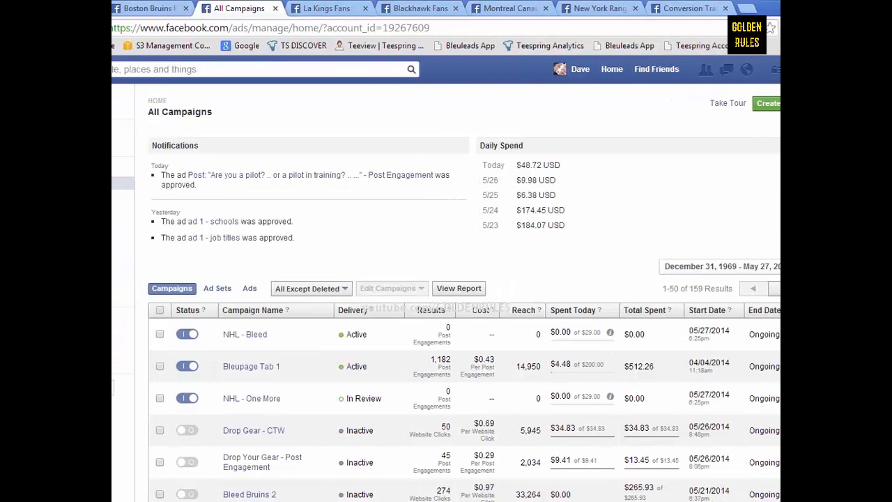
mouse_move(366, 338)
click(243, 335)
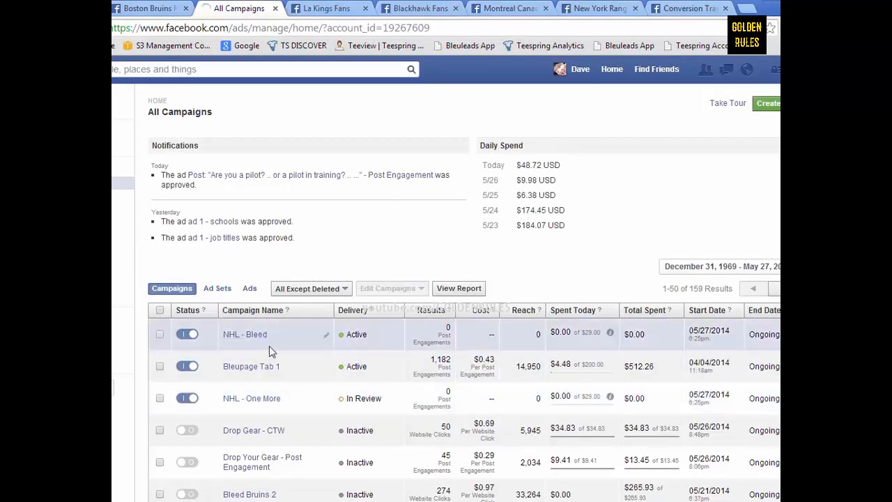
scroll(627, 300, down, 2)
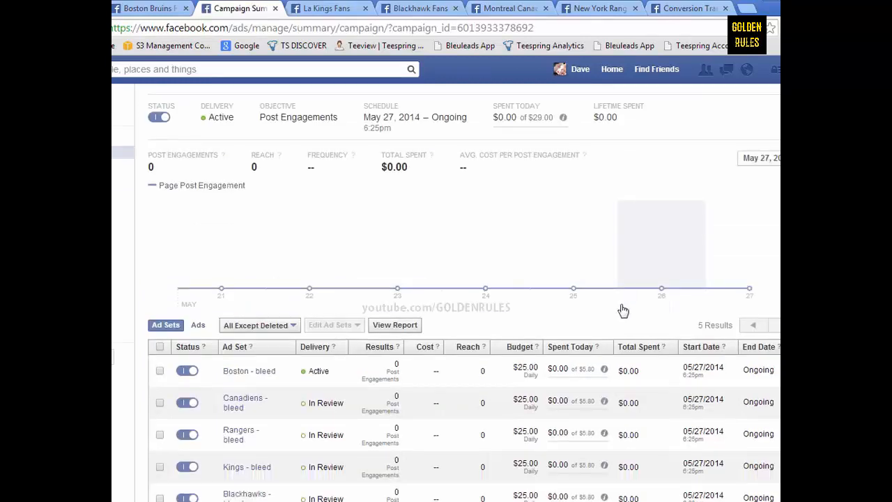
Open the Boston - bleed ad set and examine its ad's preview and targeting.
click(249, 371)
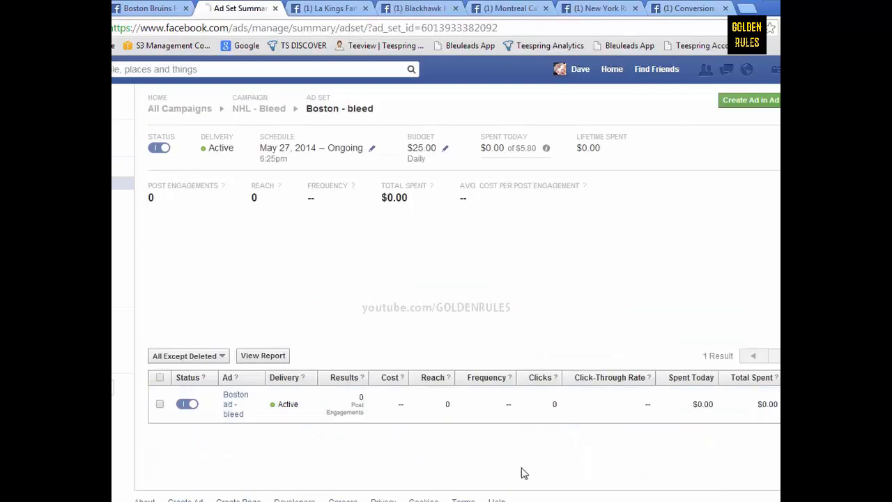
click(235, 413)
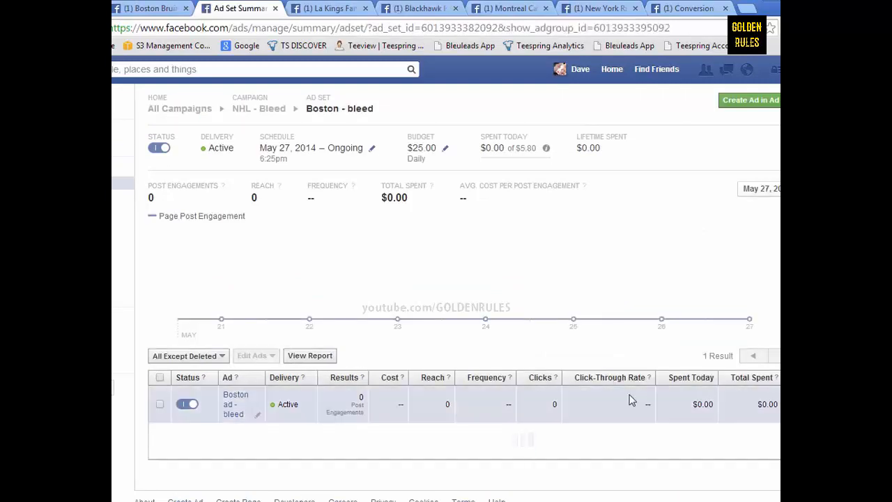
scroll(633, 381, down, 5)
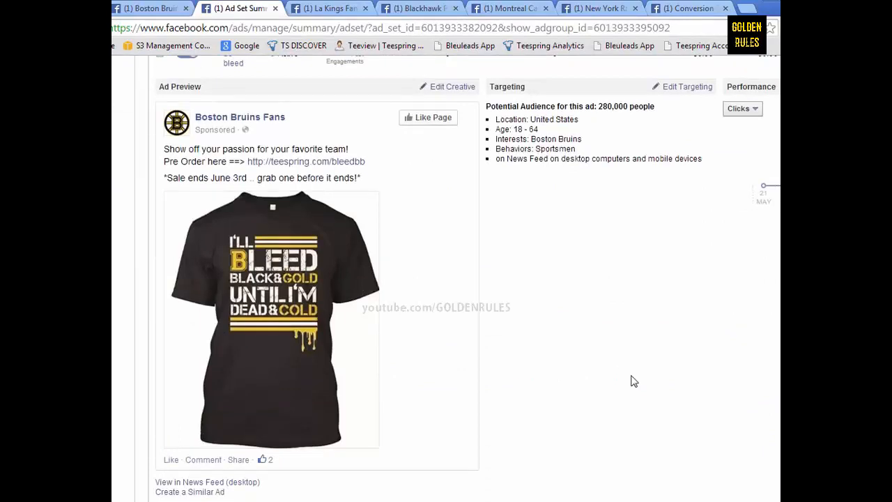
scroll(633, 382, up, 5)
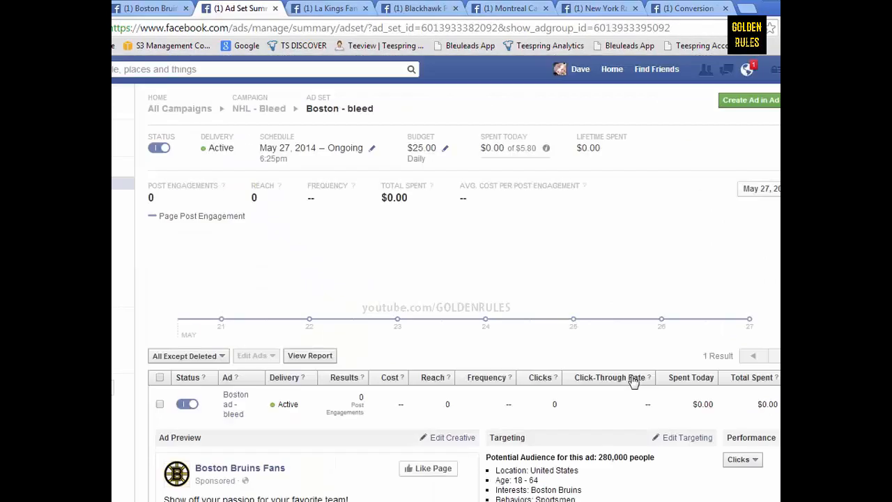
Check the ad notifications and inspect the delivery breakdown of NHL - Bleed and NHL - One More in the refreshed campaigns list.
click(746, 70)
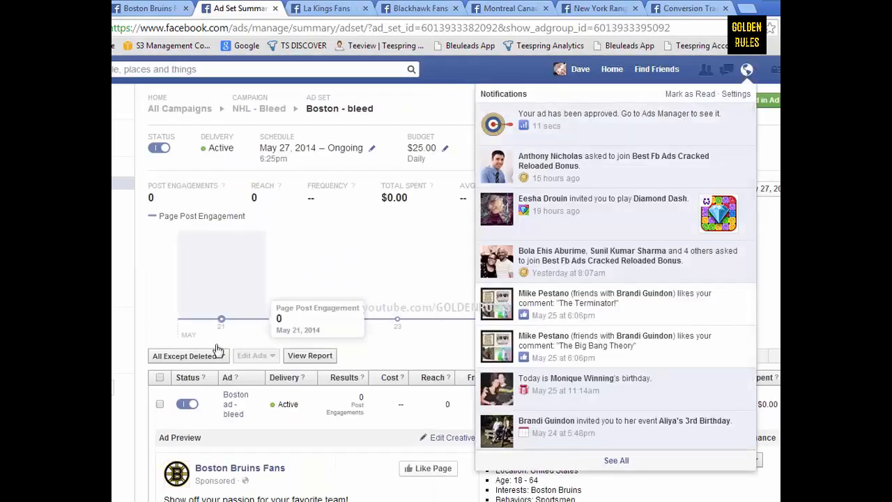
key(F5)
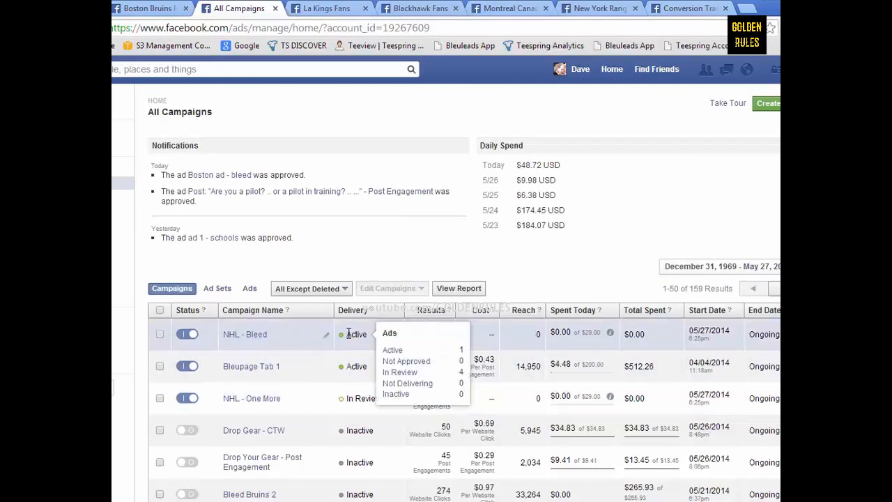
mouse_move(360, 398)
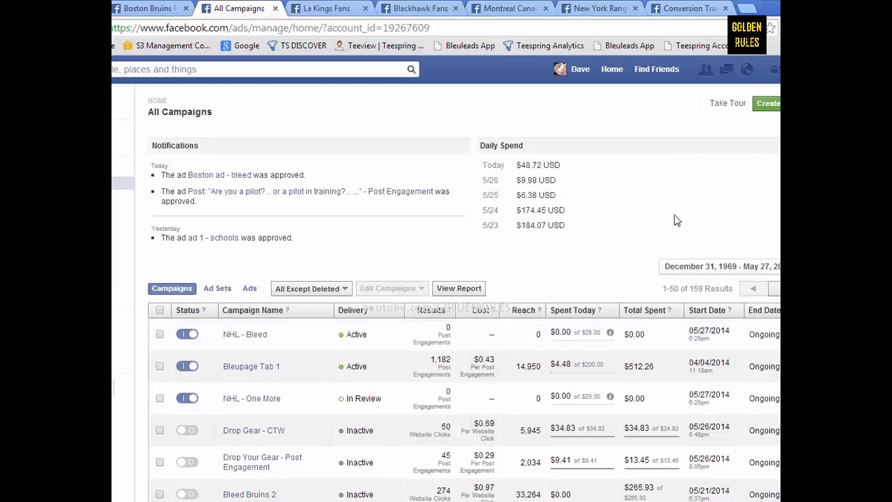
Reopen the NHL - Bleed campaign to review the delivery and budgets of its ad sets.
drag(817, 286, 799, 286)
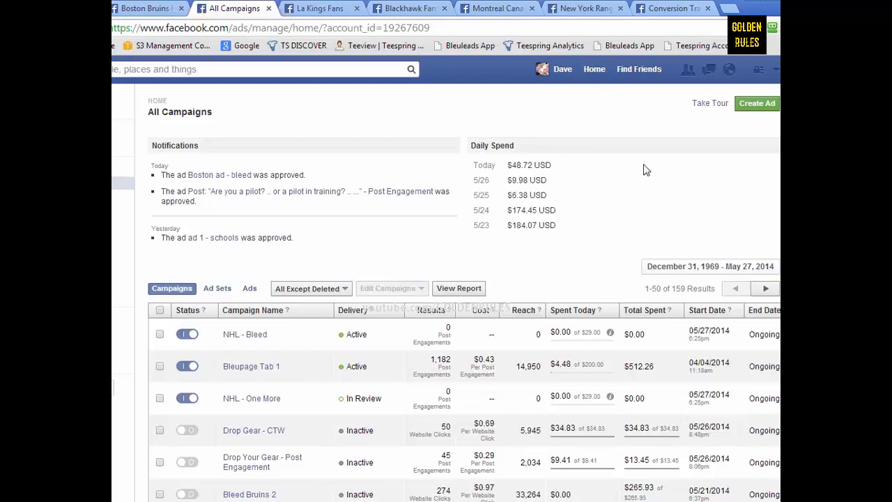
click(257, 334)
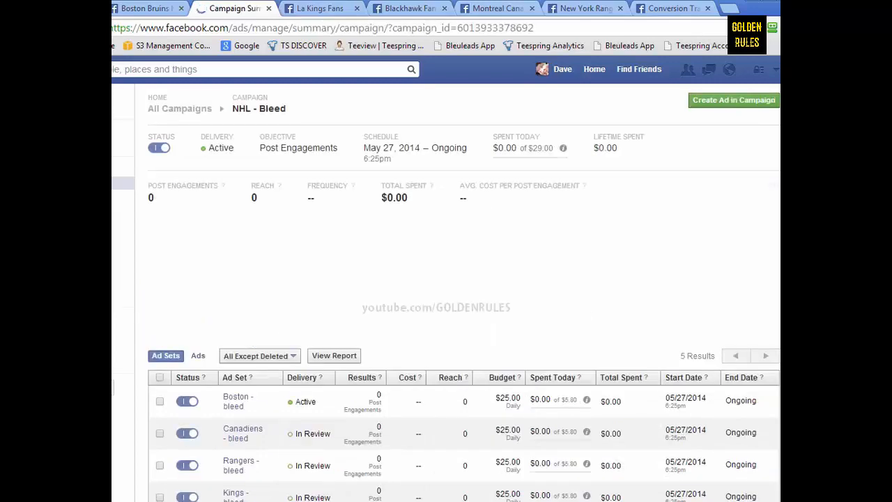
drag(799, 286, 862, 286)
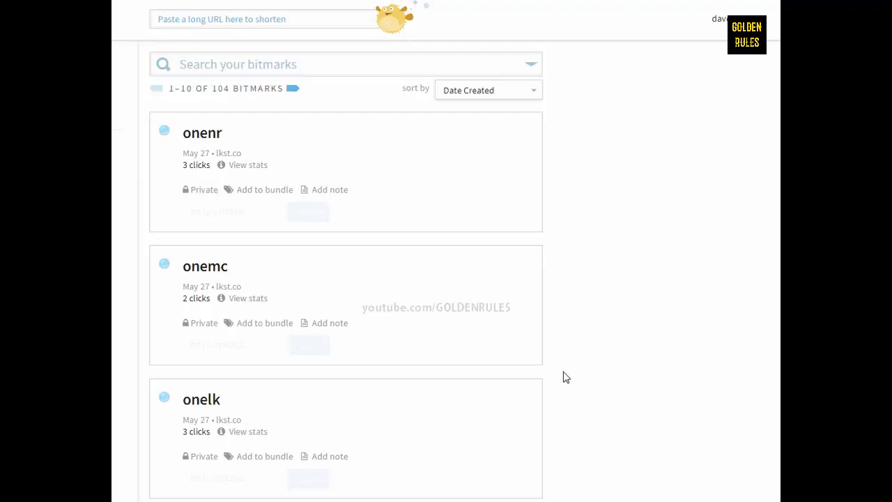
Examine the clicks on the one and bleed short links for each team in Bitly, in both the link list and the stats.
scroll(636, 411, down, 10)
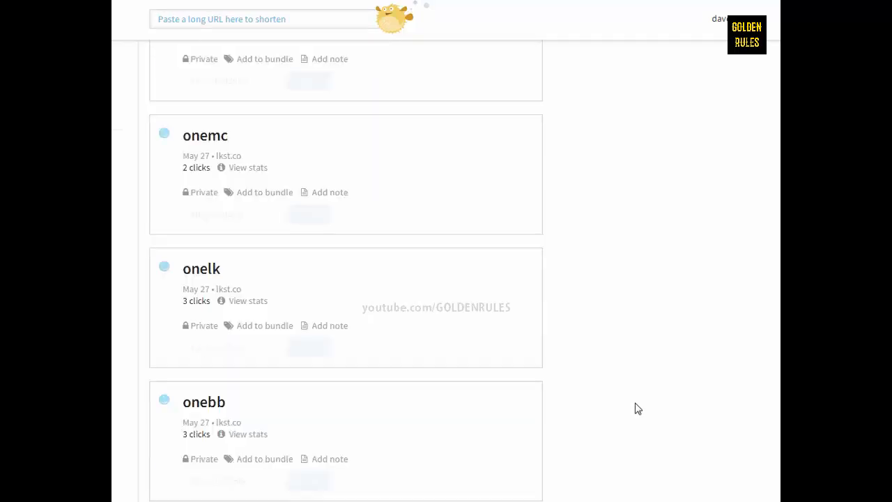
scroll(632, 381, down, 5)
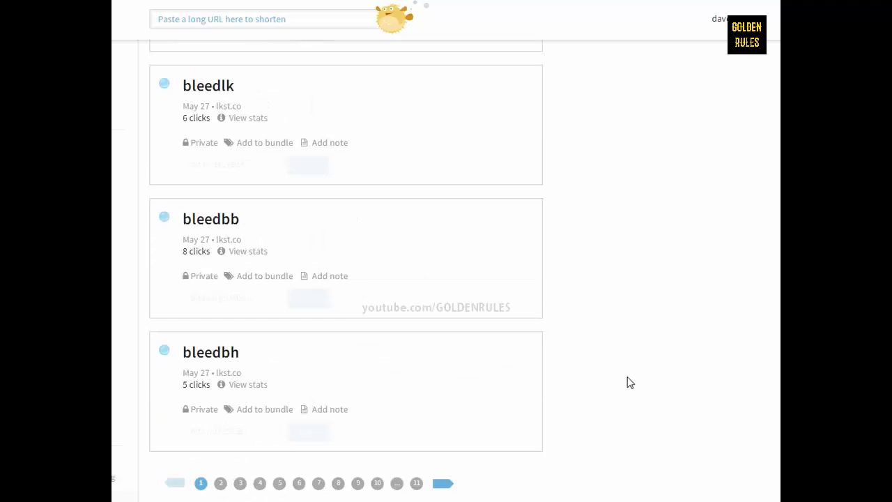
scroll(584, 291, up, 15)
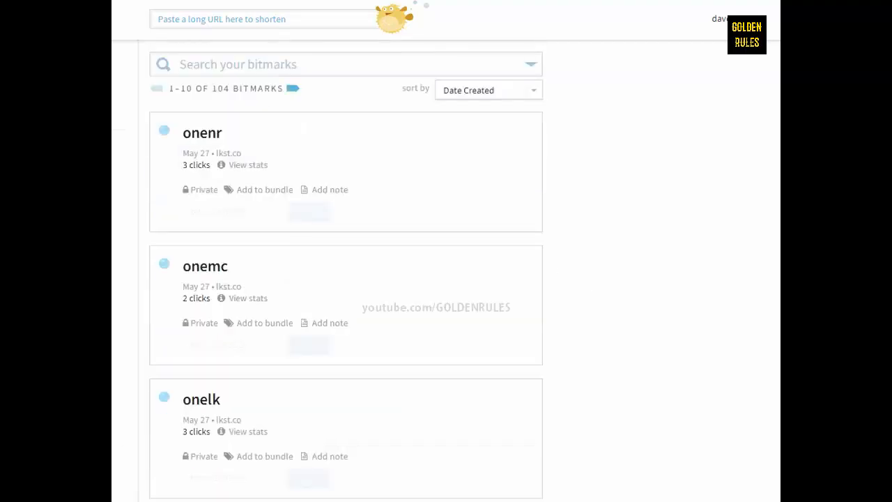
scroll(446, 279, down, 1)
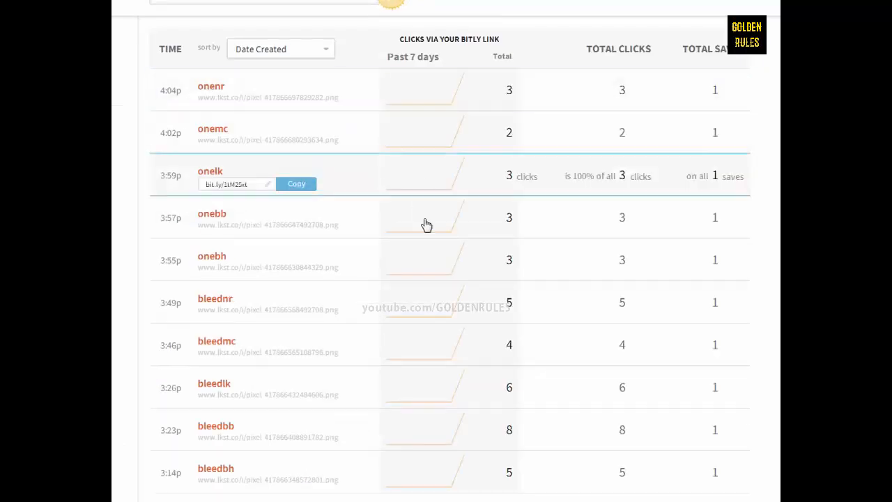
scroll(729, 379, down, 3)
scroll(688, 185, up, 3)
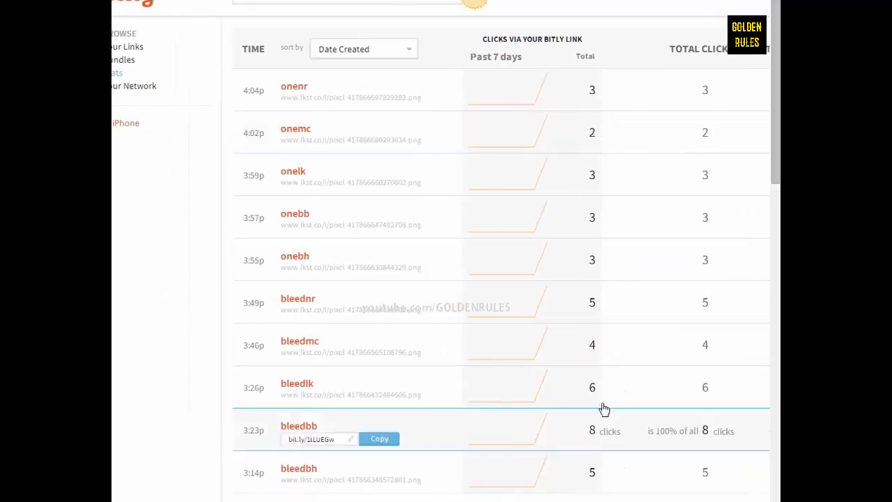
scroll(679, 264, down, 2)
scroll(679, 343, up, 2)
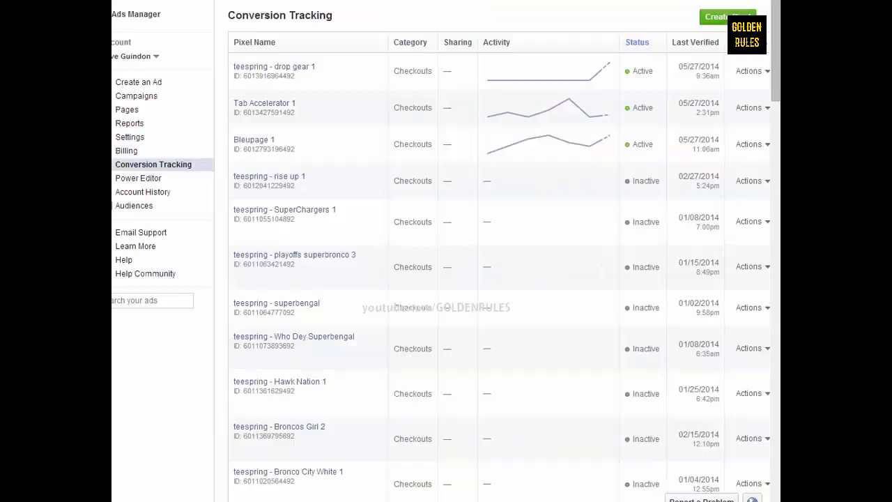
Check the Facebook notifications from the conversion tracking page, and return to the campaigns in Power Editor.
click(693, 0)
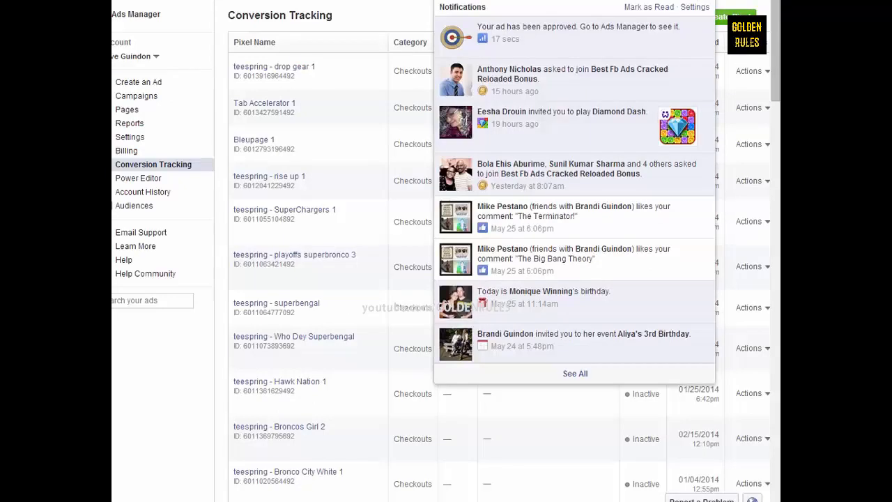
click(693, 0)
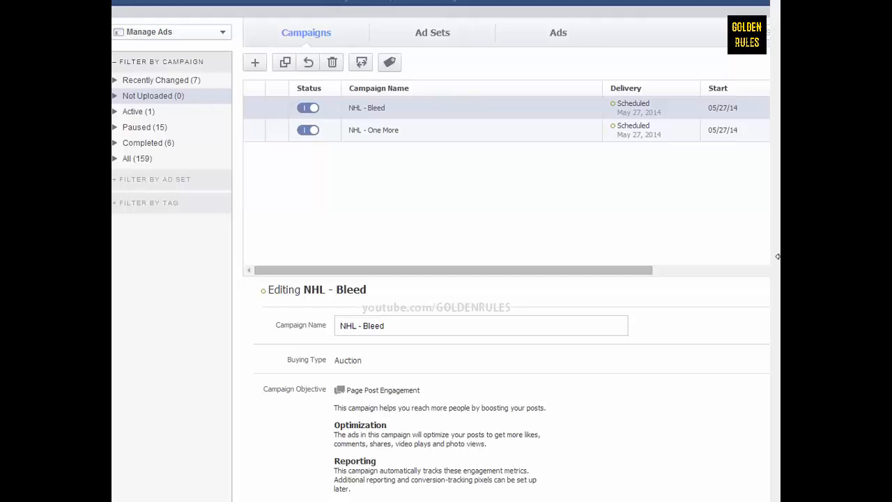
drag(778, 257, 789, 256)
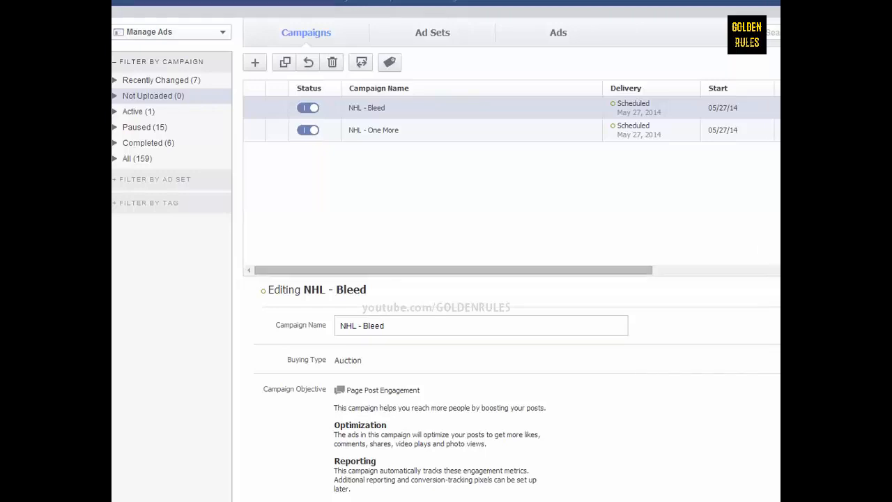